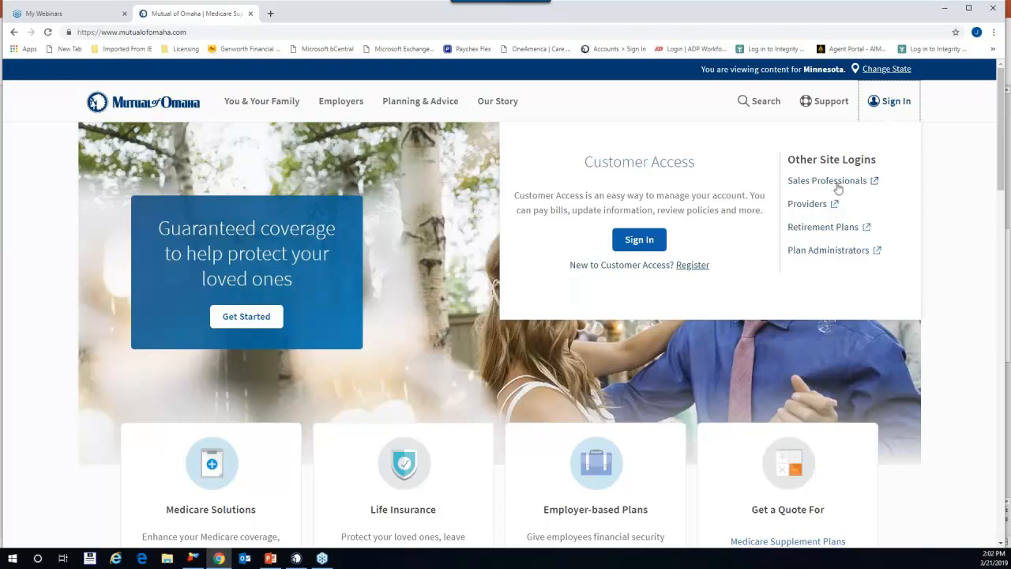
# Step: Sign in as a Sales Professional with the saved username and the account password
pyautogui.click(831, 181)
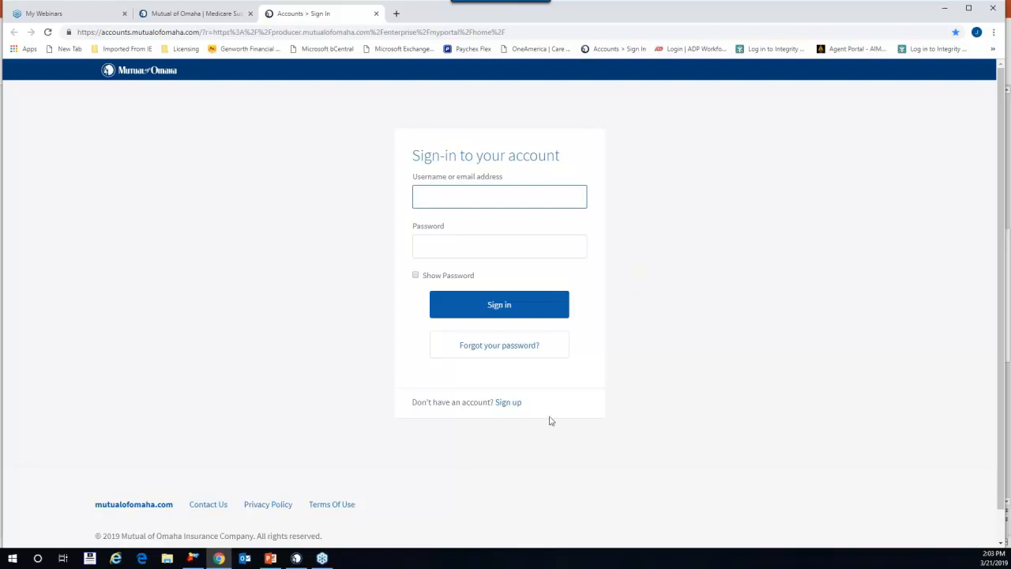
pyautogui.click(506, 403)
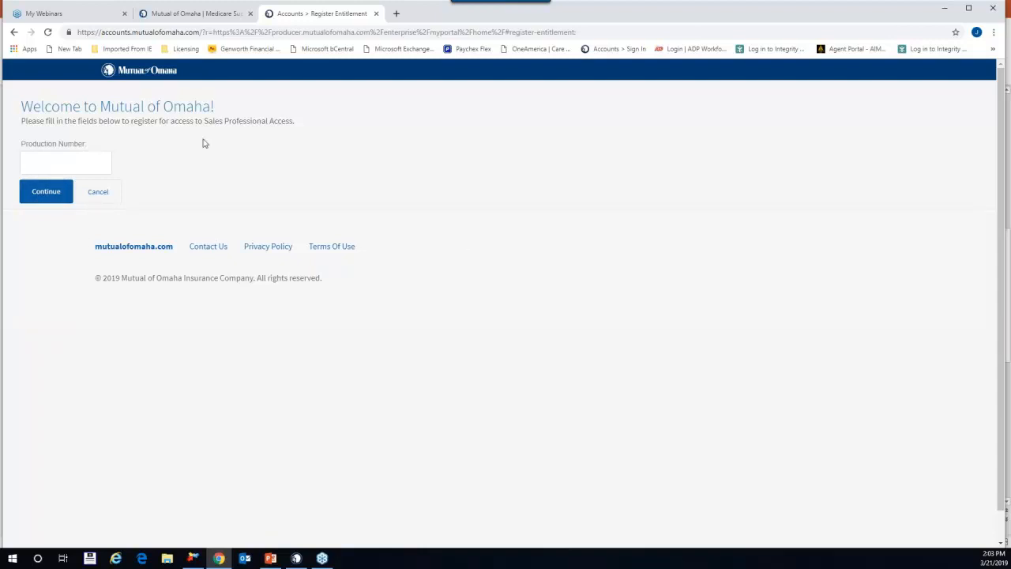
pyautogui.click(103, 194)
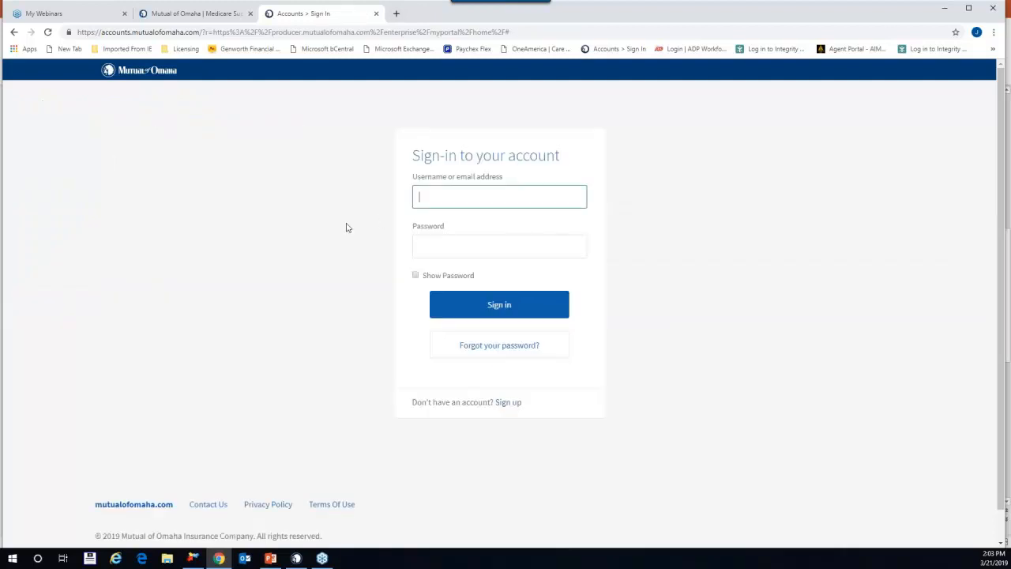
pyautogui.press('Down')
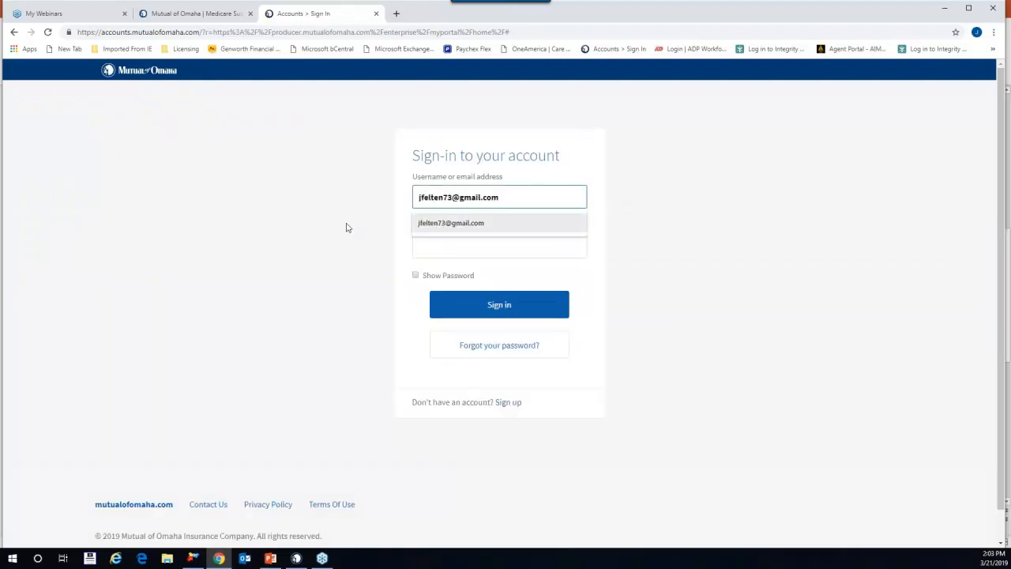
pyautogui.press('Return')
pyautogui.press('Tab')
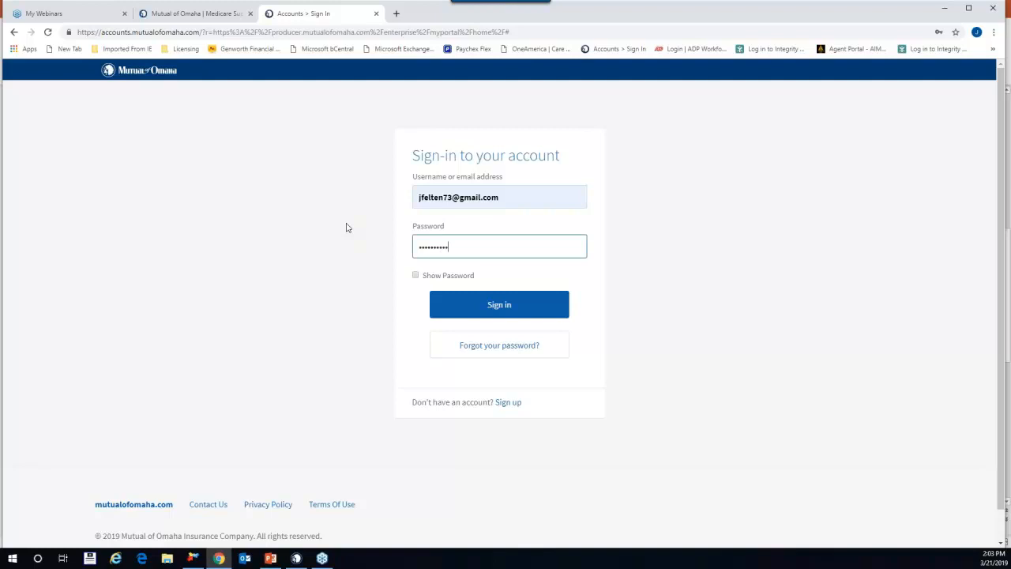
pyautogui.press('Return')
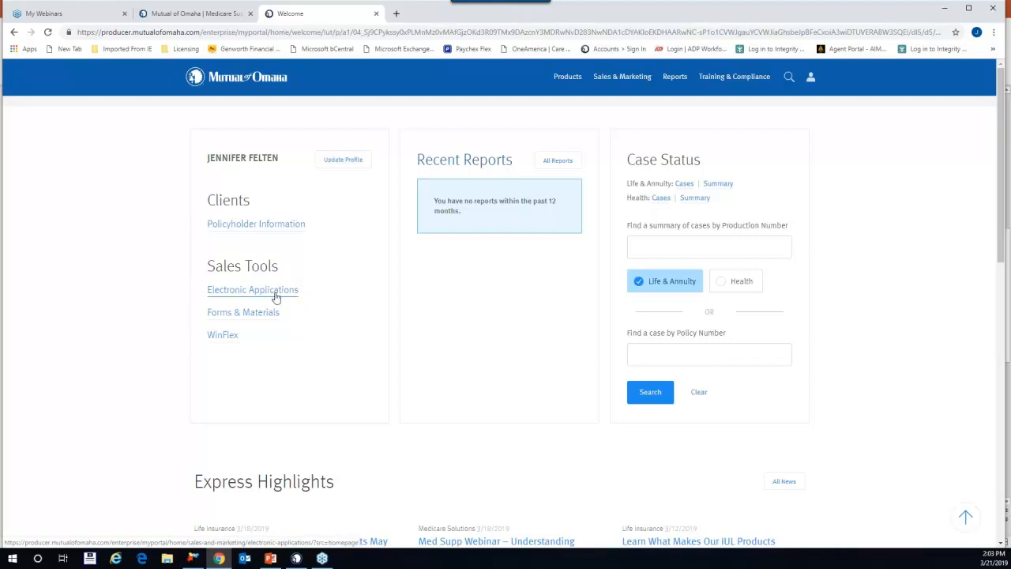
# Step: Open Electronic Applications from the Sales Tools section of the portal home page
pyautogui.moveTo(636, 80)
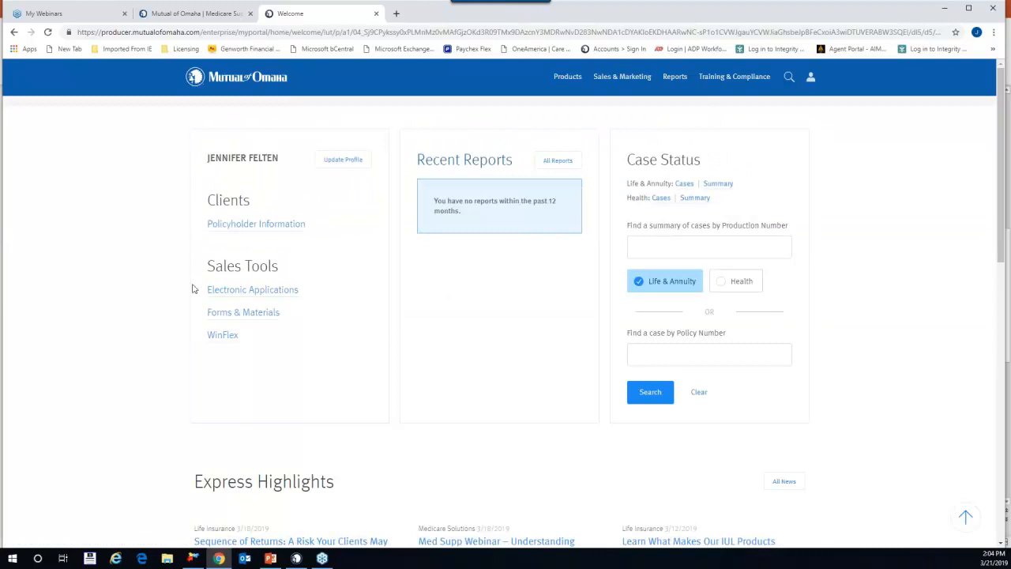
pyautogui.click(274, 291)
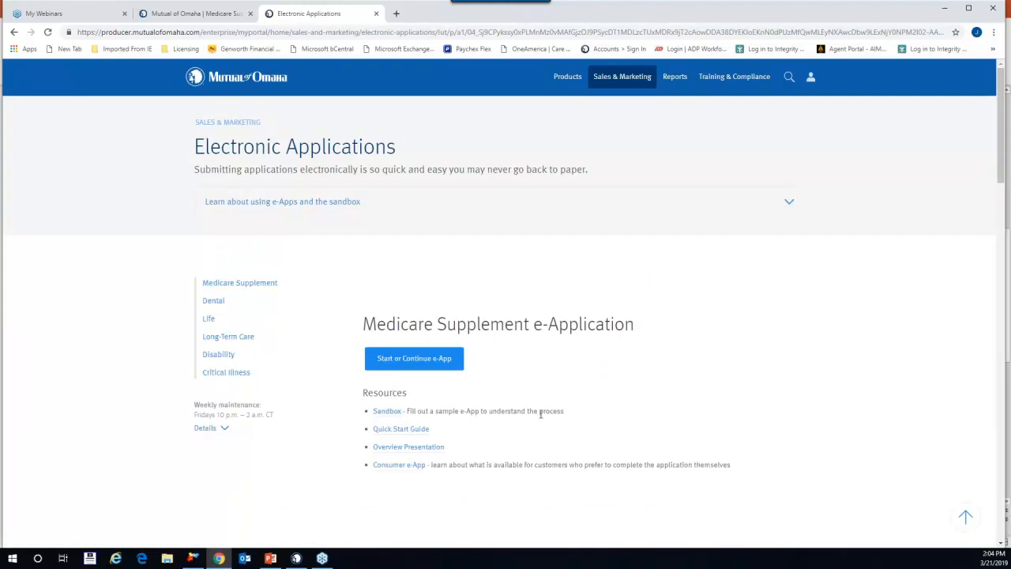
# Step: Scroll past Medicare Supplement, Dental and Life to the Long-Term Care e-Application resources
pyautogui.scroll(-1, 540, 412)
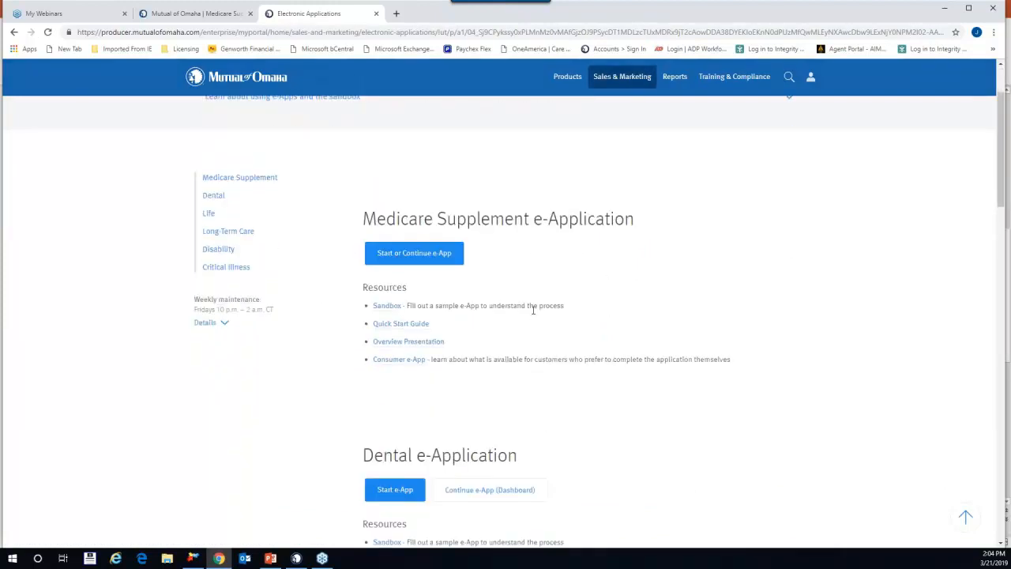
pyautogui.scroll(-4, 533, 310)
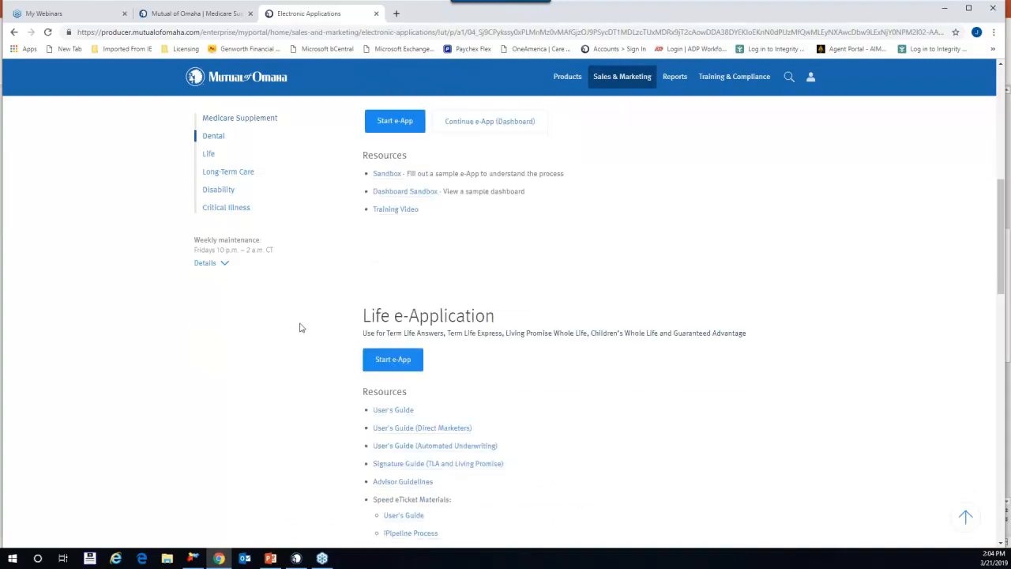
pyautogui.scroll(-1, 506, 384)
pyautogui.scroll(-2, 634, 365)
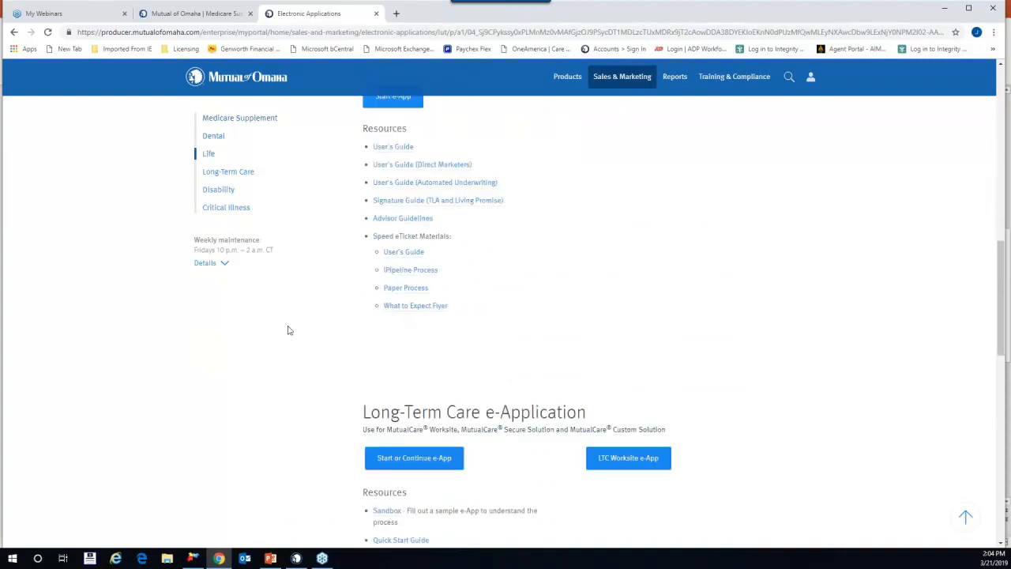
pyautogui.scroll(-2, 318, 346)
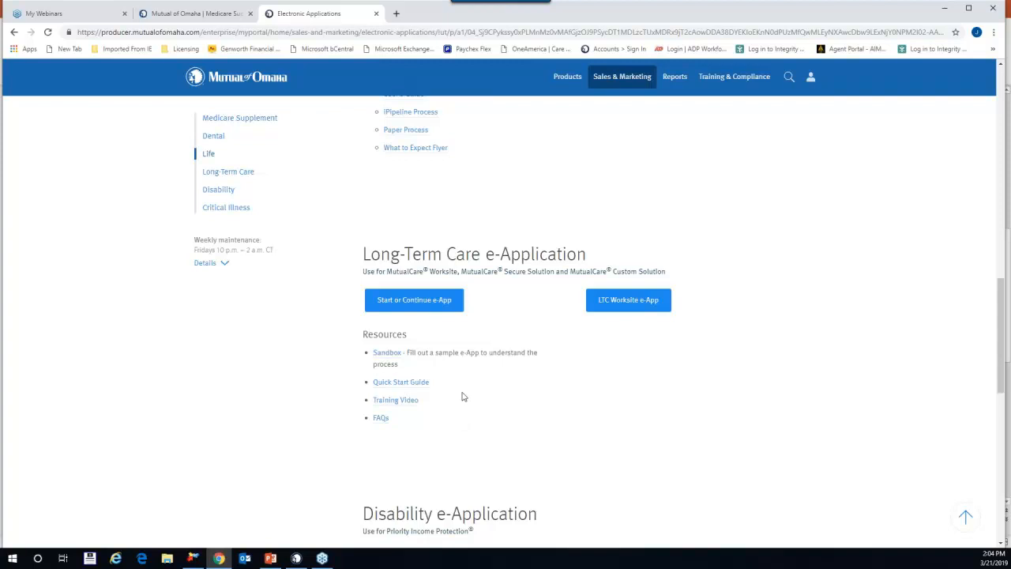
pyautogui.scroll(-1, 463, 395)
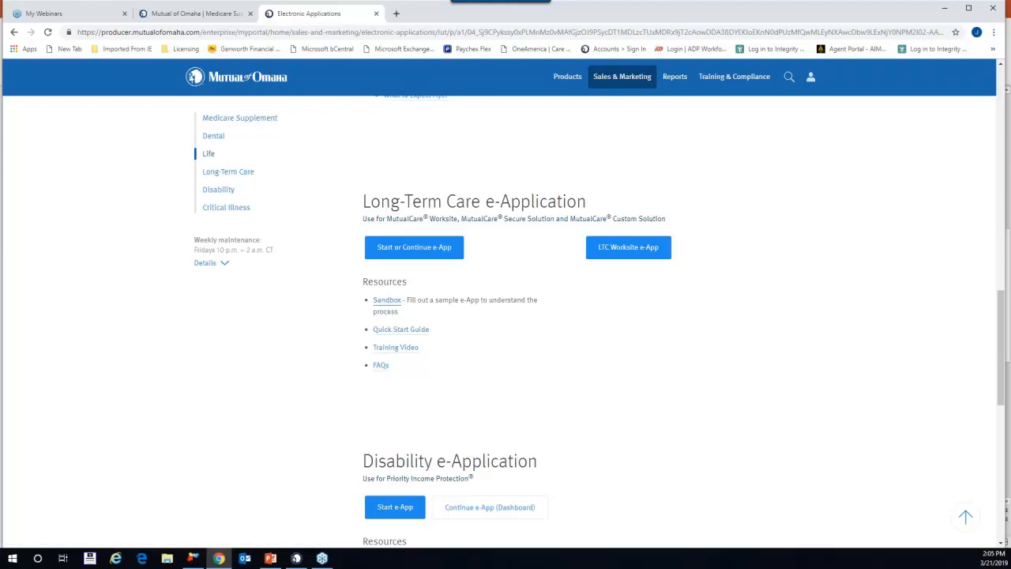
# Step: Open the LTC sandbox and start a new application with client residential state MN
pyautogui.click(390, 307)
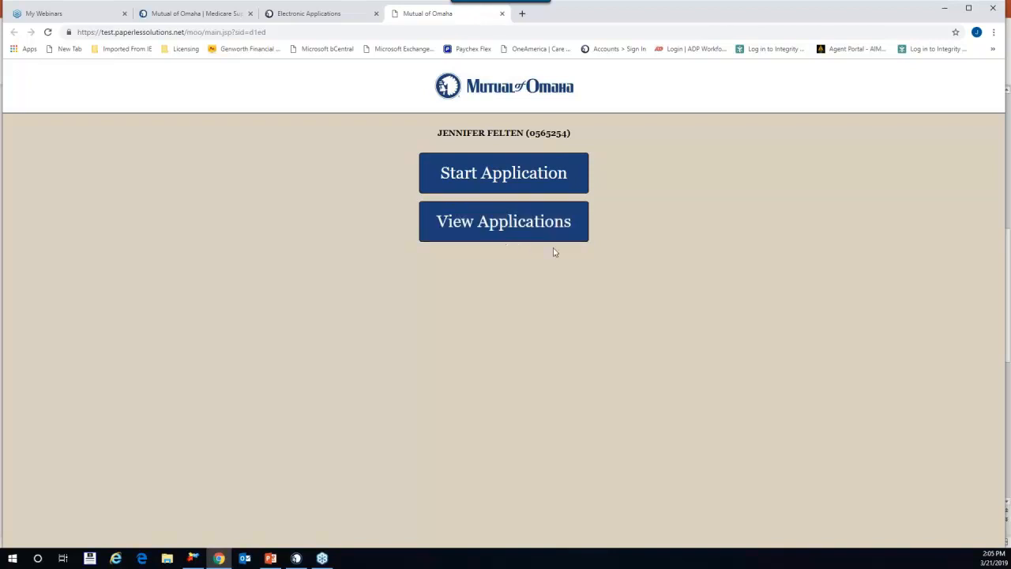
pyautogui.click(512, 175)
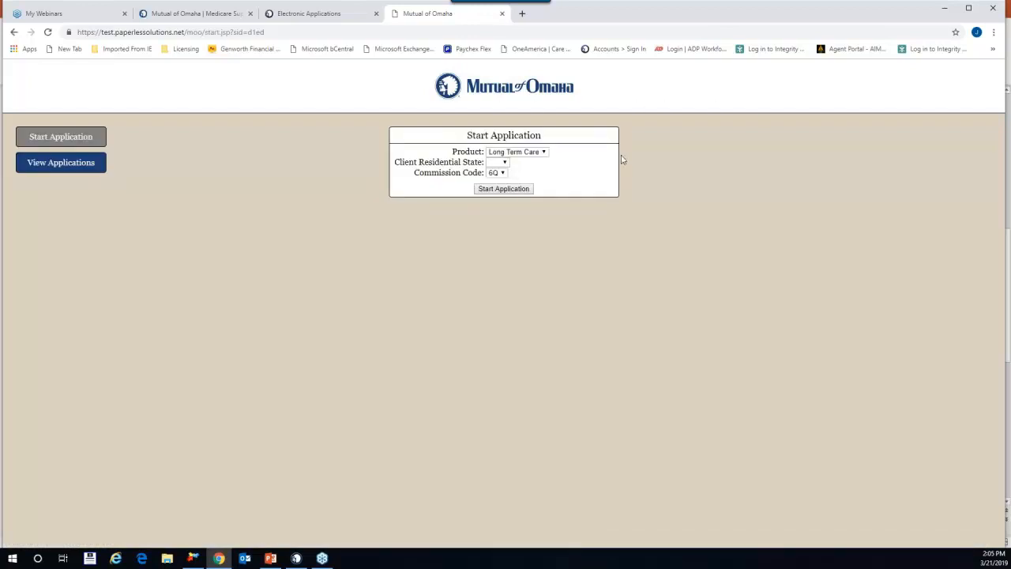
pyautogui.click(503, 162)
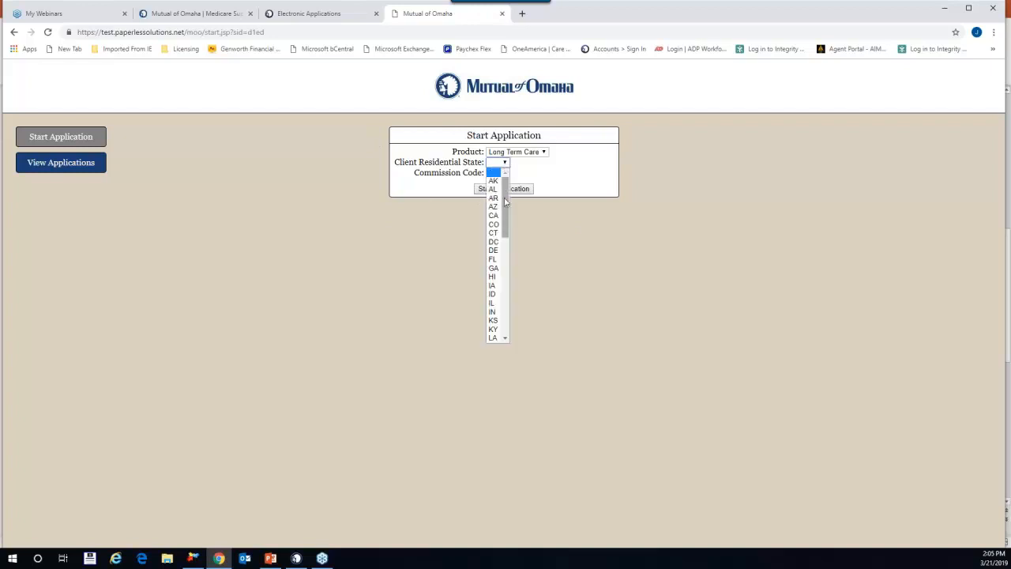
pyautogui.scroll(-5, 493, 261)
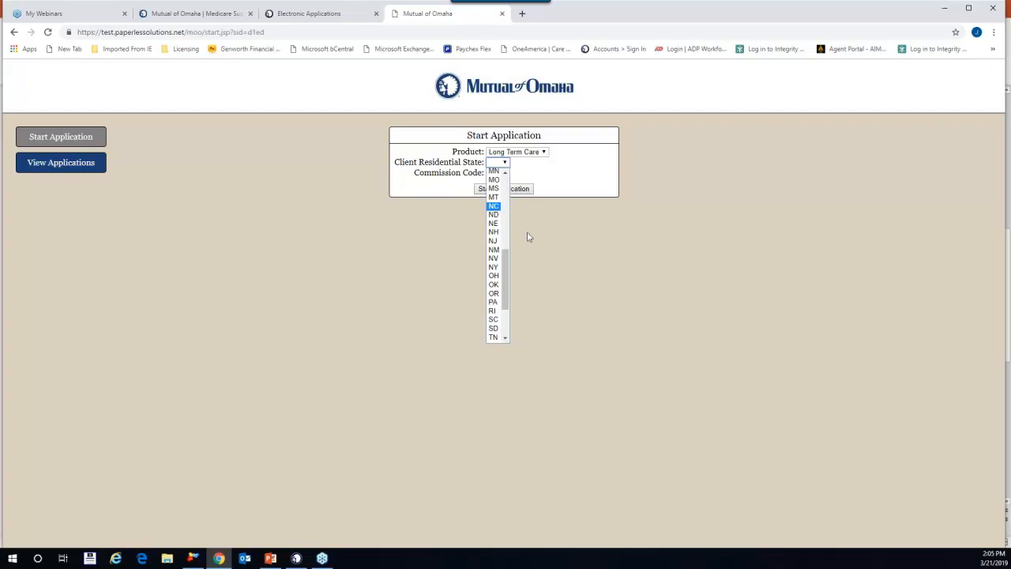
pyautogui.scroll(4, 499, 212)
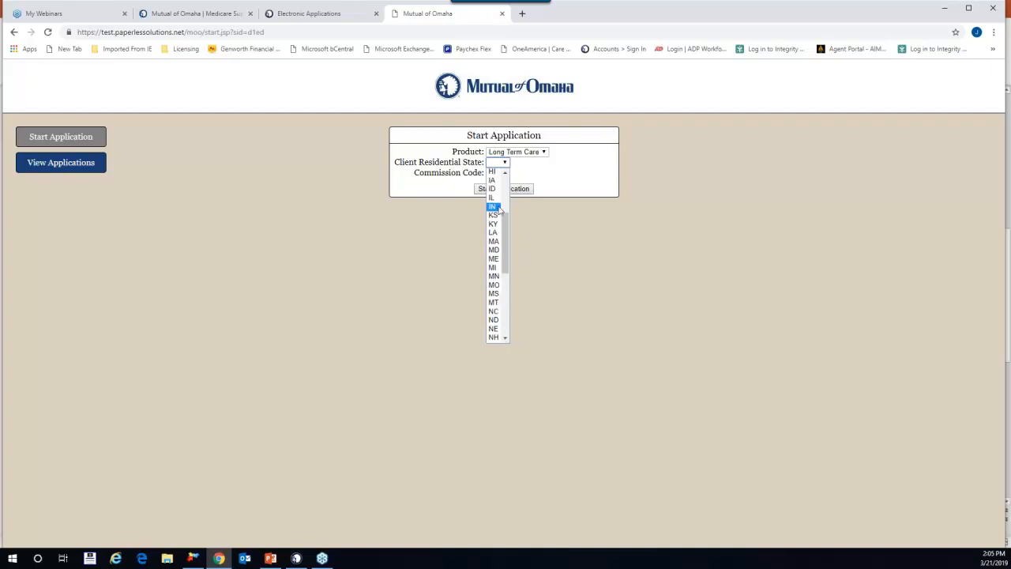
pyautogui.click(494, 276)
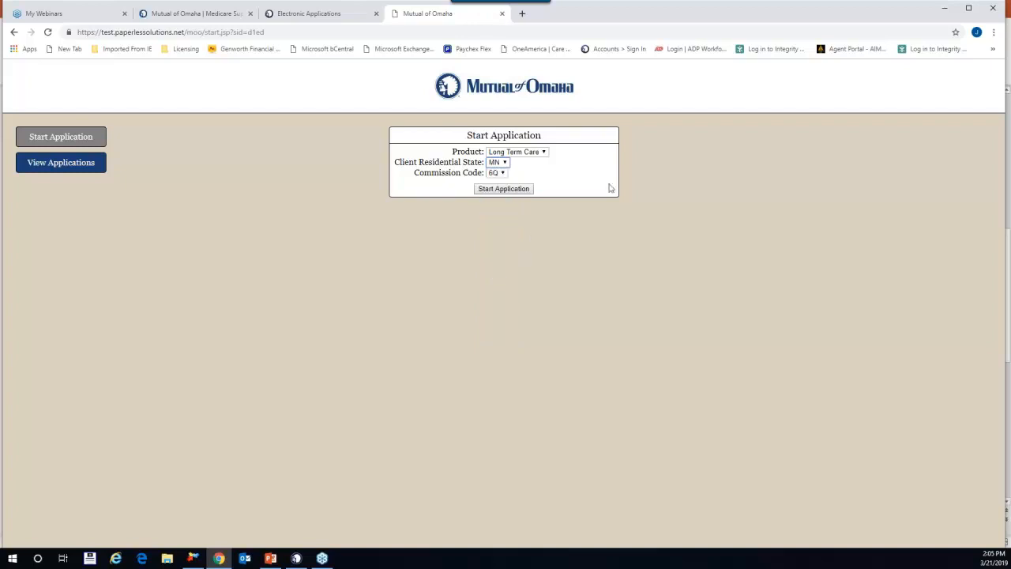
# Step: Keep 6Q as the commission code and go to the saved applications list
pyautogui.click(503, 174)
pyautogui.click(623, 233)
pyautogui.click(80, 168)
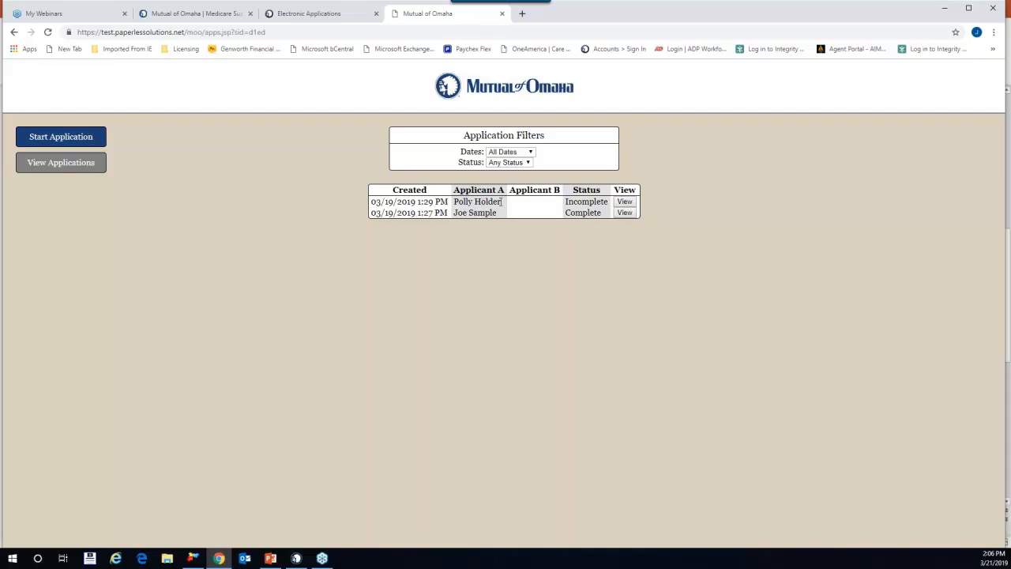
# Step: View the incomplete 03/19/2019 application and open it for editing
pyautogui.click(625, 202)
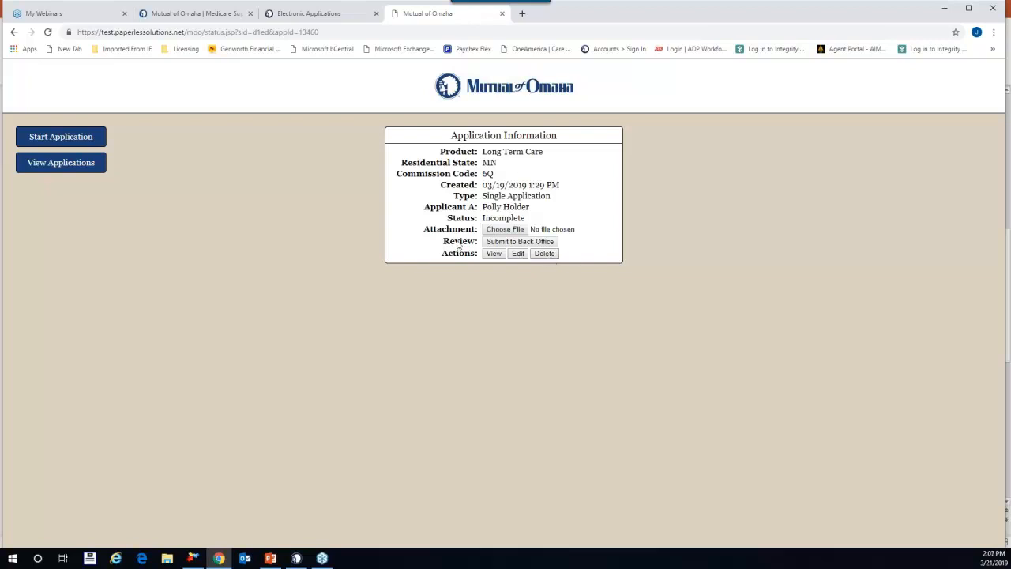
pyautogui.click(517, 253)
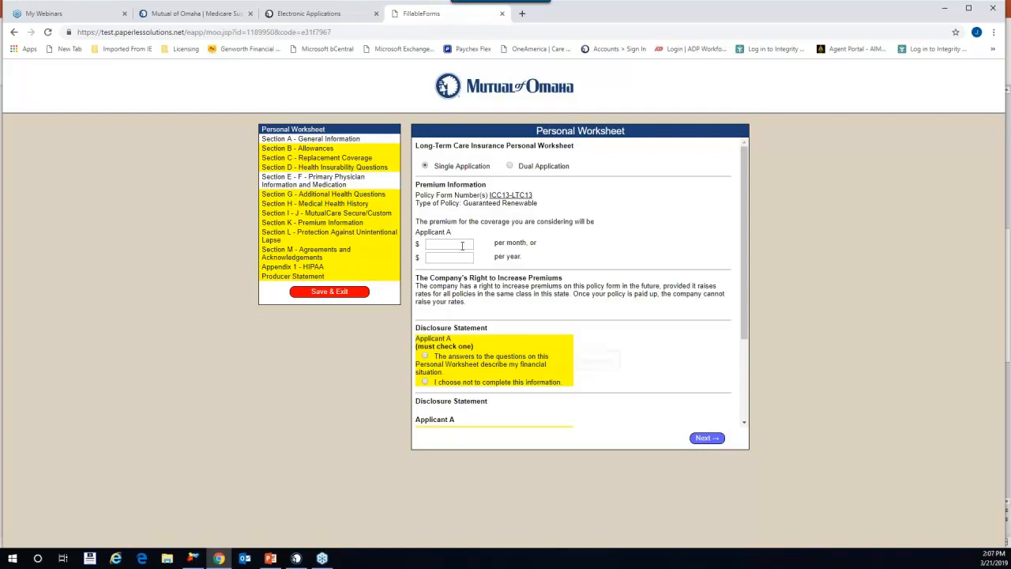
# Step: Set Single Application, tick Applicant A's finances disclosure, and enter the 2944.43 yearly premium
pyautogui.click(510, 167)
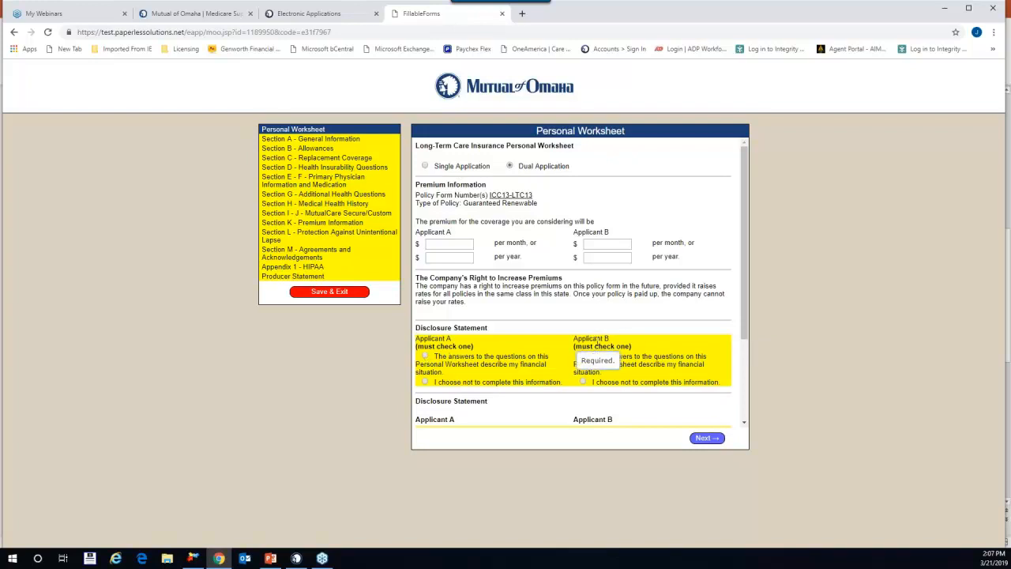
pyautogui.click(437, 357)
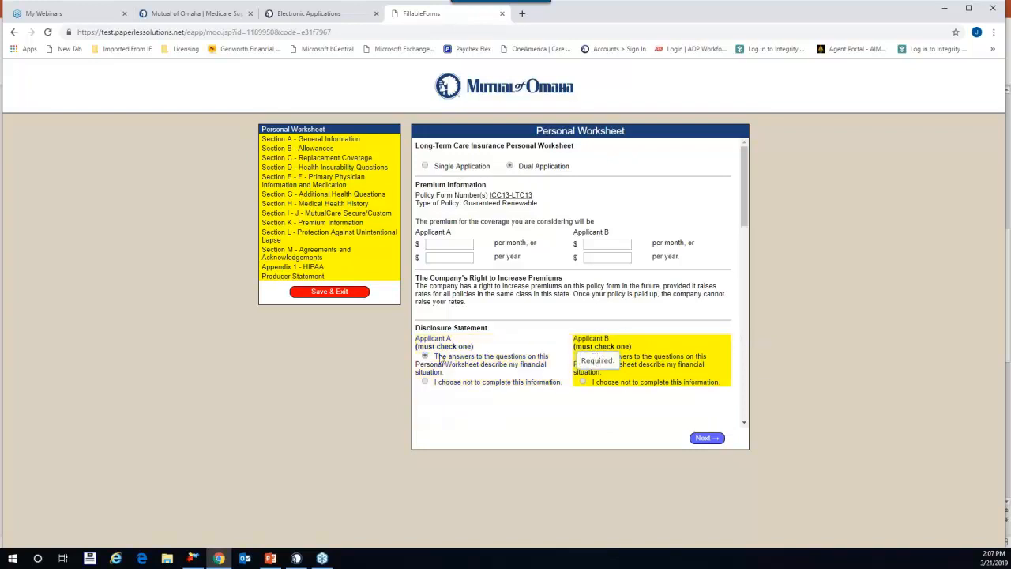
pyautogui.click(584, 356)
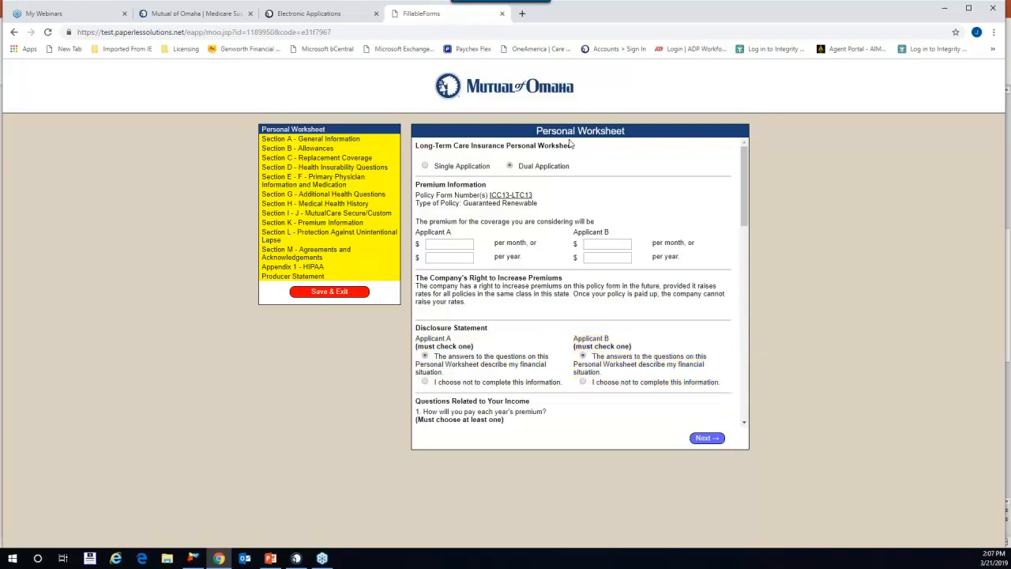
pyautogui.click(425, 166)
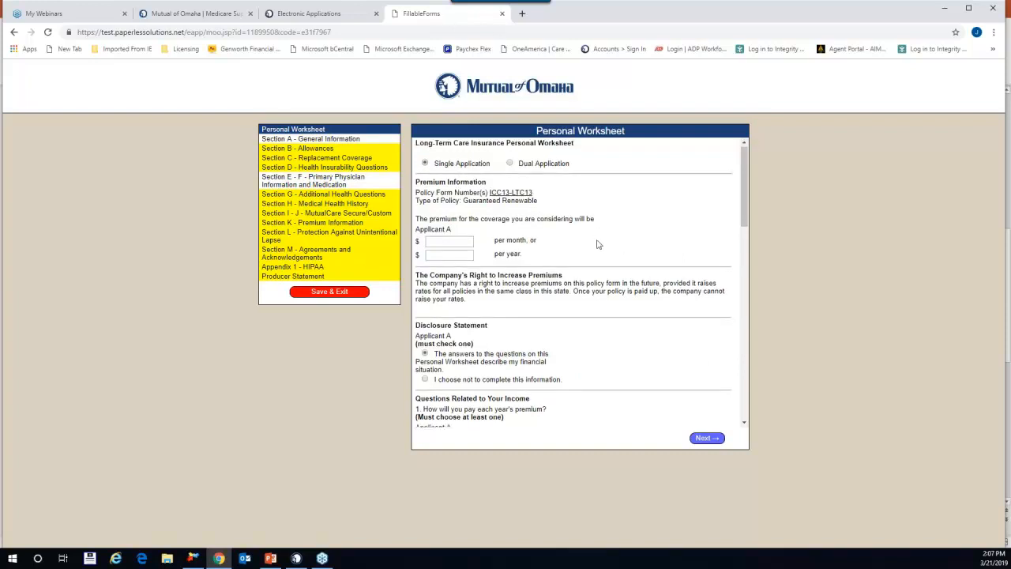
pyautogui.scroll(-1, 593, 221)
pyautogui.scroll(1, 584, 217)
pyautogui.click(437, 259)
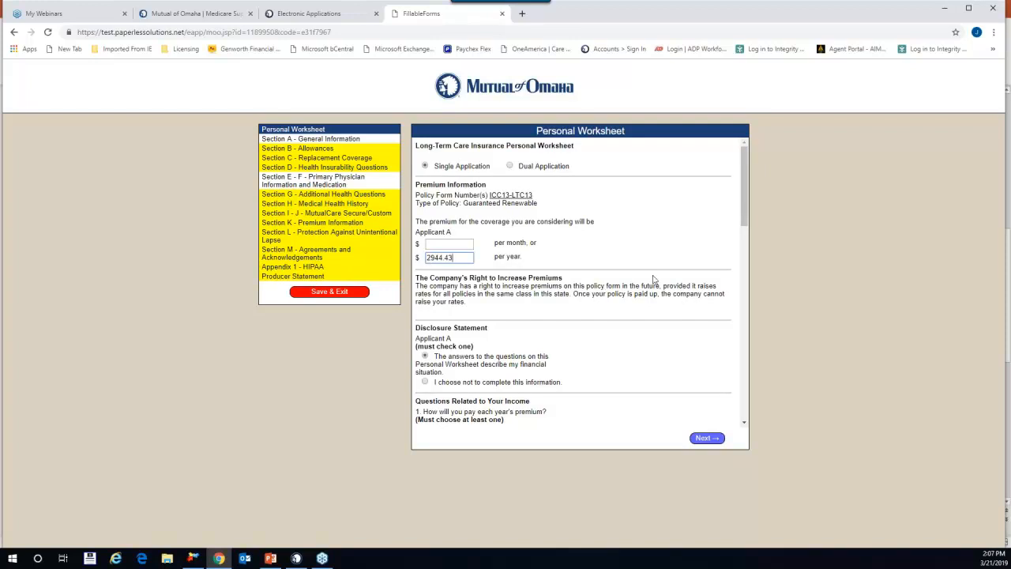
# Step: Answer premiums From my Income, Yes to a 20% increase, income Over $50,000, Increase
pyautogui.scroll(-1, 545, 324)
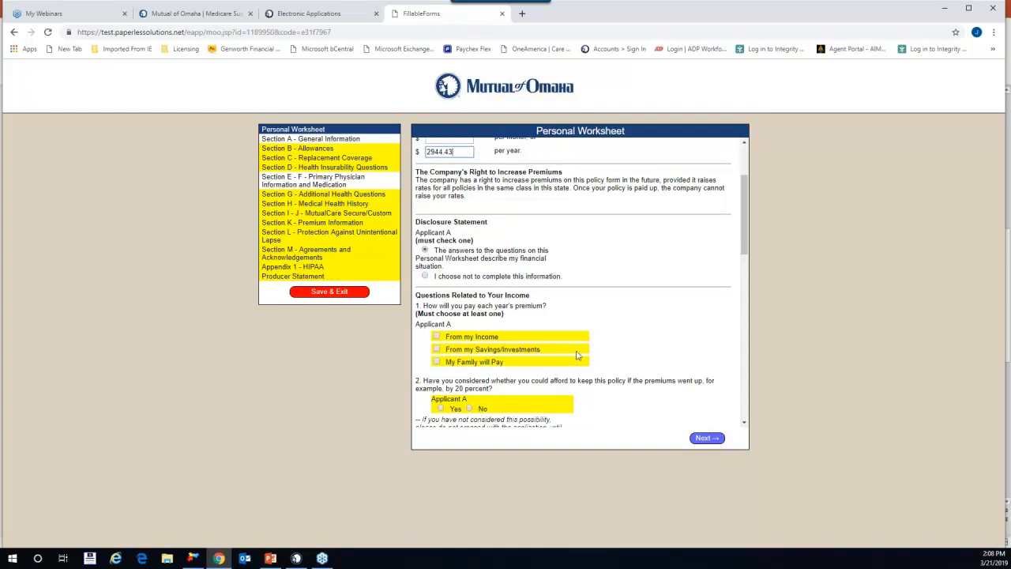
pyautogui.scroll(-4, 577, 354)
pyautogui.scroll(1, 575, 350)
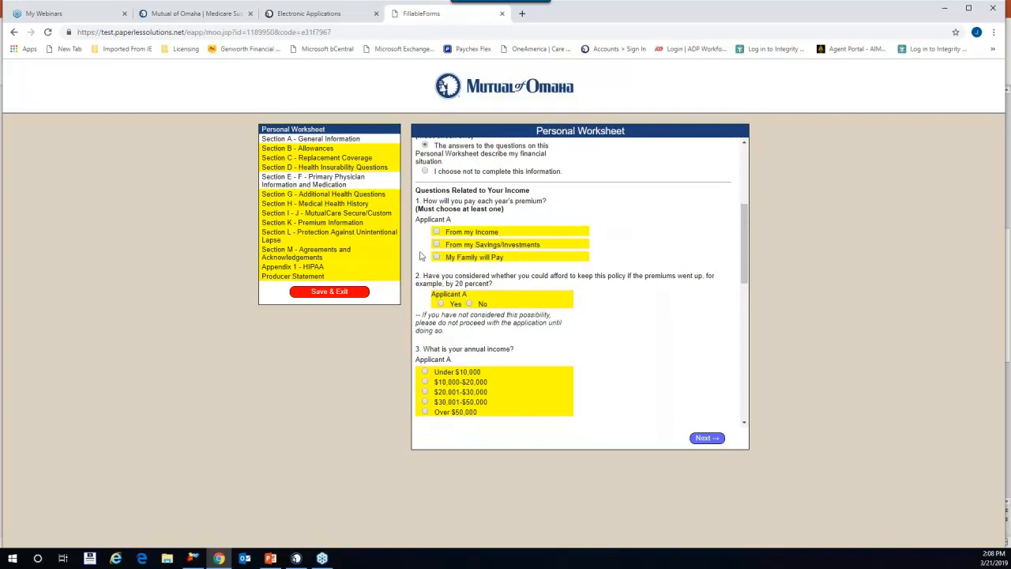
pyautogui.click(436, 232)
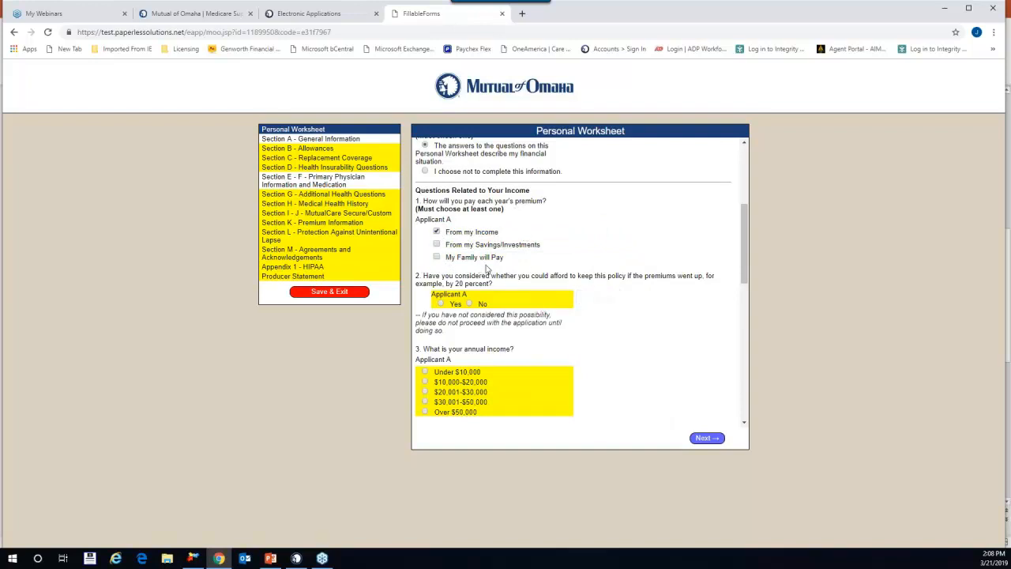
pyautogui.scroll(-1, 484, 325)
pyautogui.scroll(-1, 485, 325)
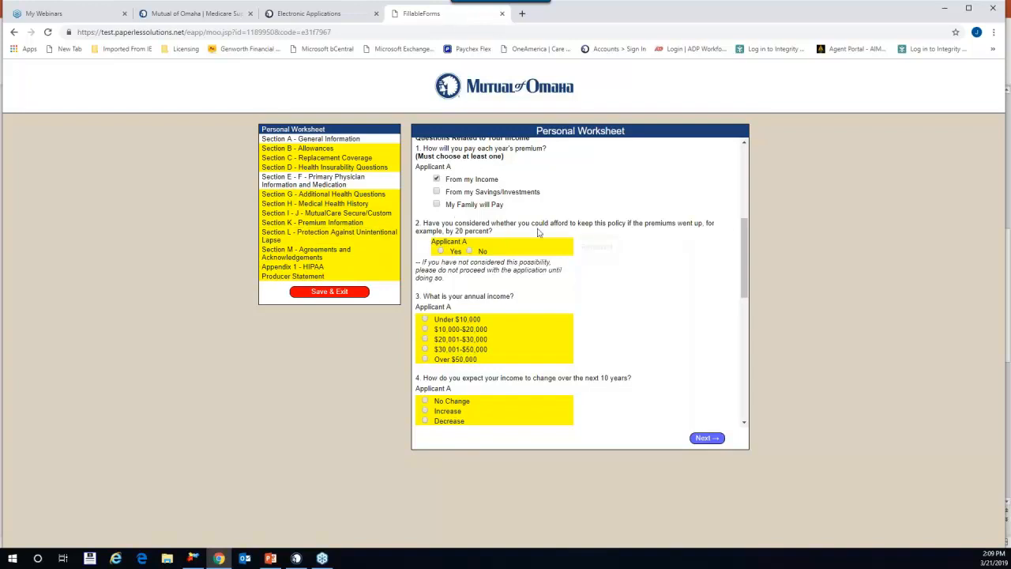
pyautogui.click(441, 251)
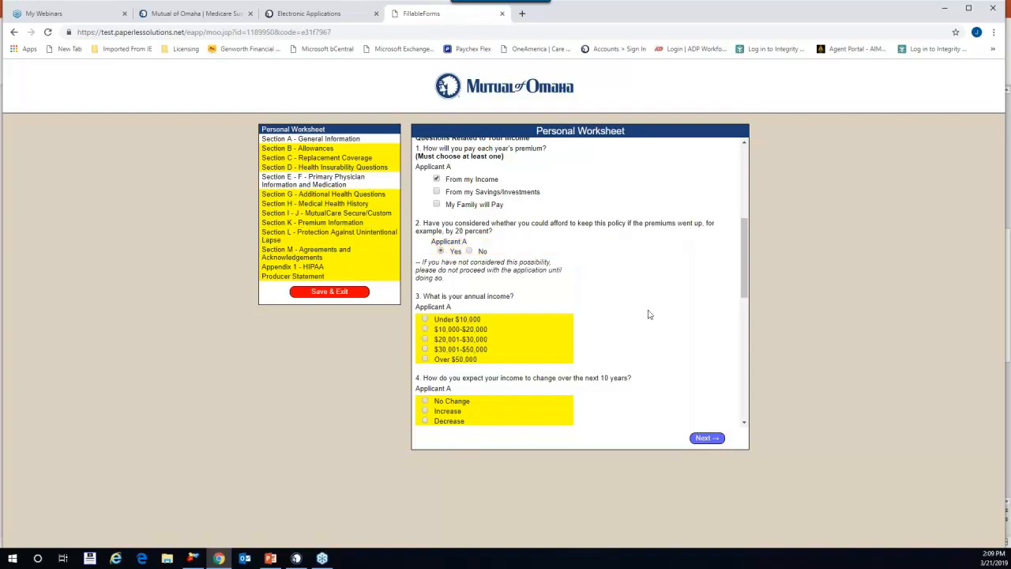
pyautogui.scroll(-1, 596, 276)
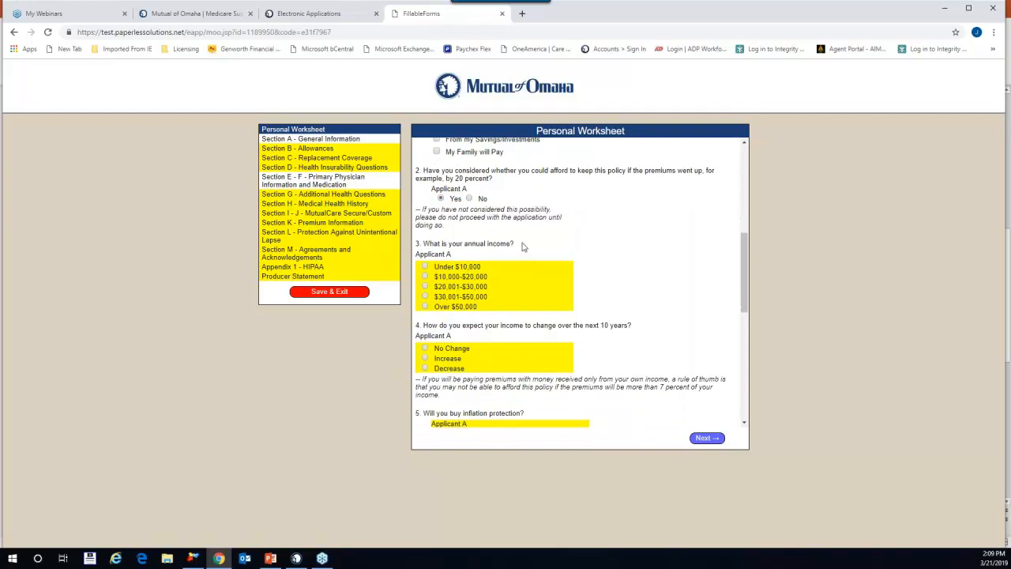
pyautogui.click(425, 306)
pyautogui.scroll(-1, 686, 340)
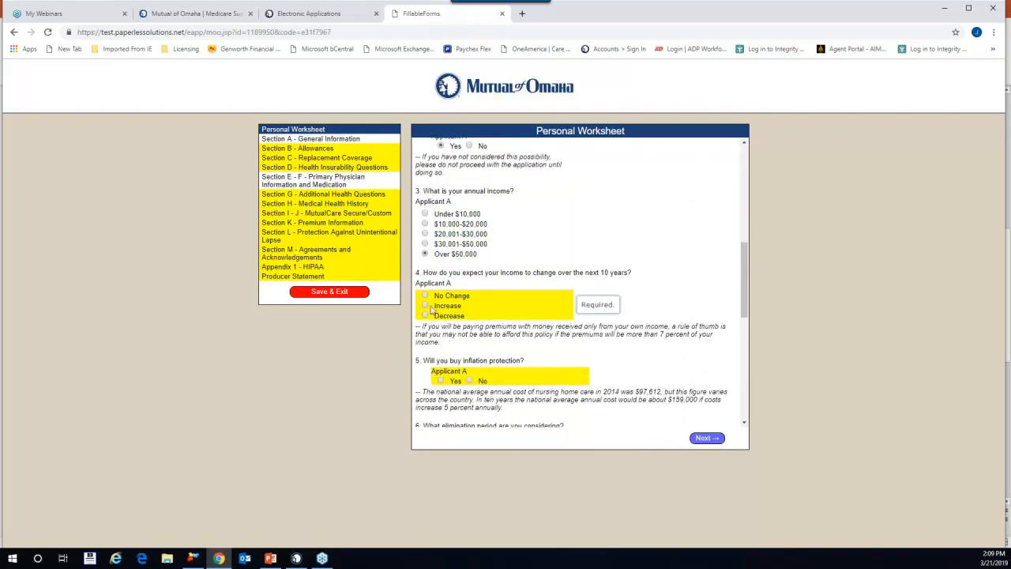
pyautogui.click(425, 305)
# Step: Answer Yes to inflation protection and choose an Other elimination period: 90 days, $20000
pyautogui.scroll(-1, 610, 357)
pyautogui.scroll(-2, 610, 356)
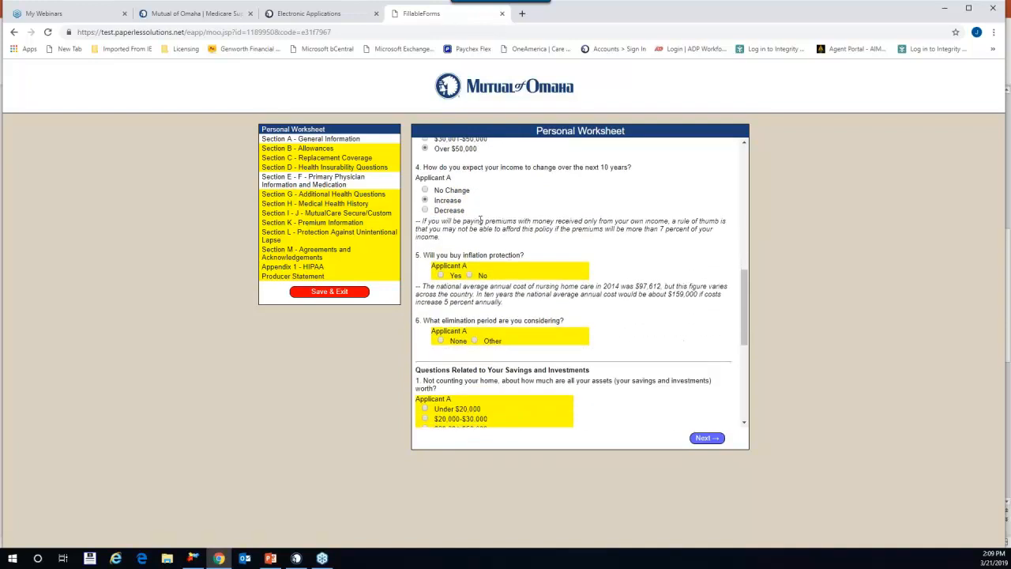
pyautogui.click(440, 275)
pyautogui.scroll(-1, 651, 341)
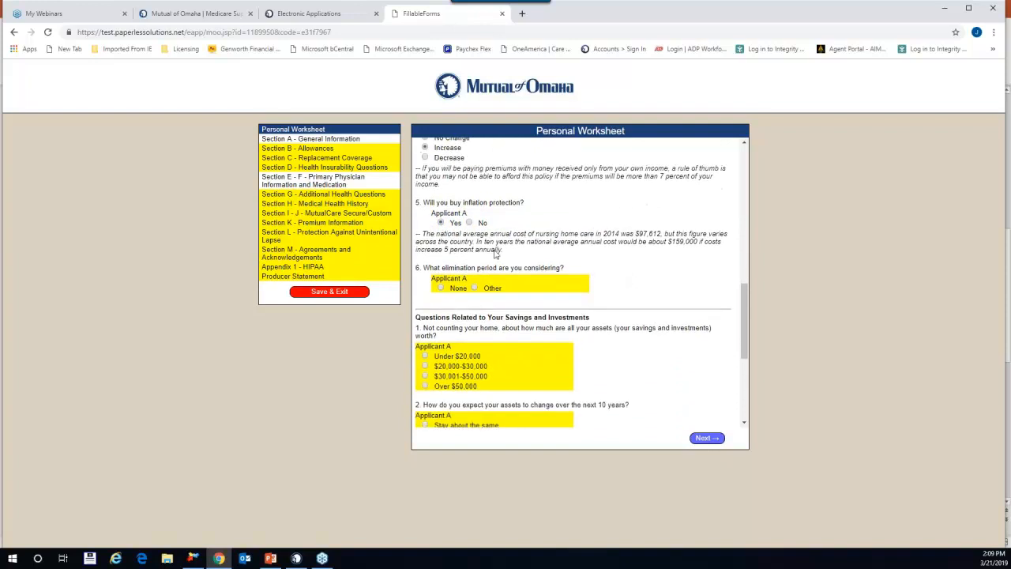
pyautogui.click(475, 287)
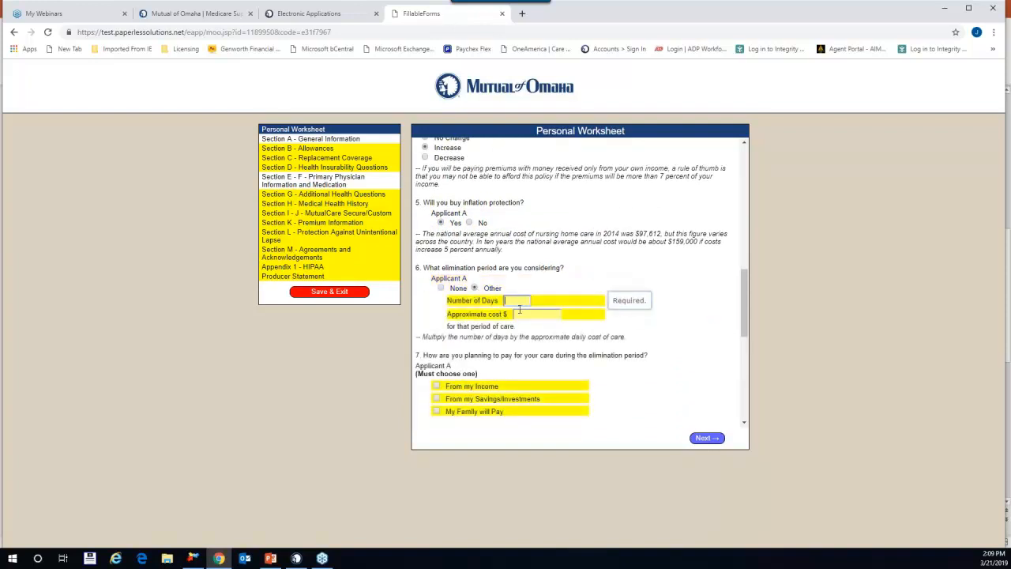
pyautogui.write('90')
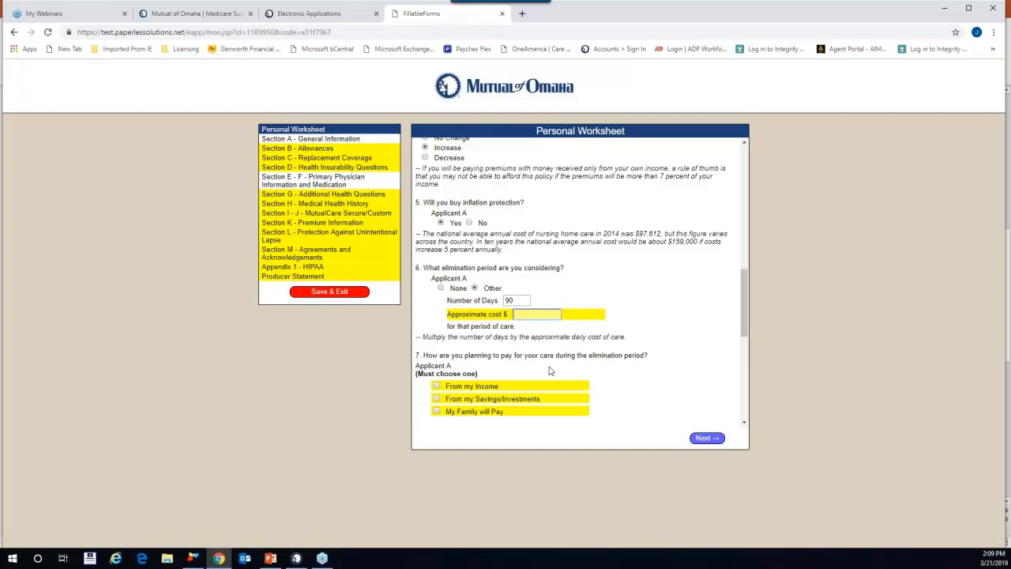
pyautogui.write('2000')
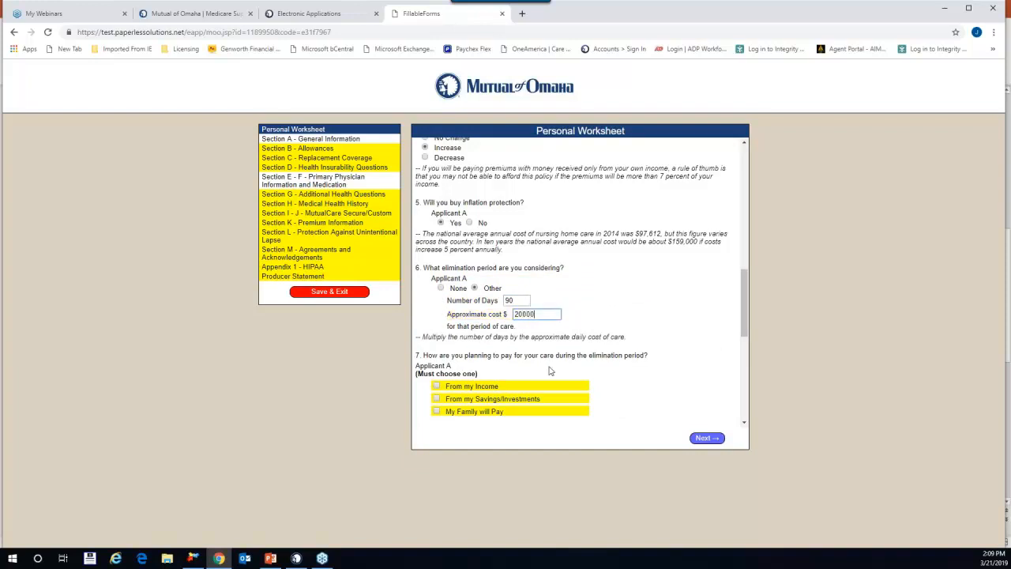
pyautogui.write('0')
pyautogui.click(554, 330)
# Step: Pay elimination-period care from Savings/Investments, with assets Over $50,000 expected to Increase
pyautogui.scroll(-1, 652, 410)
pyautogui.scroll(-4, 652, 410)
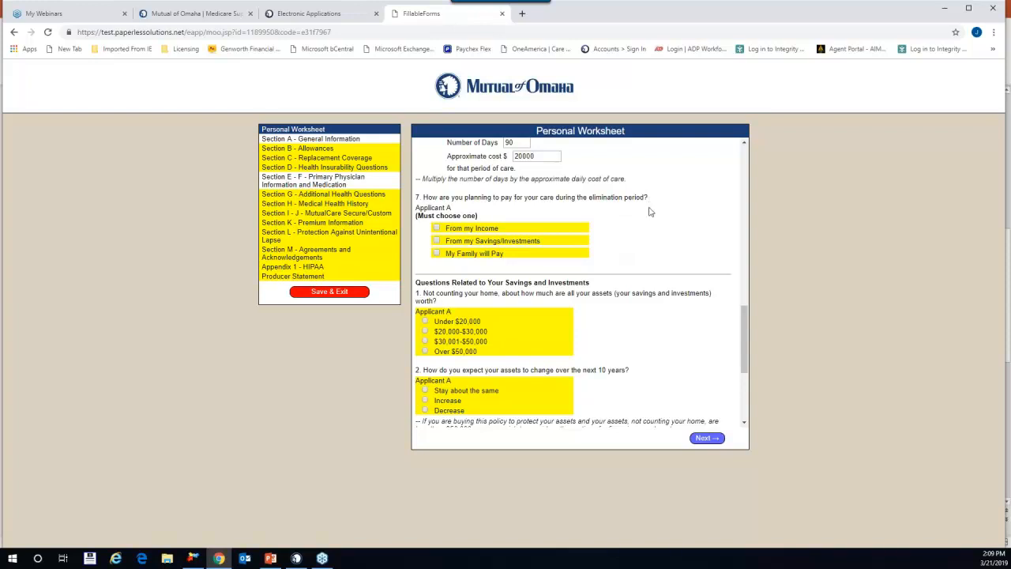
pyautogui.click(437, 241)
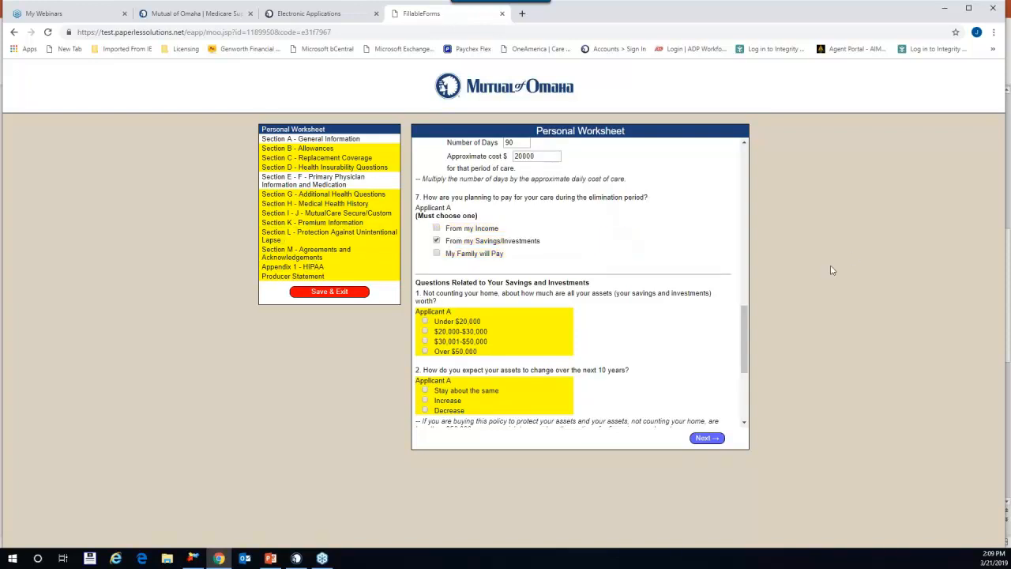
pyautogui.scroll(-1, 726, 318)
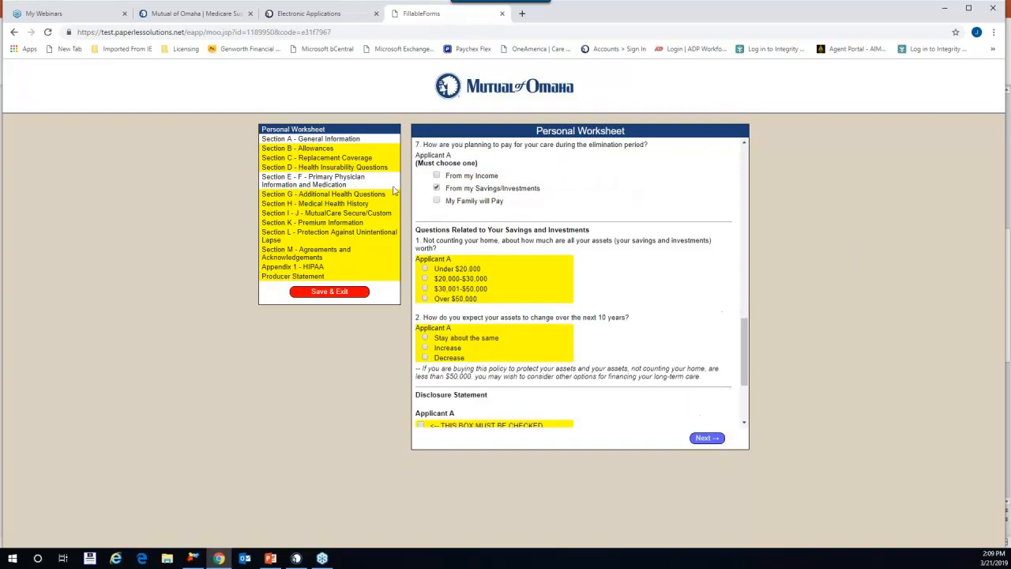
pyautogui.scroll(-1, 625, 242)
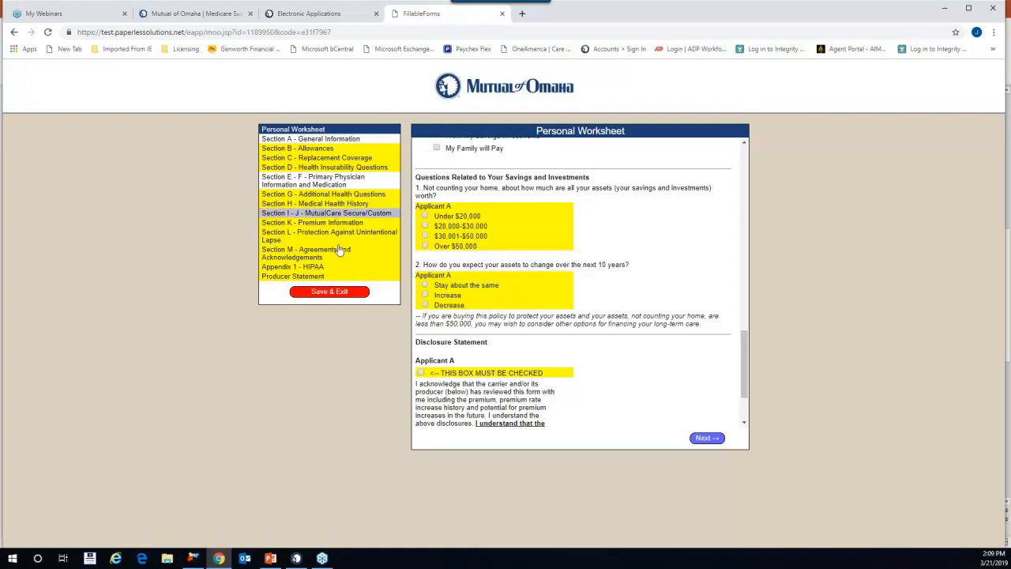
pyautogui.click(425, 246)
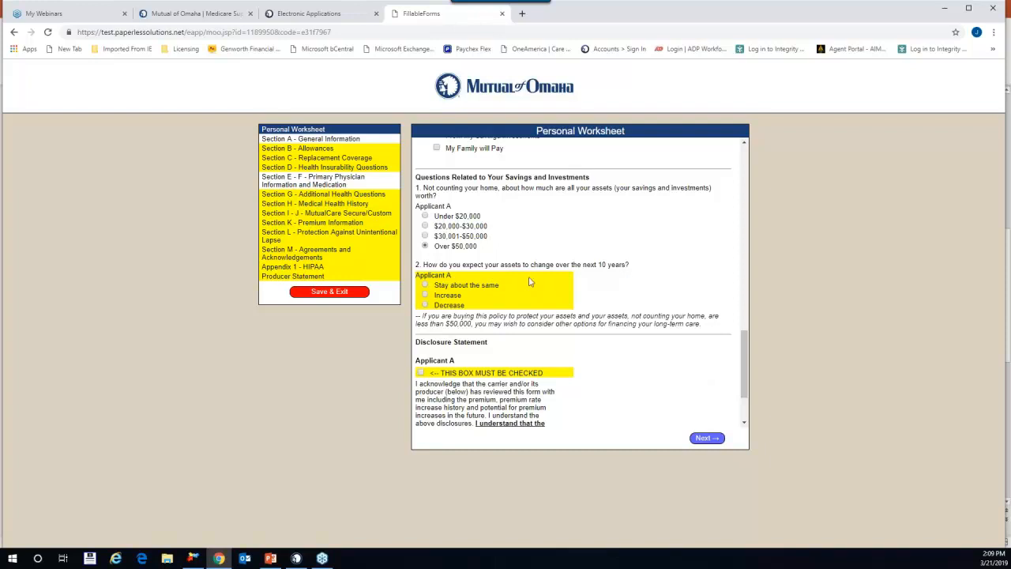
pyautogui.click(425, 295)
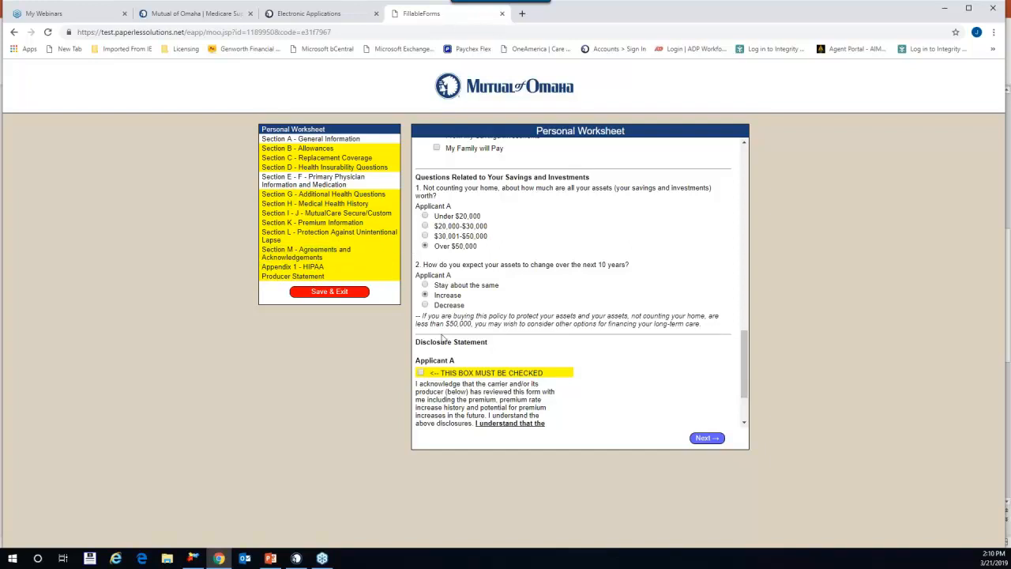
pyautogui.scroll(-2, 619, 392)
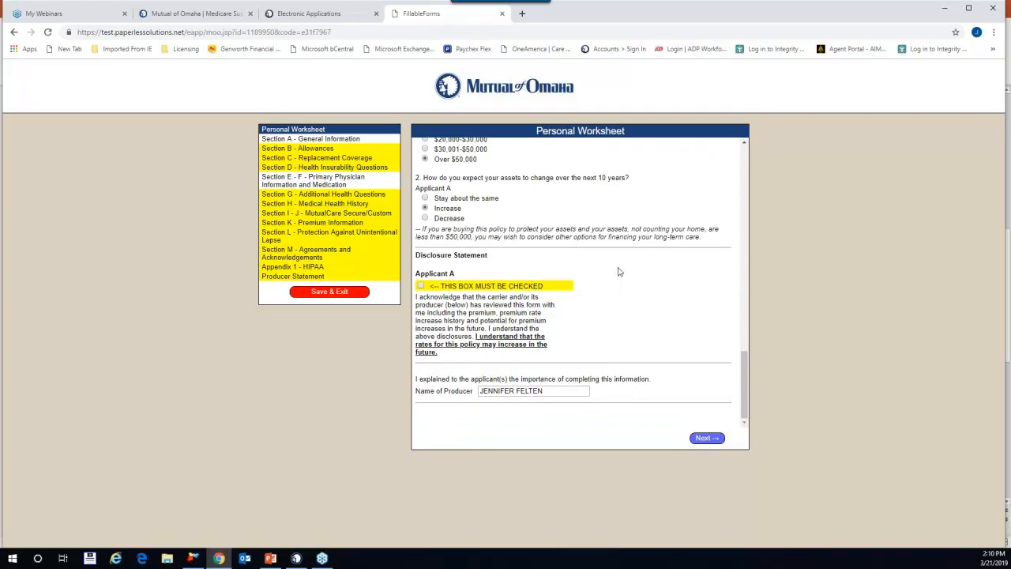
# Step: Tick the 'THIS BOX MUST BE CHECKED' premium-increase acknowledgement and click Next
pyautogui.click(421, 286)
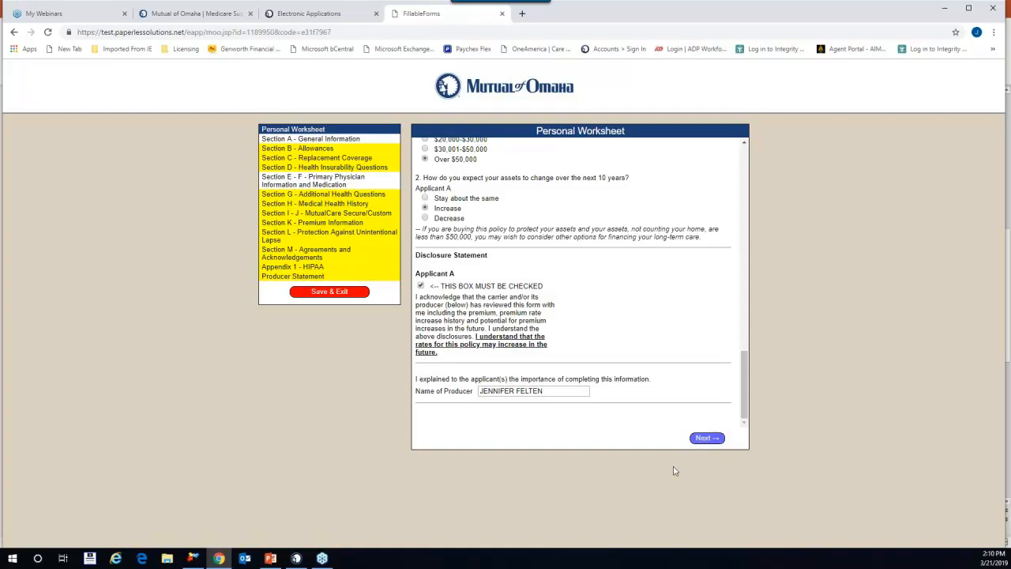
pyautogui.click(715, 440)
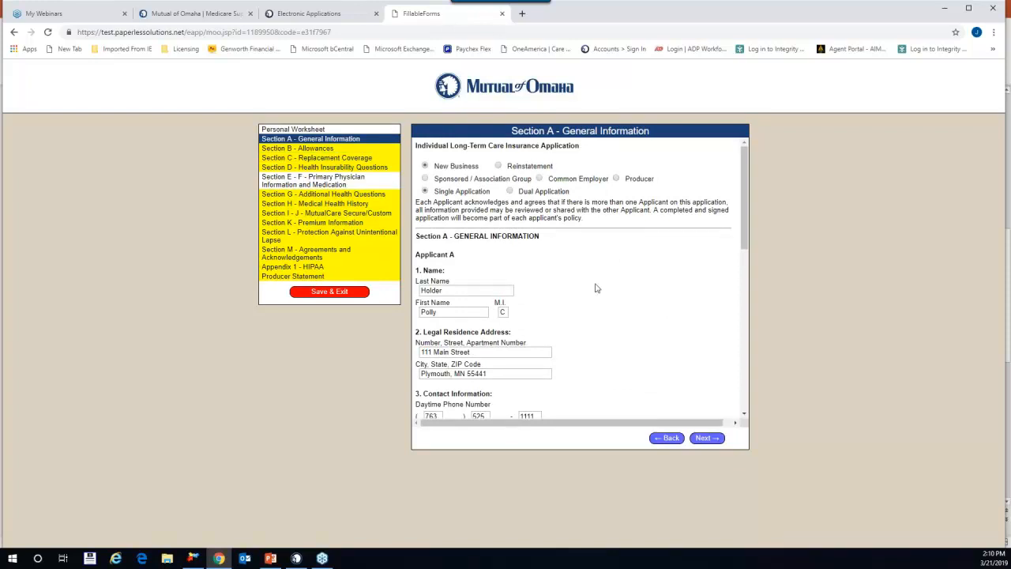
# Step: Fill in the best a.m. call time and the applicant's email address
pyautogui.scroll(-1, 624, 289)
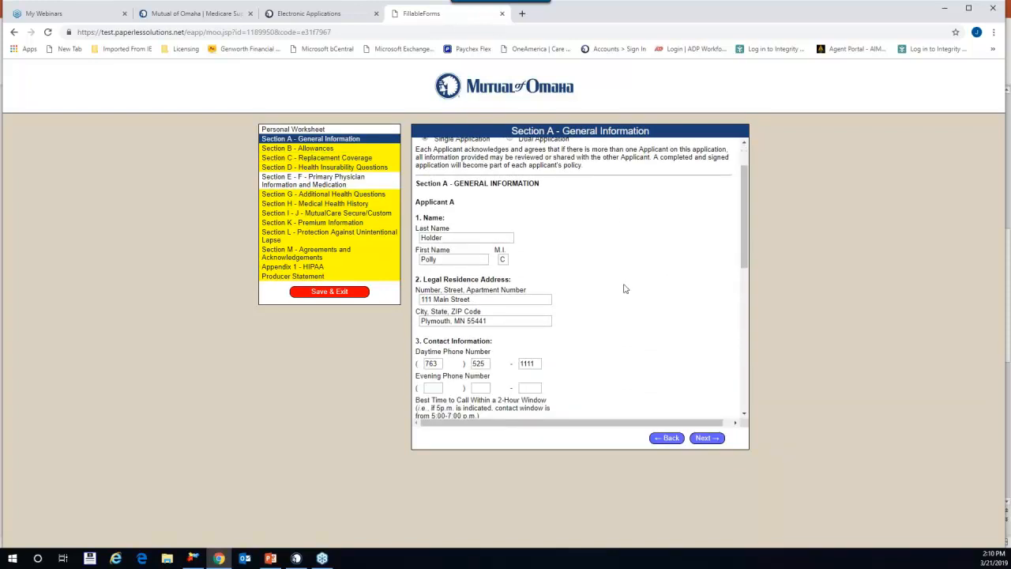
pyautogui.scroll(1, 624, 289)
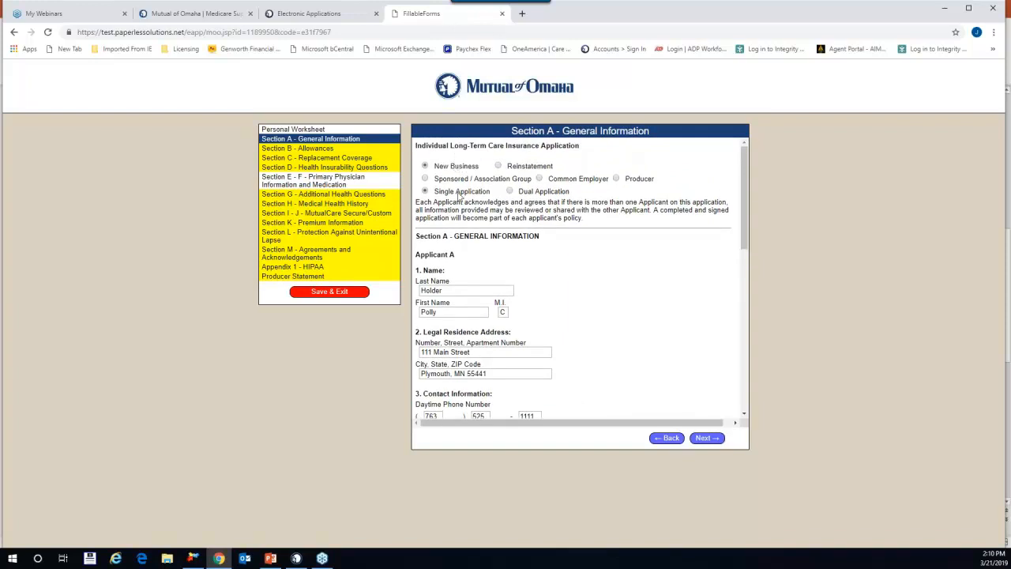
pyautogui.scroll(-1, 600, 297)
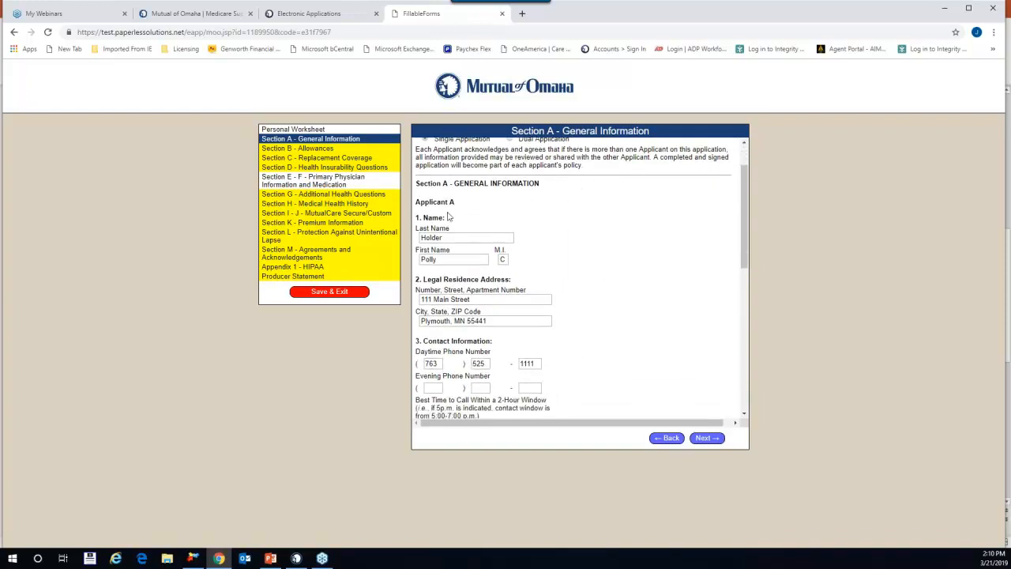
pyautogui.scroll(-2, 446, 228)
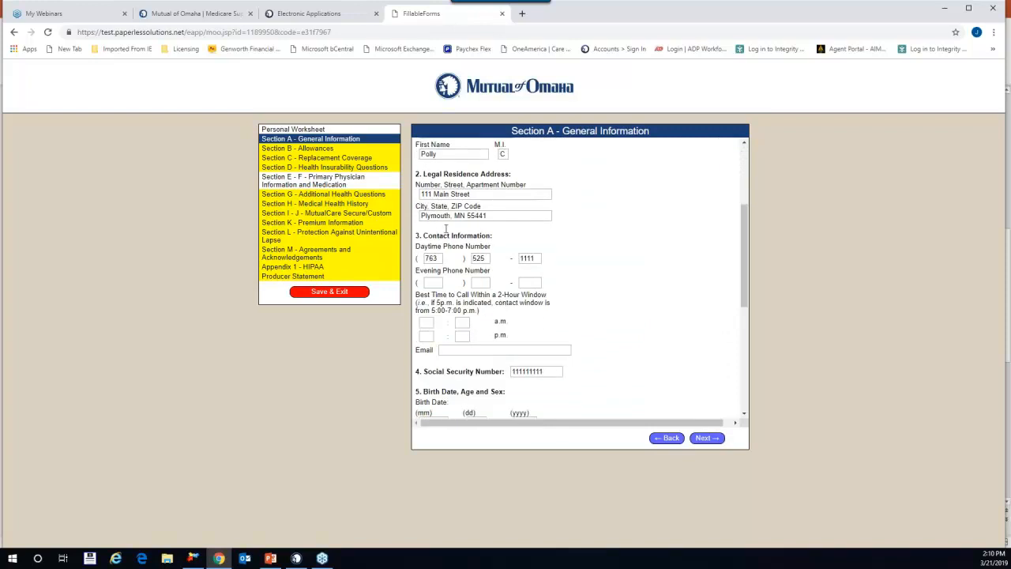
pyautogui.scroll(-2, 557, 283)
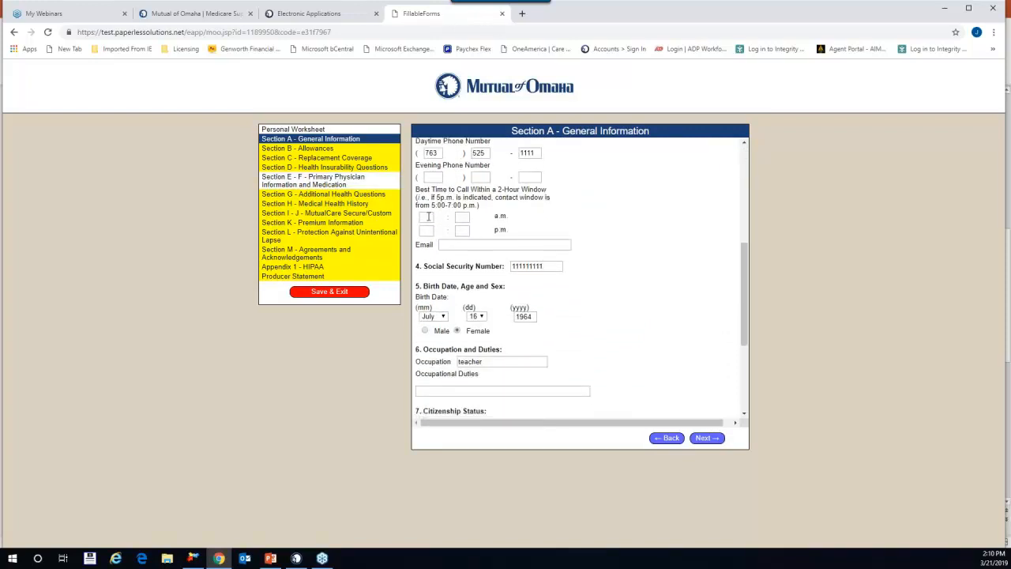
pyautogui.click(428, 218)
pyautogui.click(464, 220)
pyautogui.click(445, 244)
# Step: Scroll to the bottom of Section A and advance to Section B – Allowances
pyautogui.scroll(-1, 616, 287)
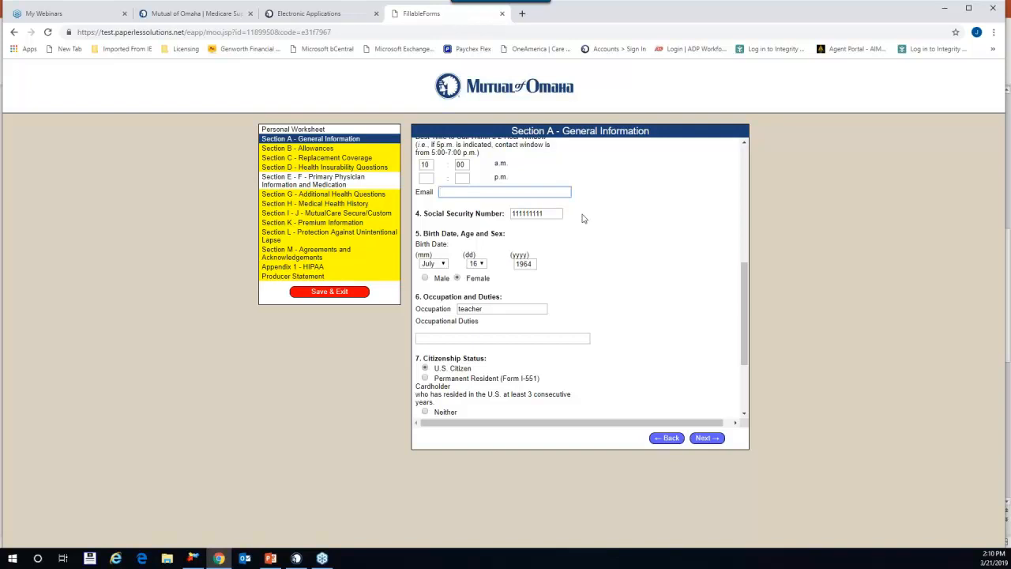
pyautogui.scroll(-1, 583, 254)
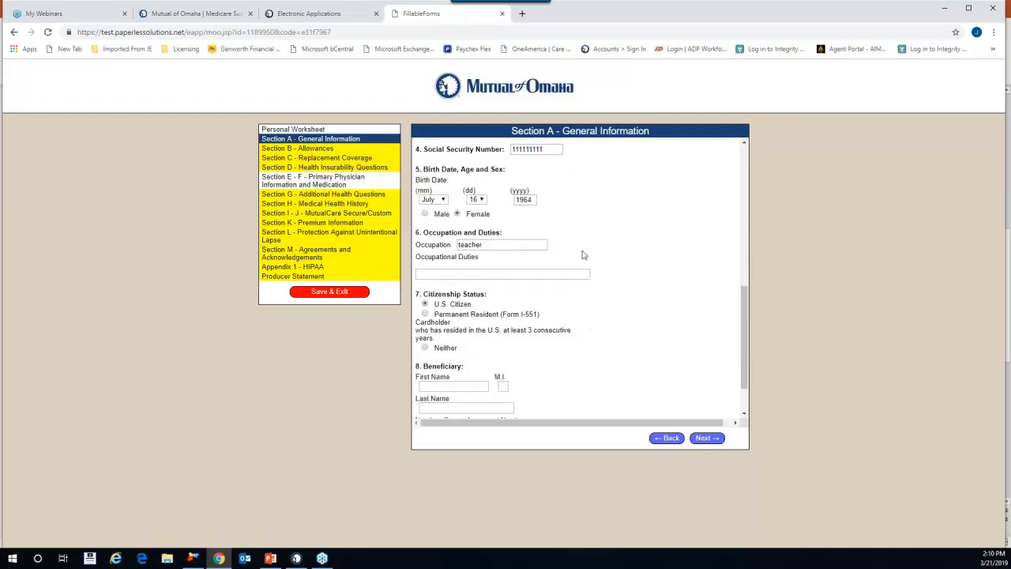
pyautogui.scroll(-1, 553, 237)
pyautogui.scroll(-1, 702, 221)
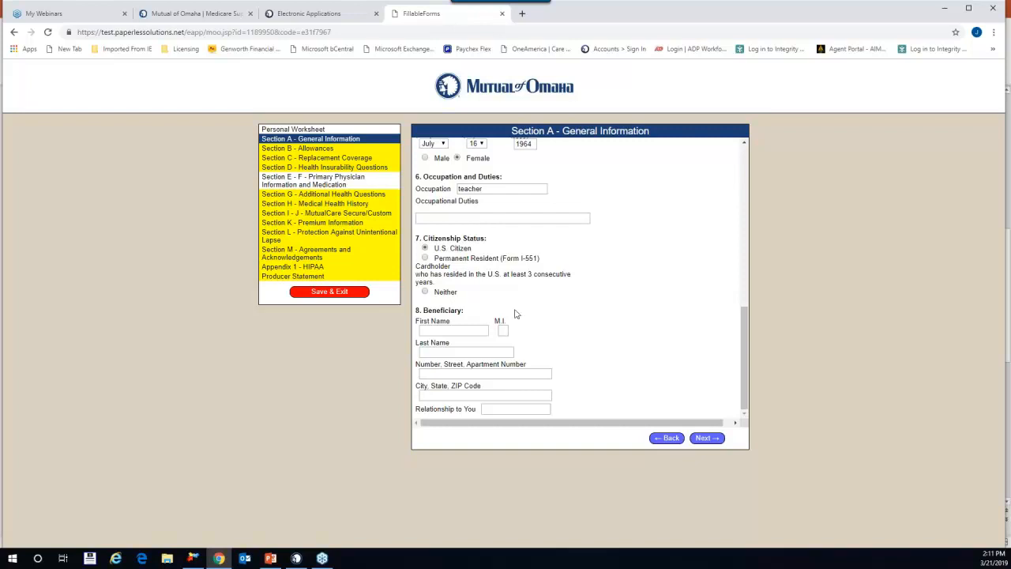
pyautogui.click(706, 438)
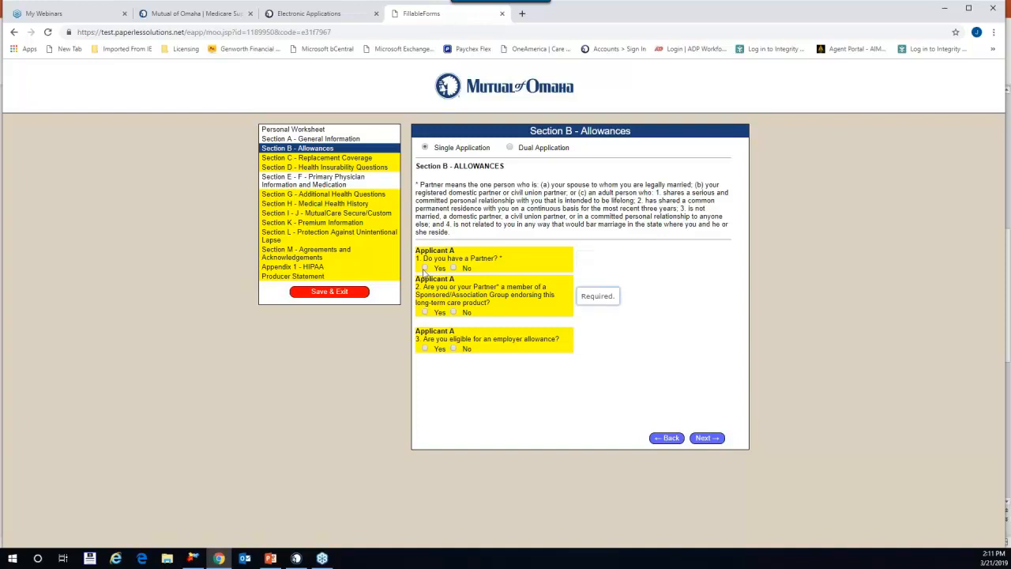
# Step: Answer No to whether Applicant A has a partner
pyautogui.click(426, 268)
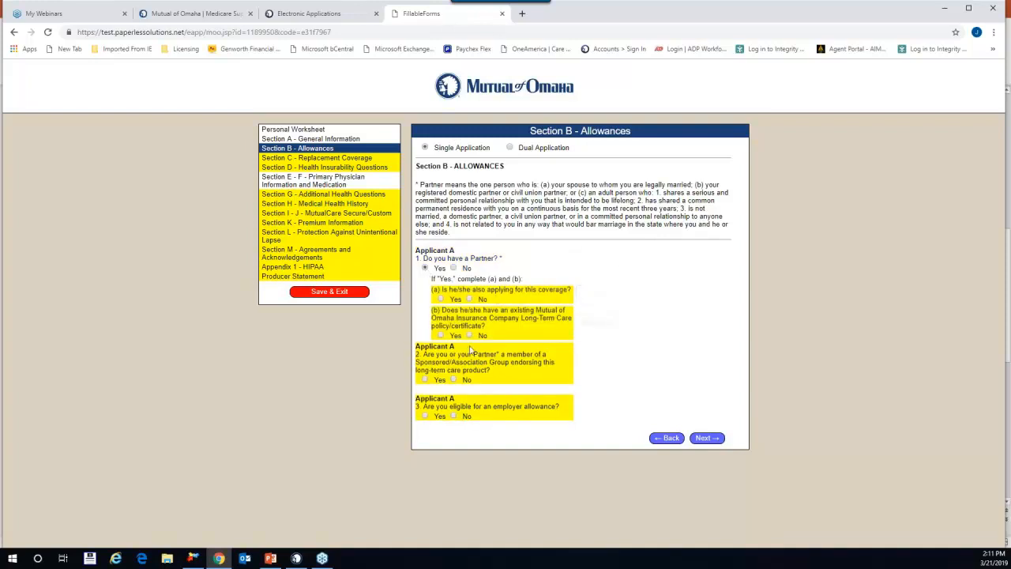
pyautogui.click(454, 268)
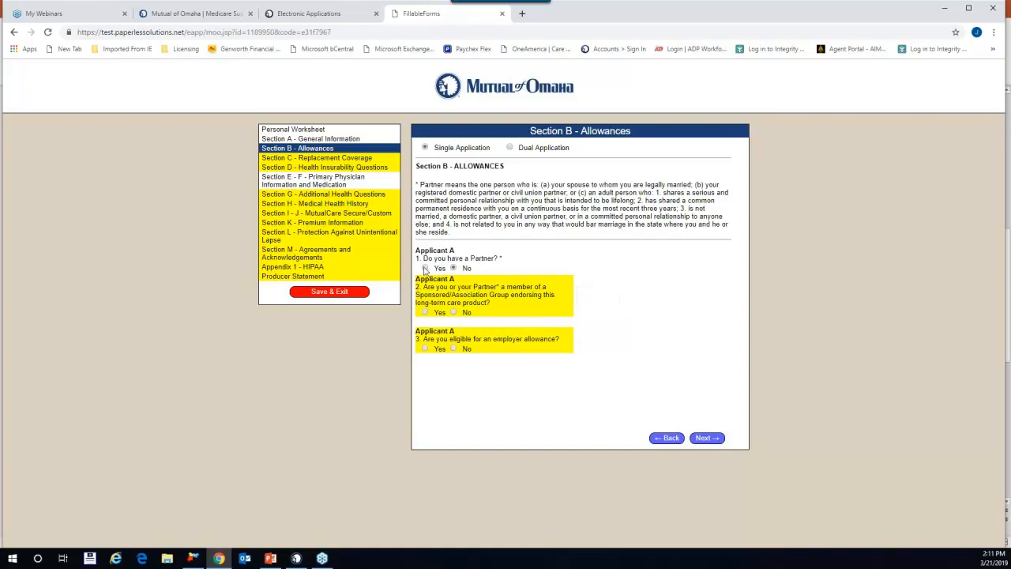
pyautogui.click(425, 269)
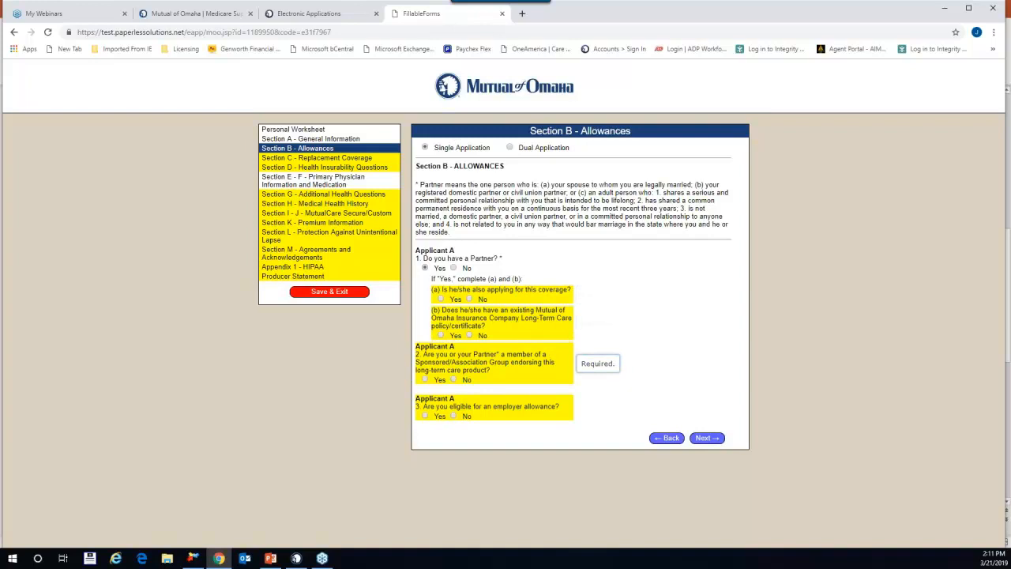
pyautogui.click(453, 269)
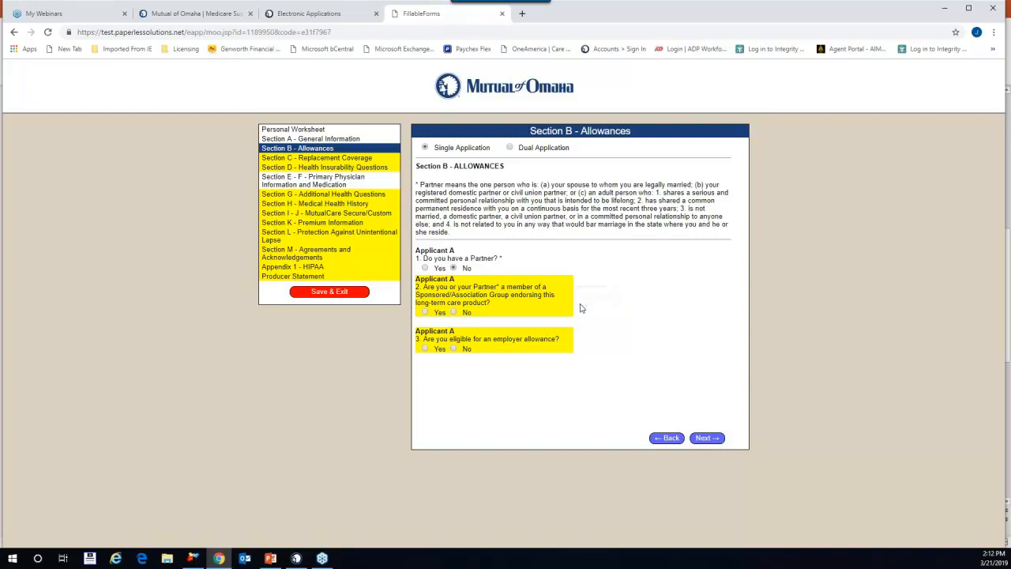
# Step: Answer No to sponsored group membership and employer allowance, then click Next
pyautogui.click(425, 313)
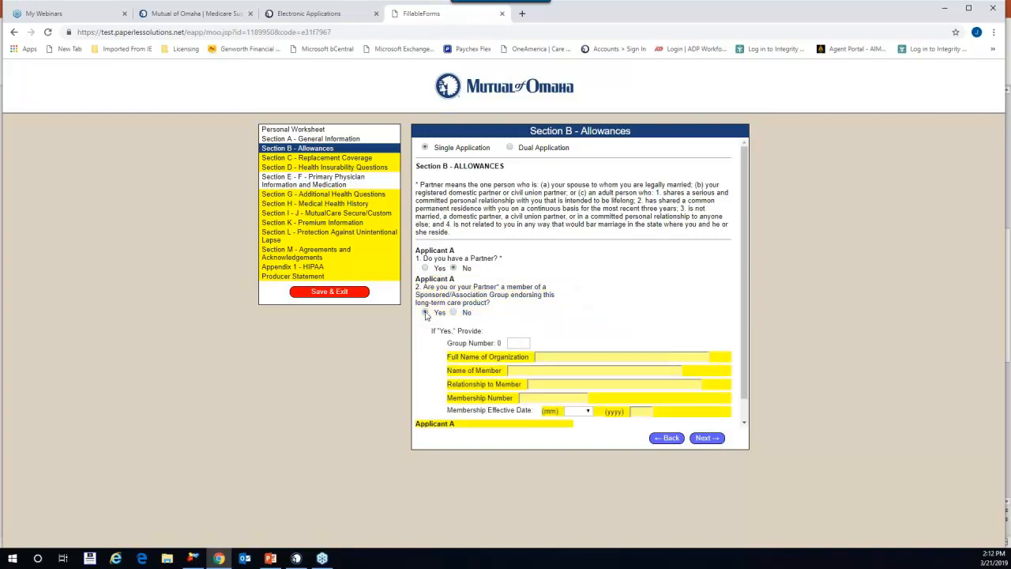
pyautogui.scroll(-1, 591, 308)
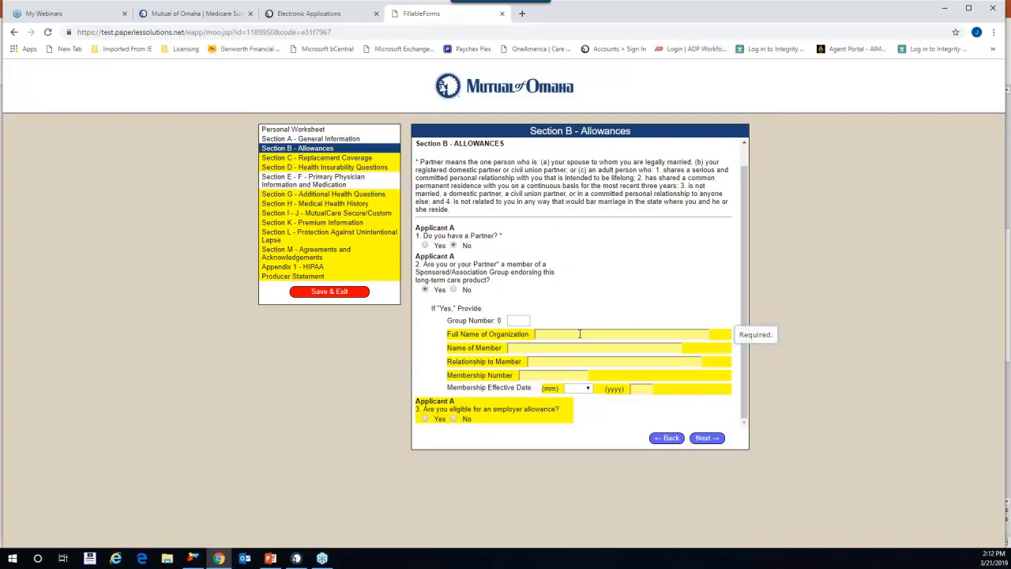
pyautogui.click(453, 289)
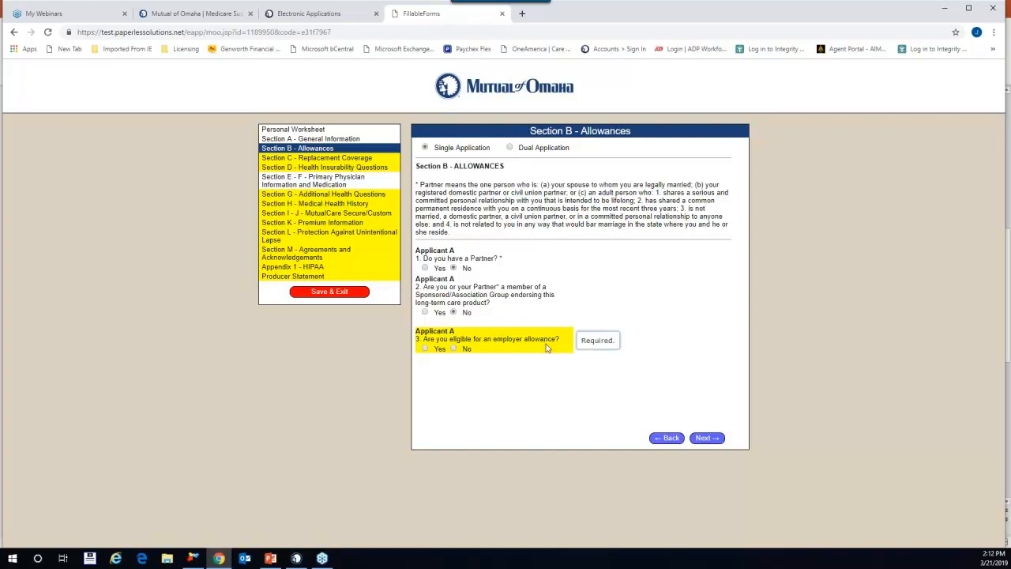
pyautogui.click(425, 350)
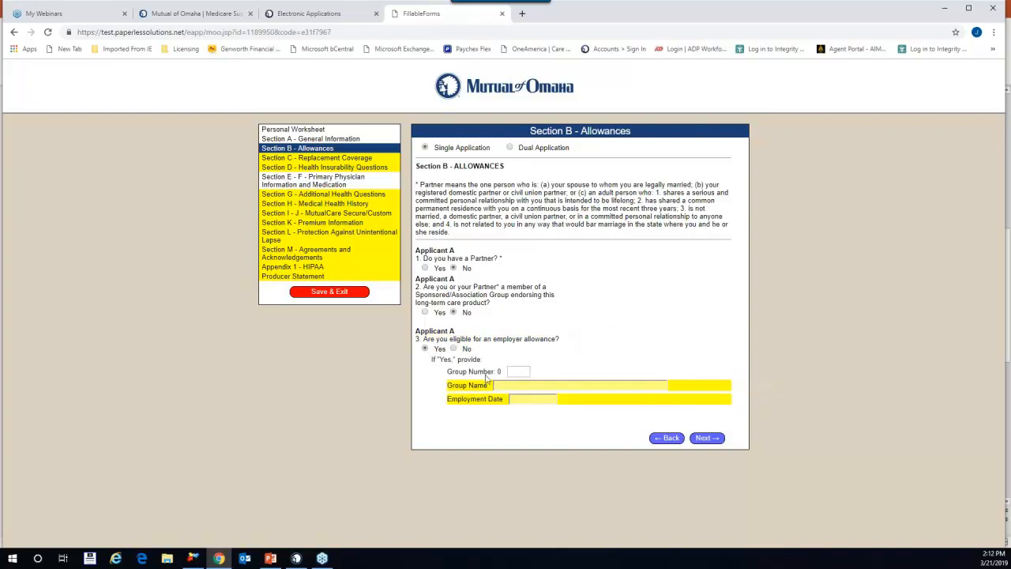
pyautogui.click(453, 349)
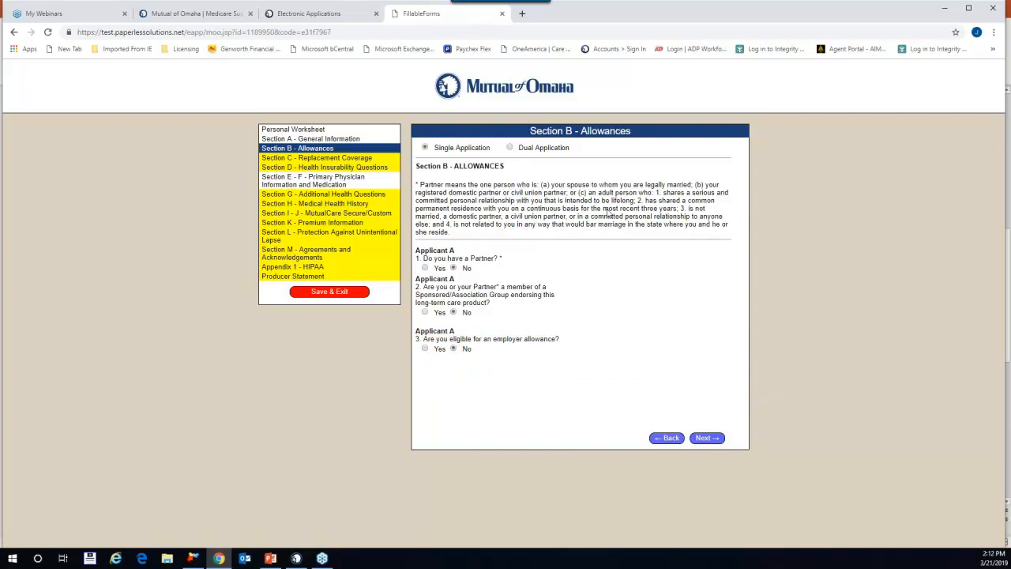
pyautogui.click(707, 438)
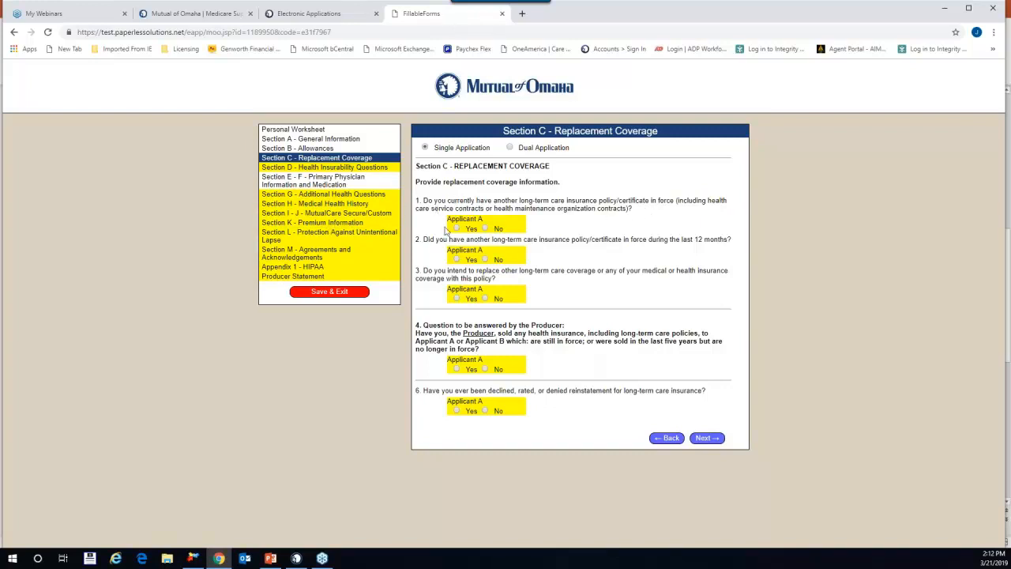
# Step: Answer No to existing LTC coverage, recent coverage, replacement, producer health sales and declined-coverage questions, then advance
pyautogui.click(485, 229)
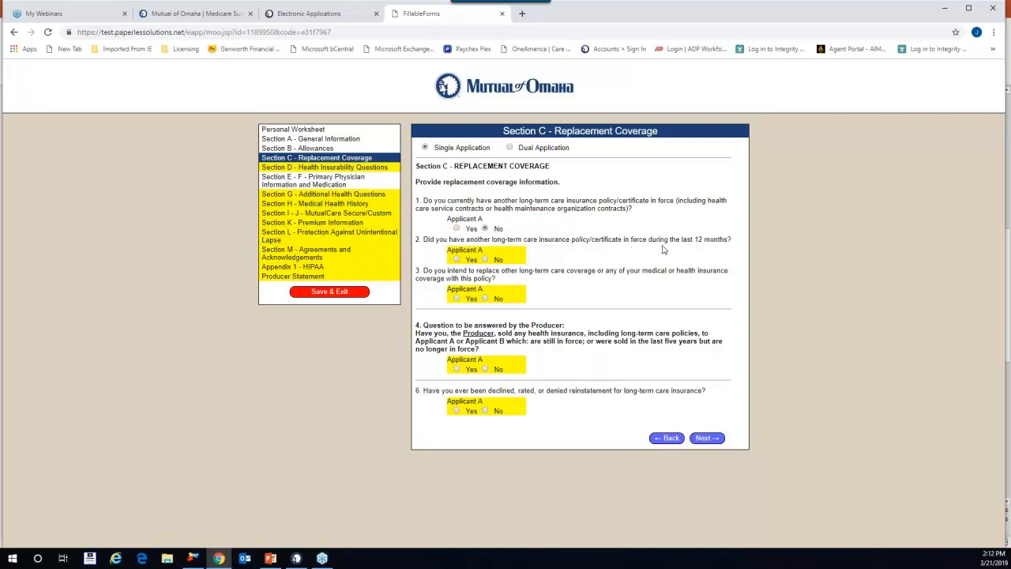
pyautogui.click(485, 259)
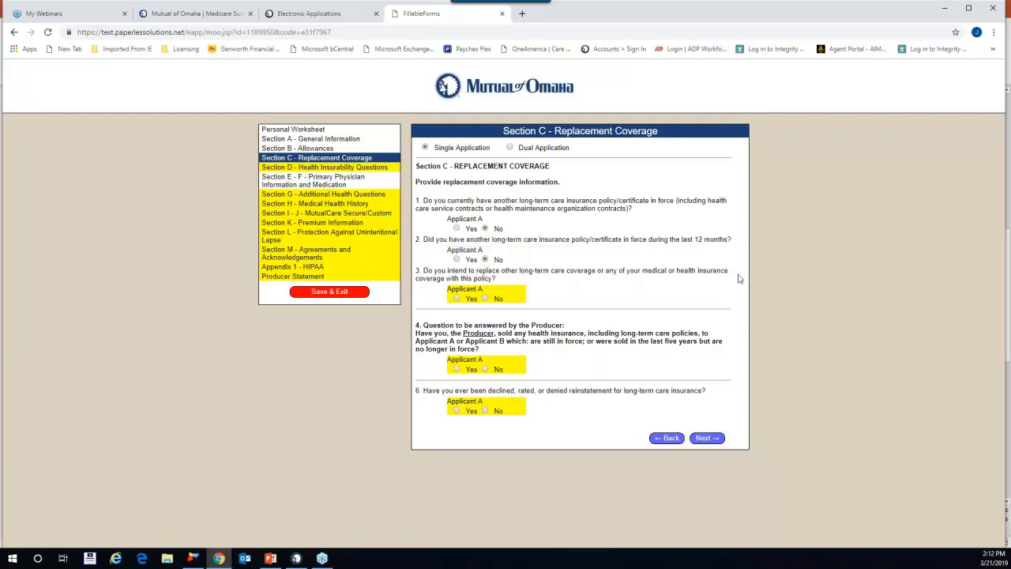
pyautogui.click(456, 298)
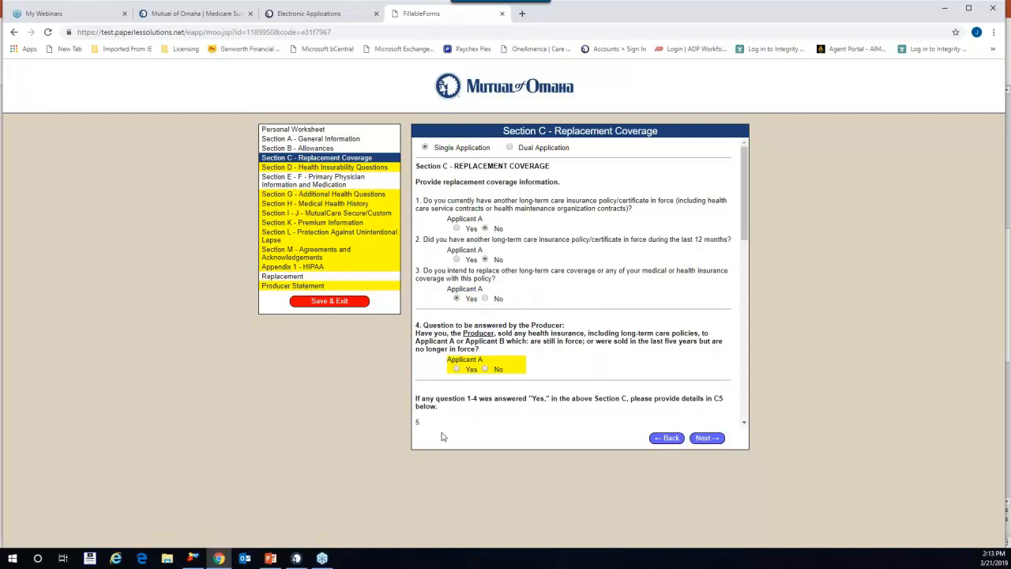
pyautogui.click(486, 299)
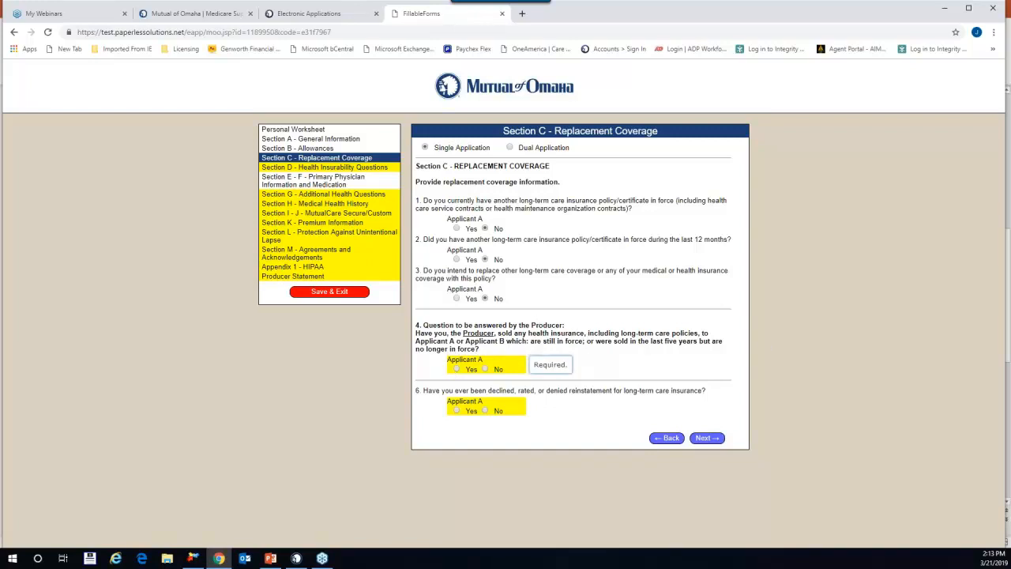
pyautogui.click(486, 369)
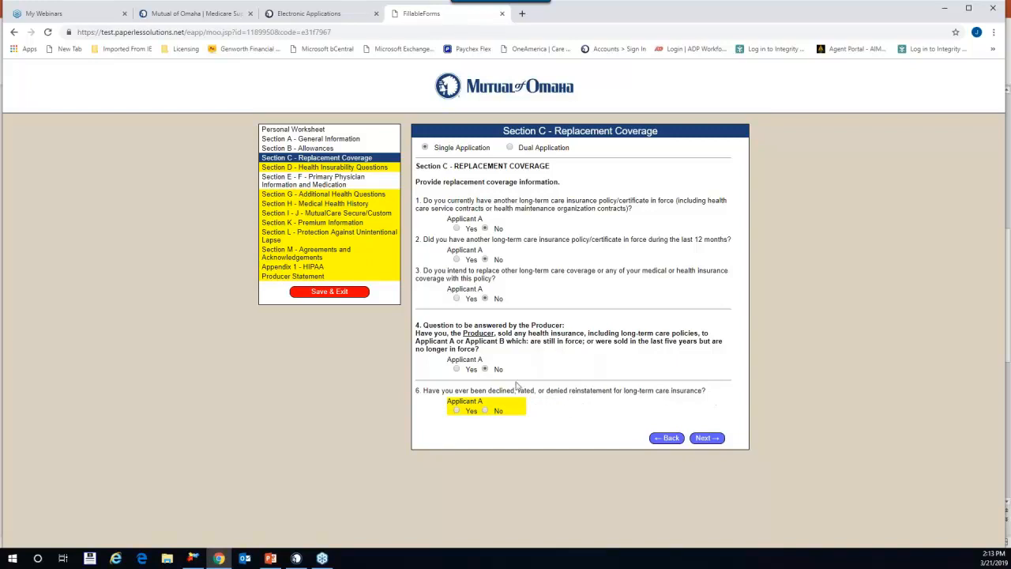
pyautogui.click(486, 411)
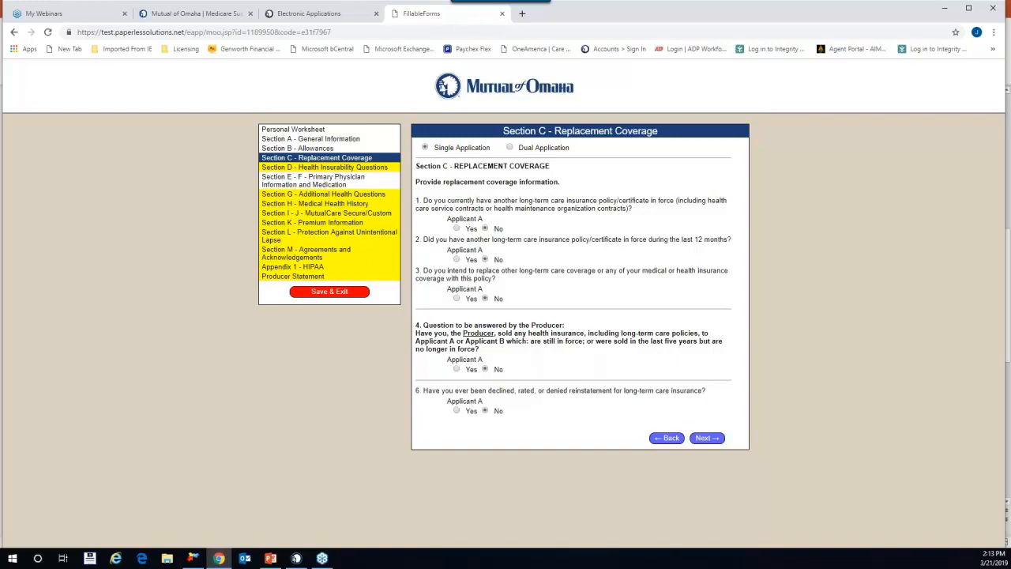
pyautogui.click(716, 439)
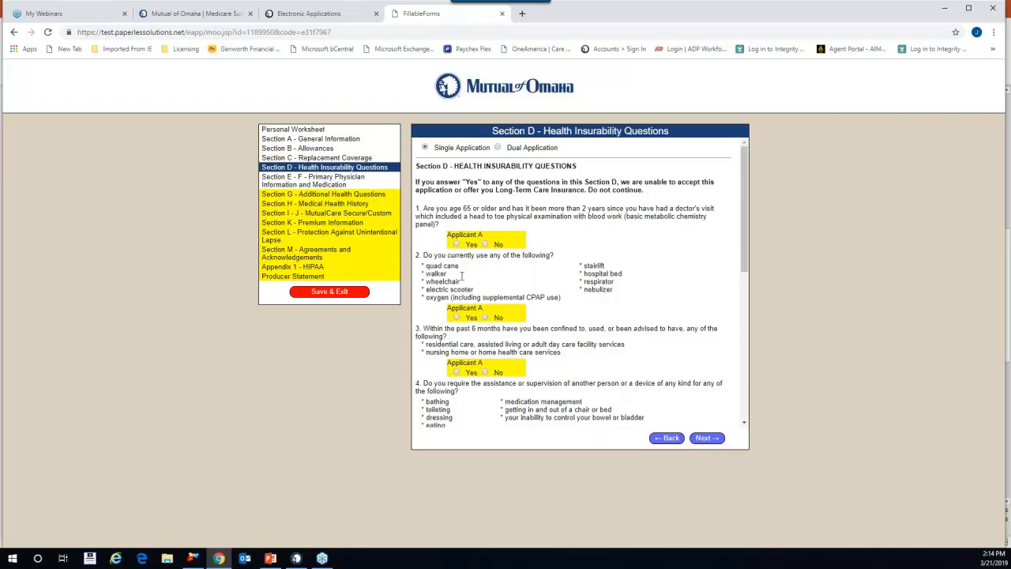
# Step: Answer No to the doctor's visit, mobility device and care facility confinement questions
pyautogui.click(456, 244)
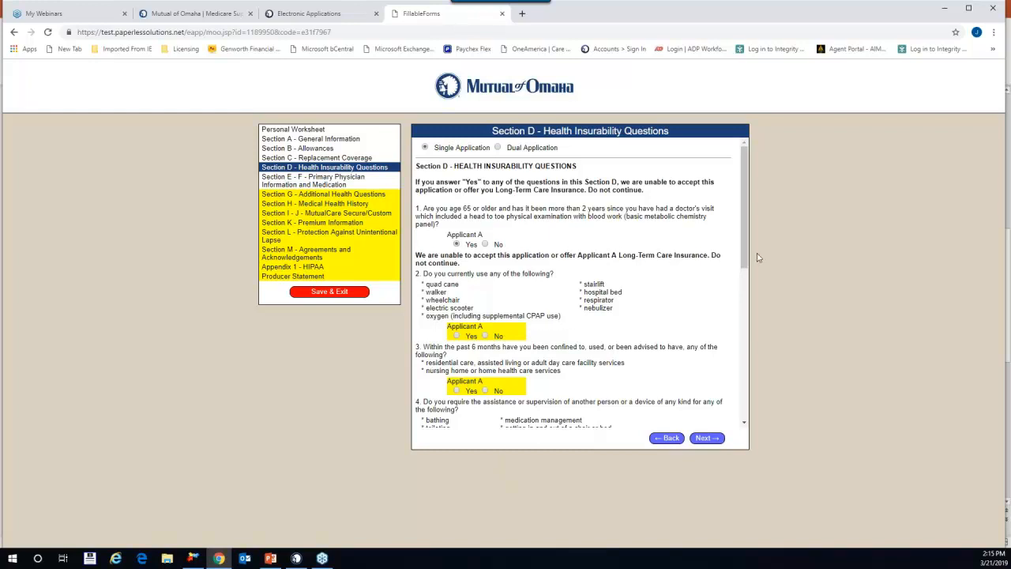
pyautogui.click(485, 245)
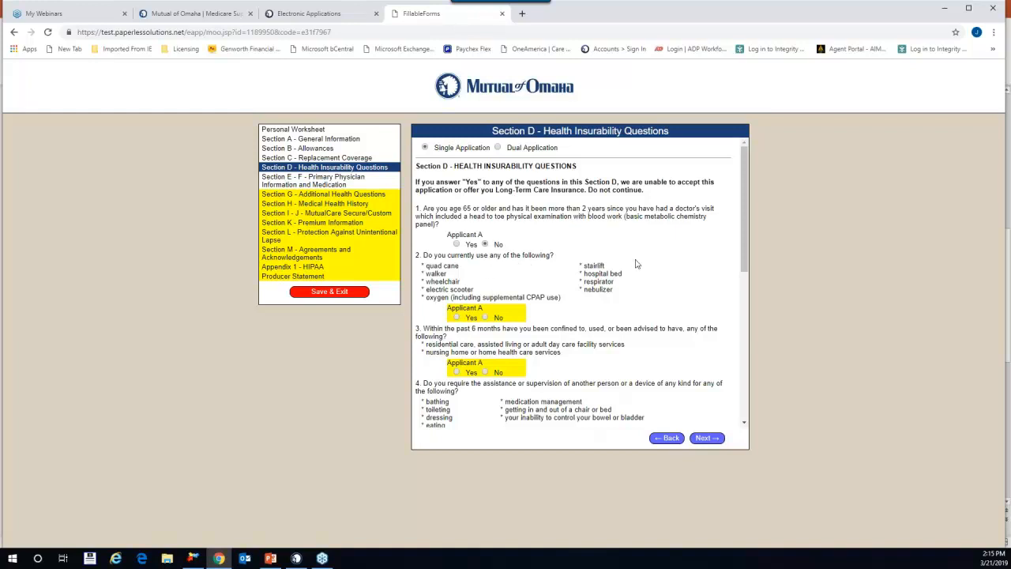
pyautogui.scroll(-1, 651, 270)
pyautogui.scroll(-3, 652, 269)
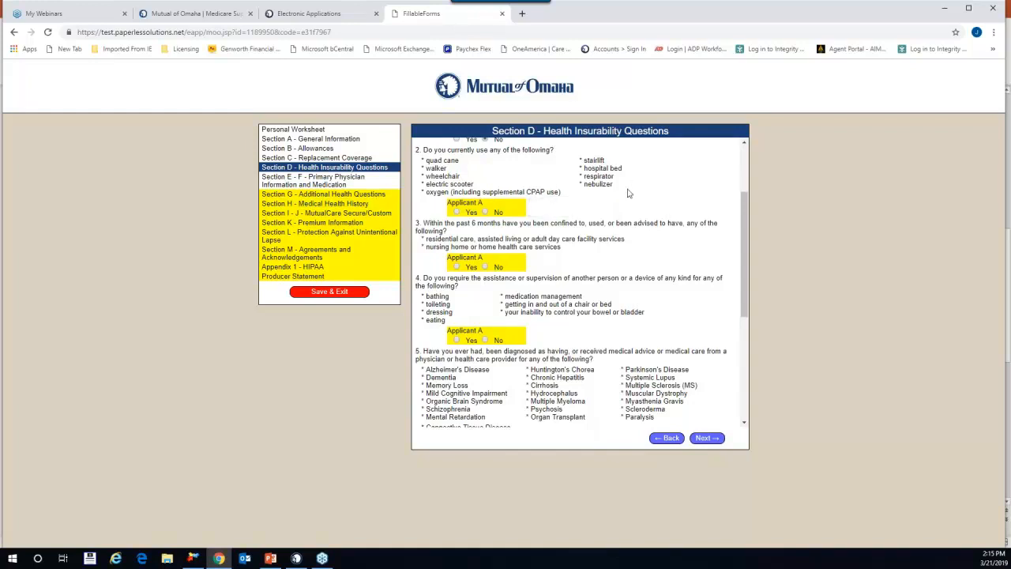
pyautogui.click(486, 213)
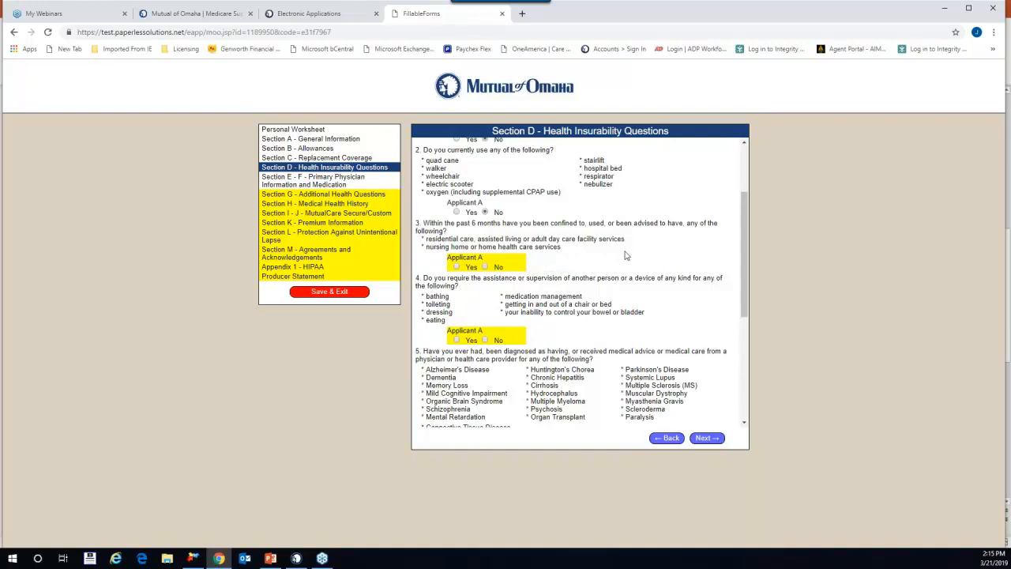
pyautogui.scroll(-2, 600, 300)
pyautogui.scroll(3, 552, 324)
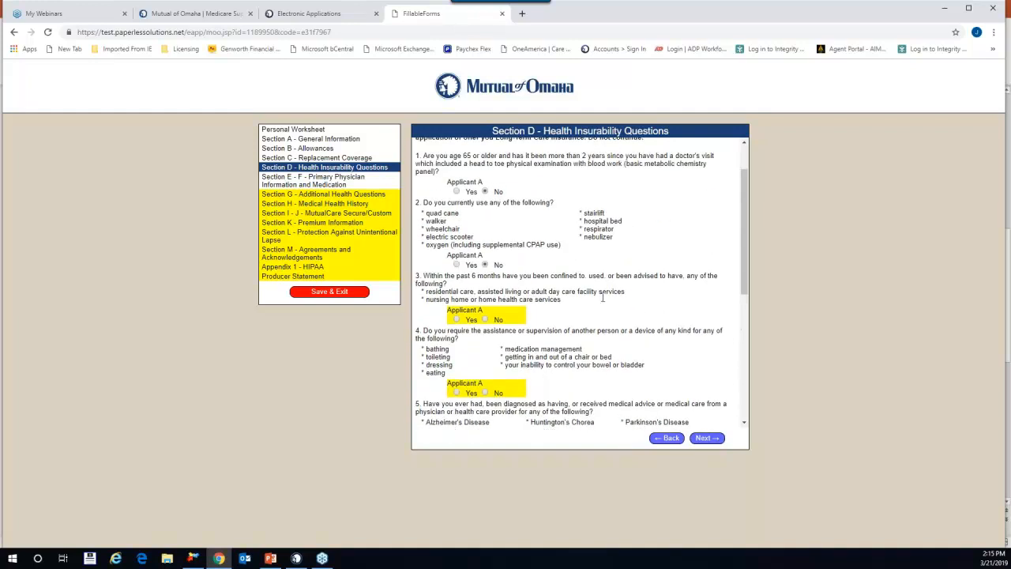
pyautogui.click(485, 319)
# Step: Answer No to daily-activity help, diagnosed conditions, AIDS/HIV and question 7 for Applicant A
pyautogui.scroll(-3, 646, 302)
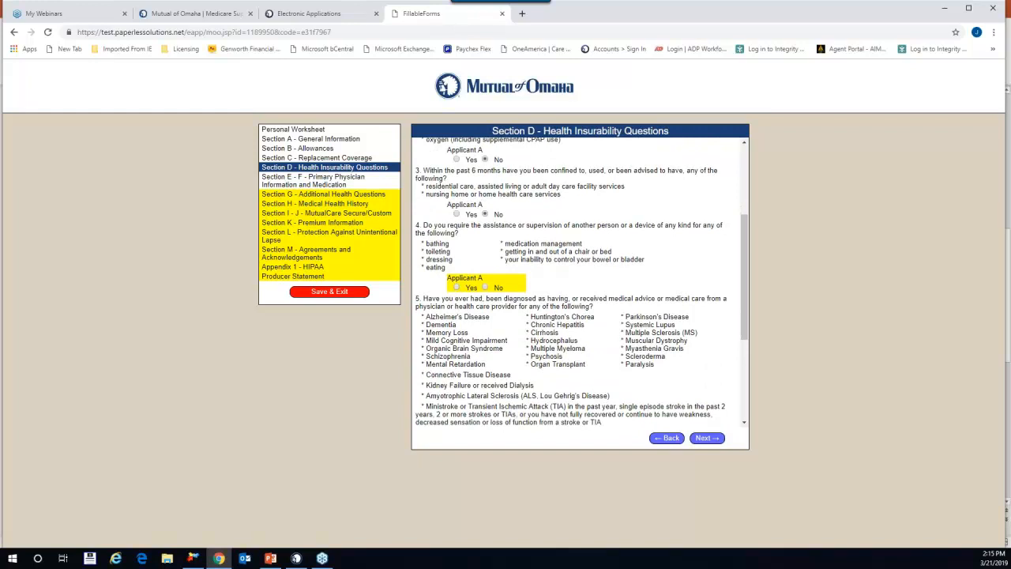
pyautogui.click(485, 288)
pyautogui.scroll(-3, 474, 202)
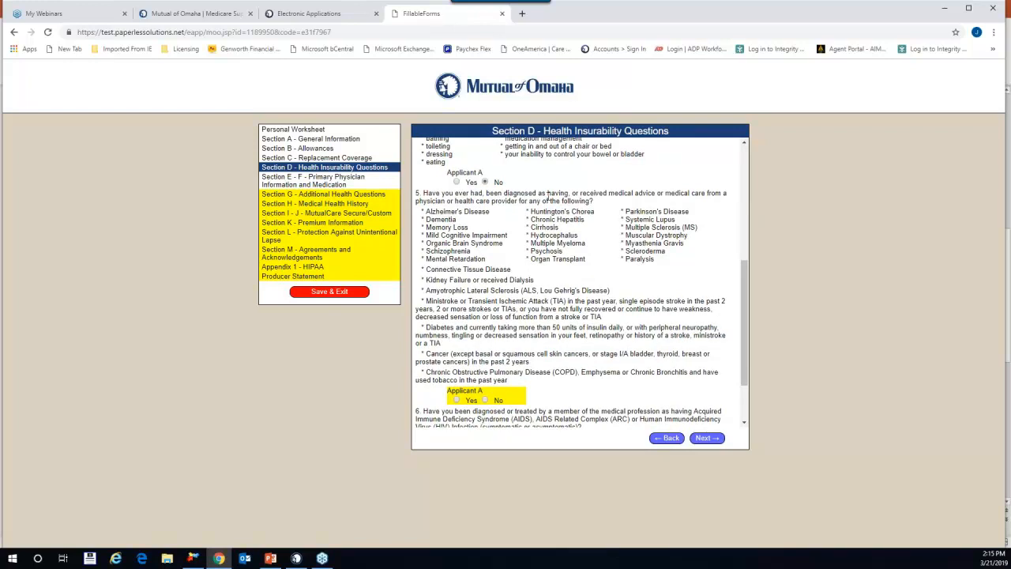
pyautogui.scroll(-2, 569, 300)
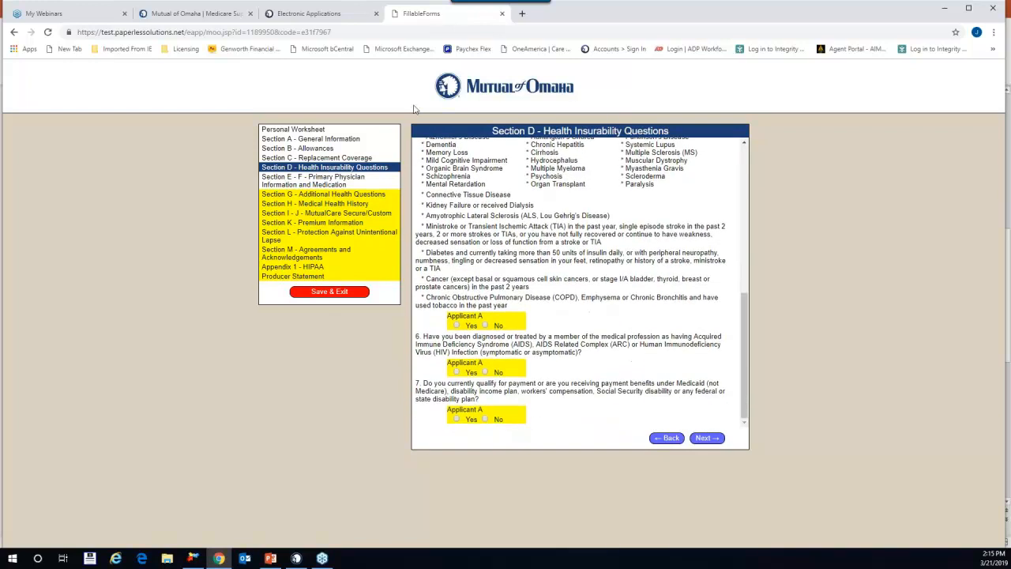
pyautogui.click(484, 325)
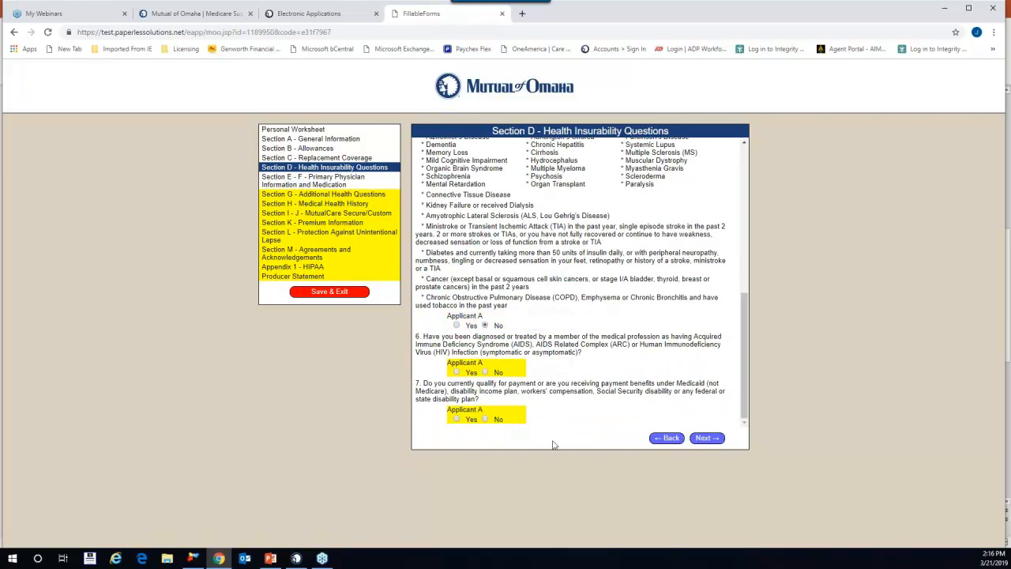
pyautogui.click(485, 372)
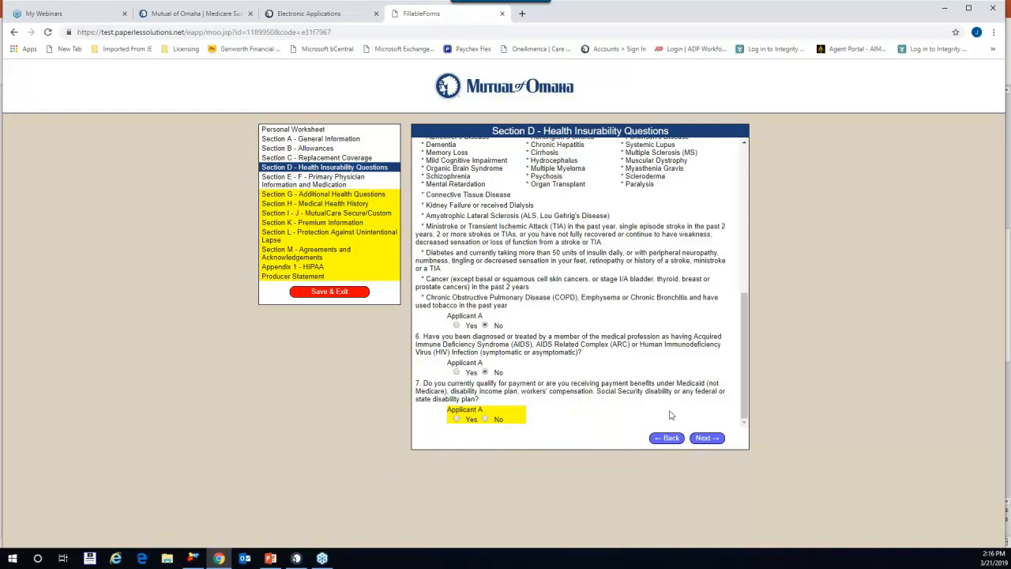
pyautogui.click(485, 418)
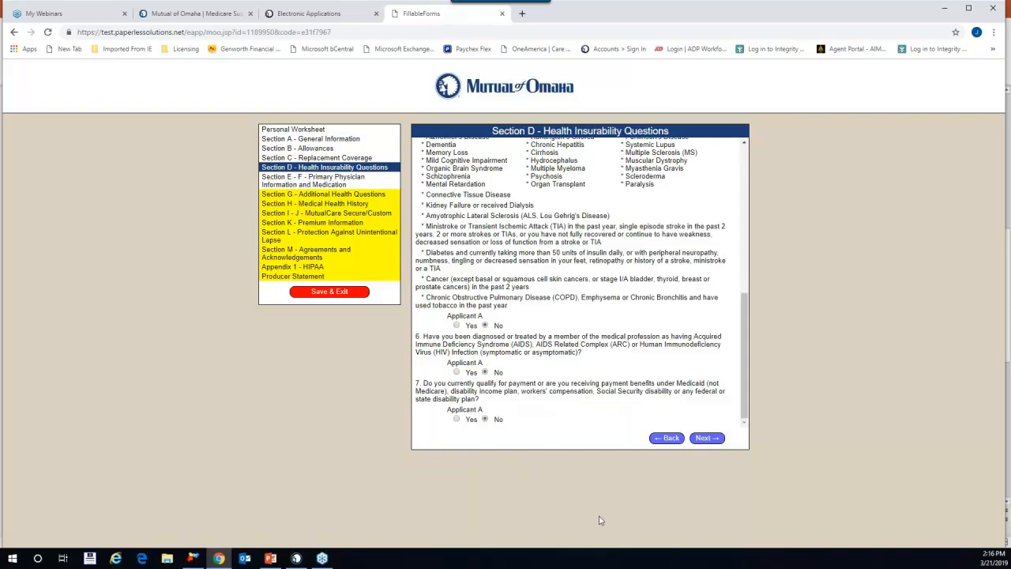
# Step: Advance to Section E–F Primary Physician Information and scroll down toward question 5 Medication
pyautogui.click(707, 443)
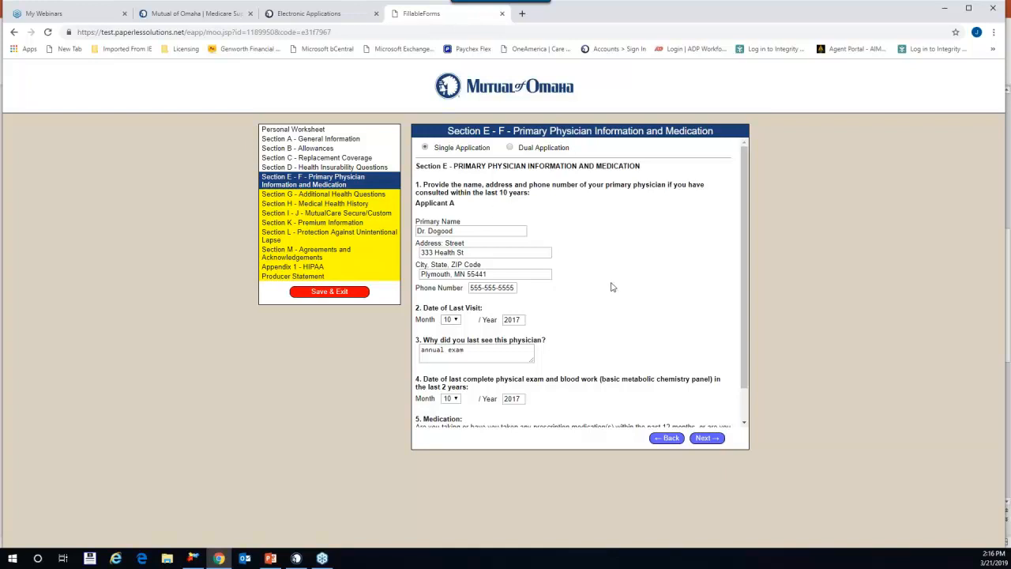
pyautogui.scroll(-1, 601, 269)
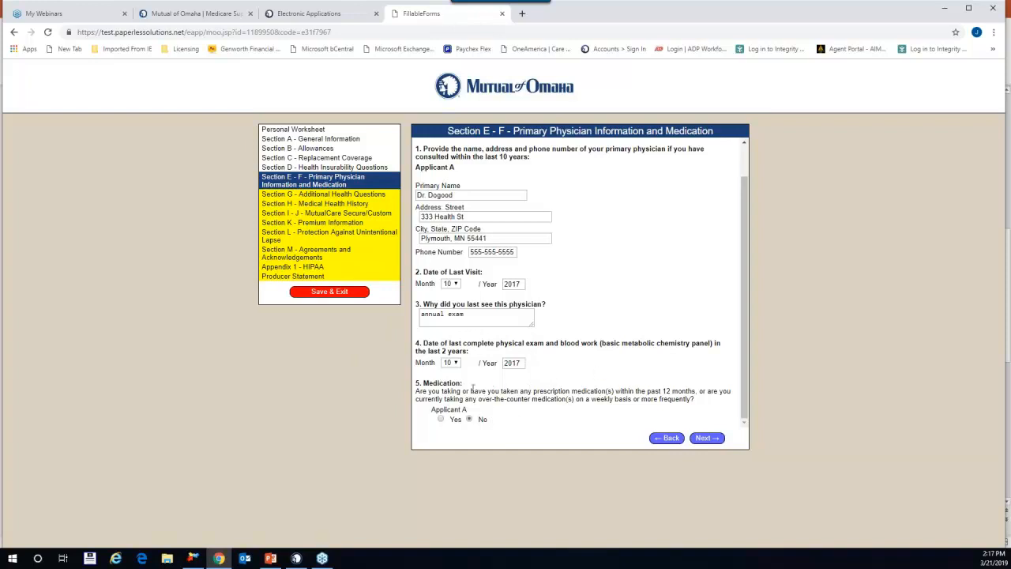
pyautogui.click(441, 419)
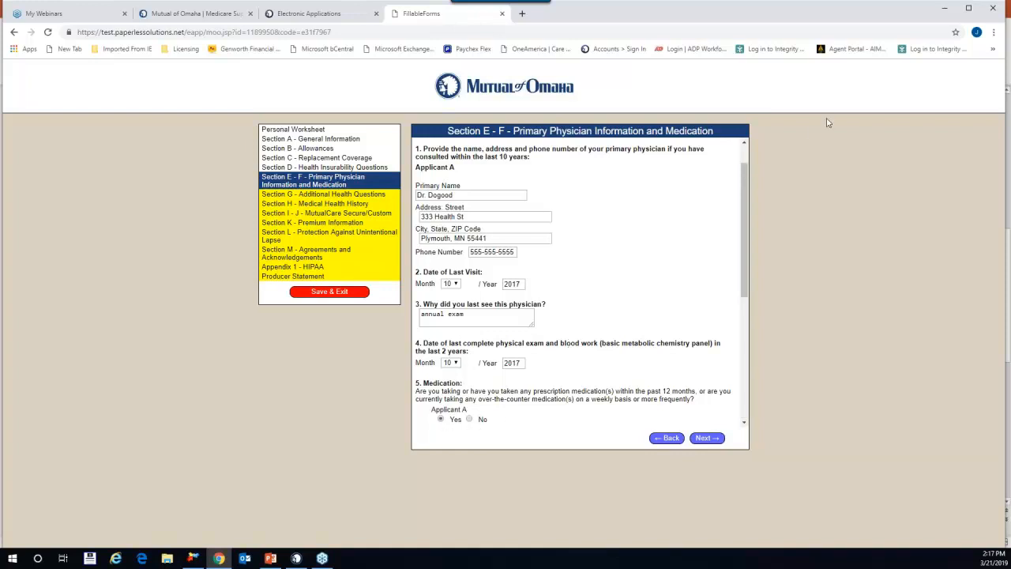
pyautogui.moveTo(745, 194); pyautogui.dragTo(754, 353)
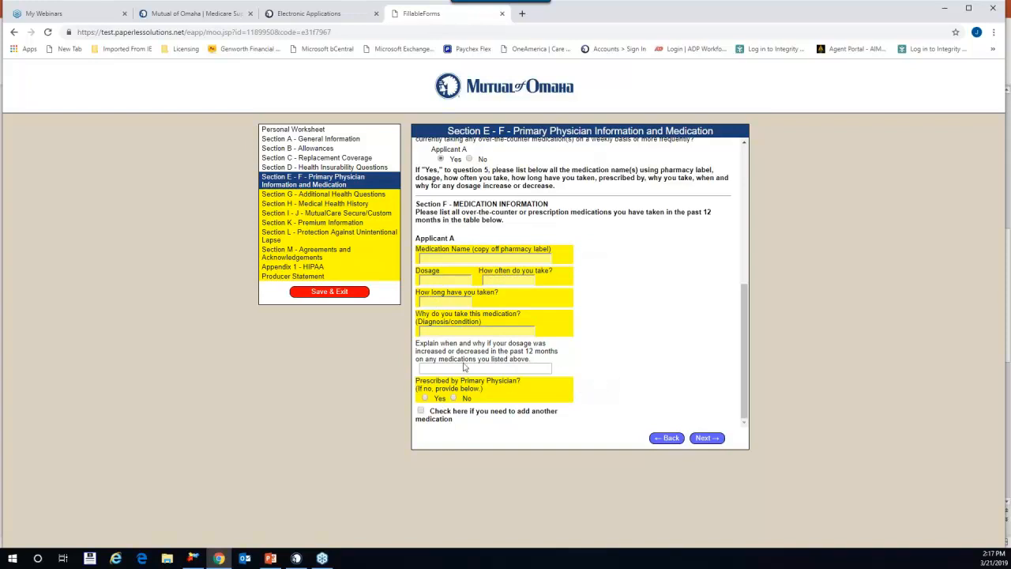
pyautogui.click(421, 411)
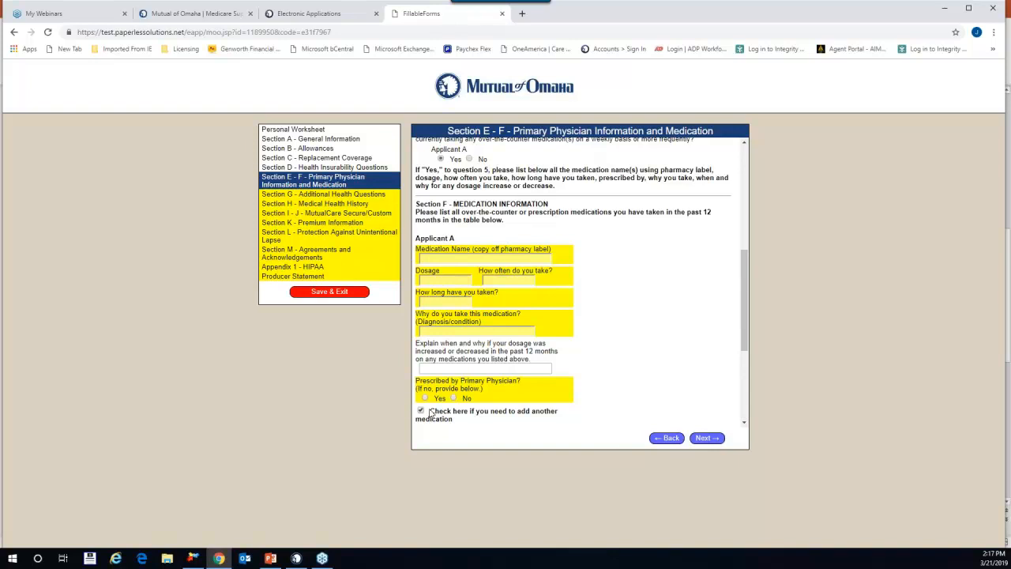
pyautogui.moveTo(747, 271); pyautogui.dragTo(760, 347)
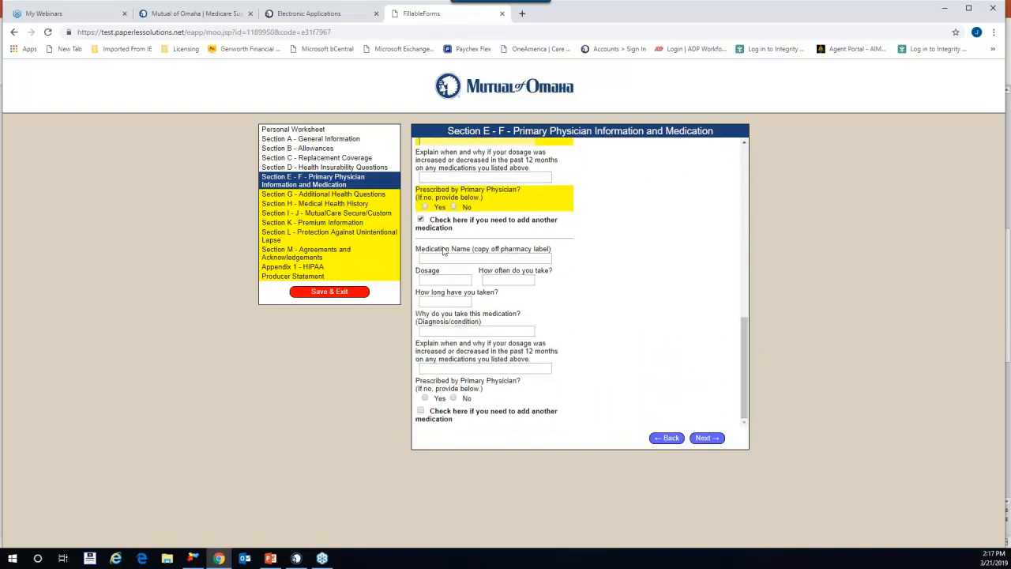
pyautogui.click(421, 411)
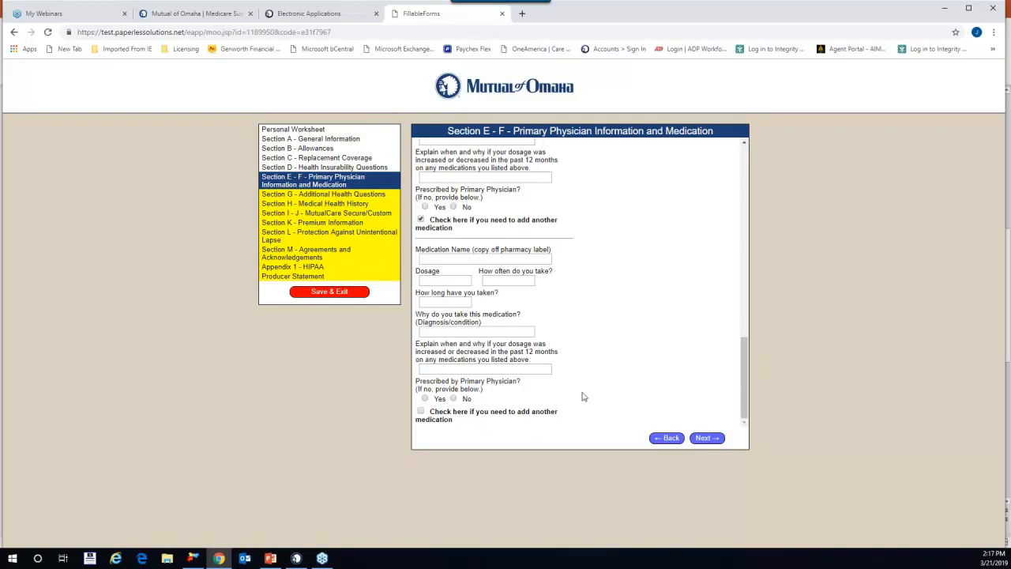
pyautogui.scroll(2, 574, 398)
pyautogui.scroll(-1, 573, 398)
pyautogui.scroll(3, 573, 398)
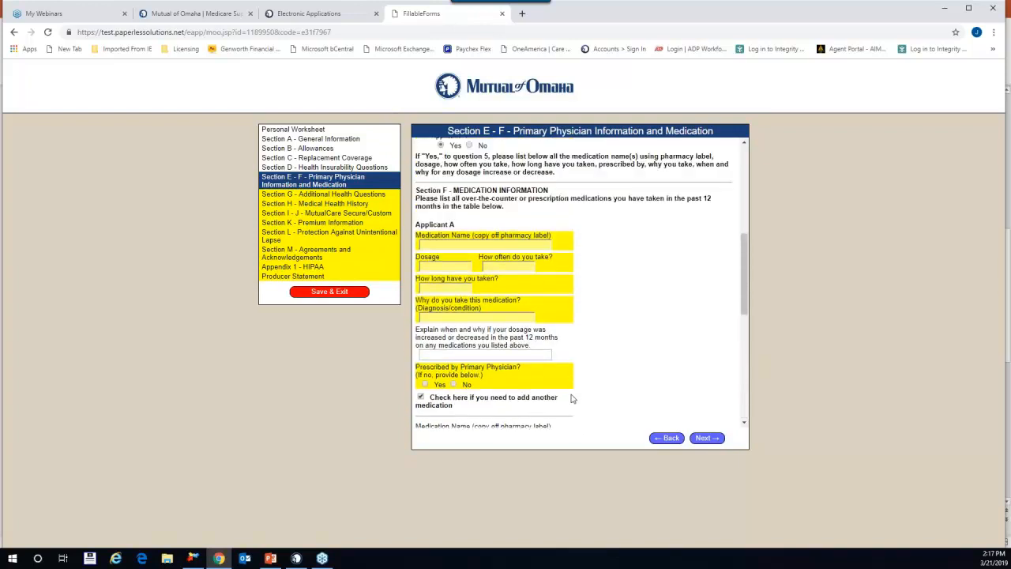
pyautogui.scroll(1, 586, 398)
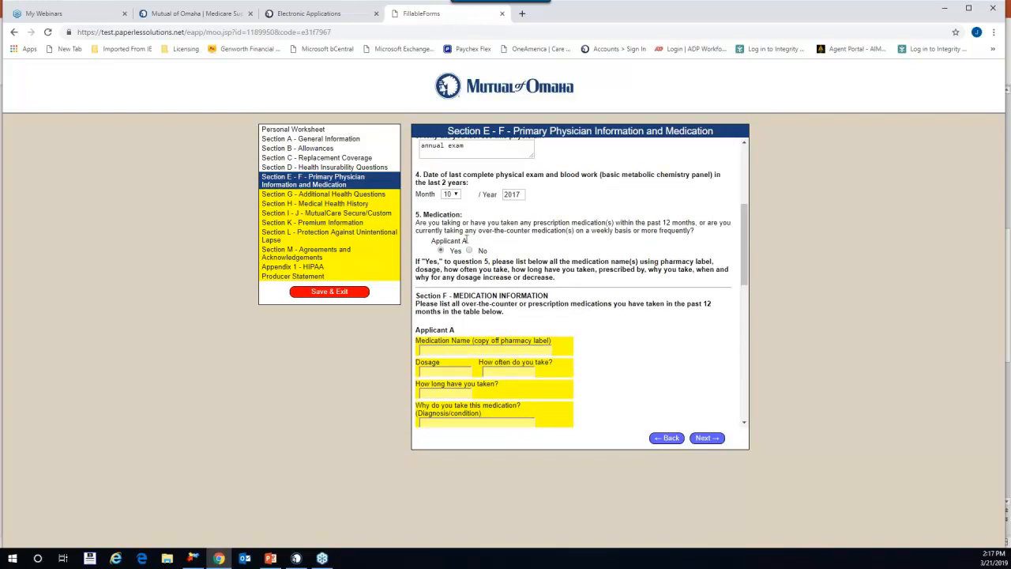
pyautogui.click(469, 250)
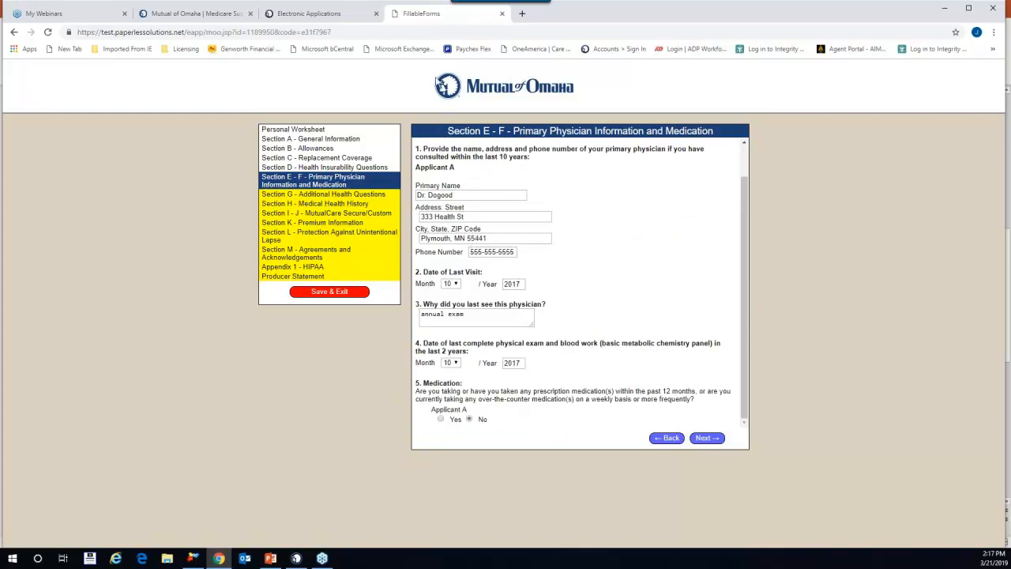
# Step: Go to Section G and answer No from Vision Disorder through Lung Disease/Disorder
pyautogui.click(714, 439)
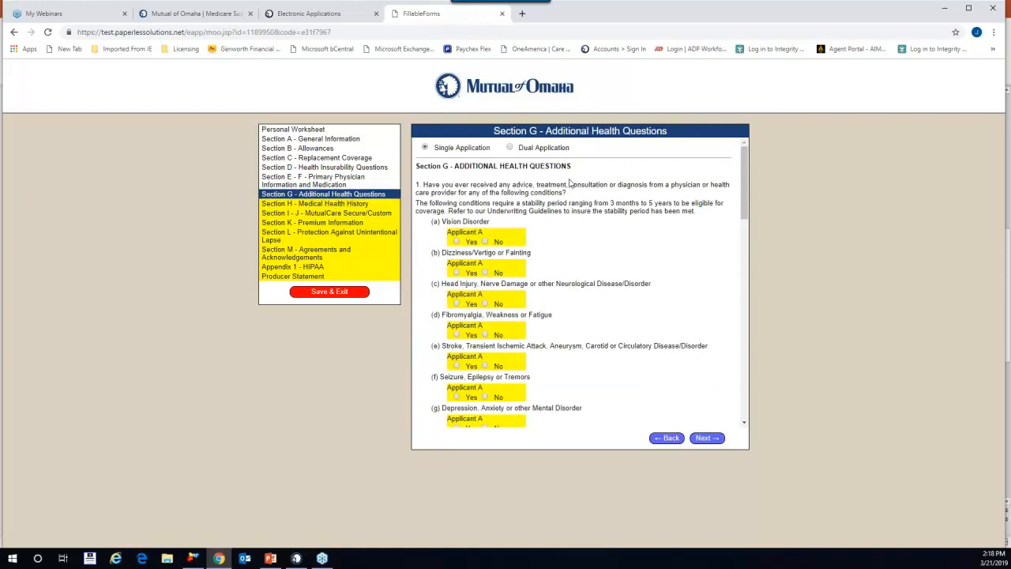
pyautogui.scroll(-1, 655, 199)
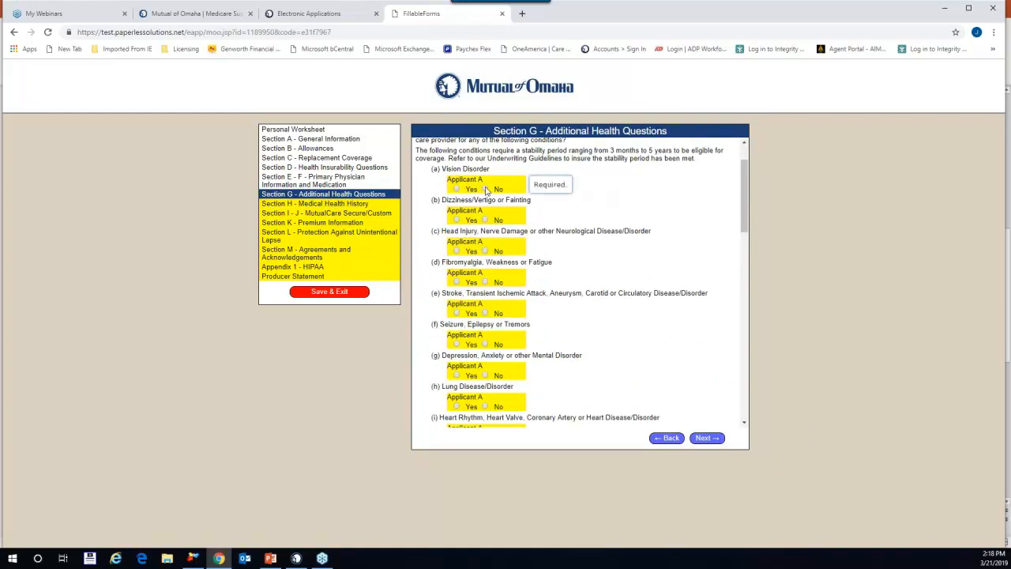
pyautogui.click(485, 189)
pyautogui.click(485, 220)
pyautogui.click(485, 252)
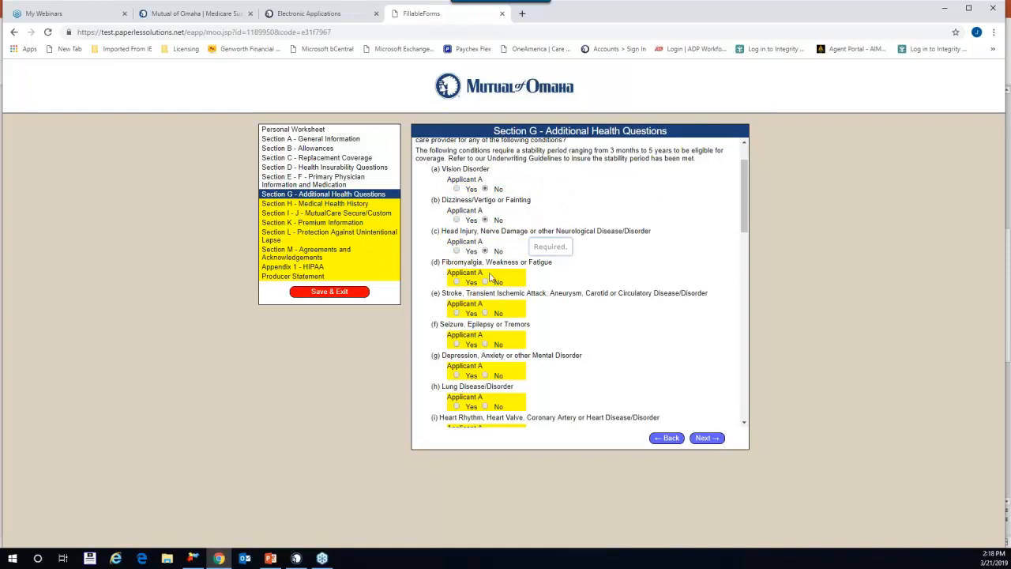
pyautogui.click(485, 282)
pyautogui.click(485, 313)
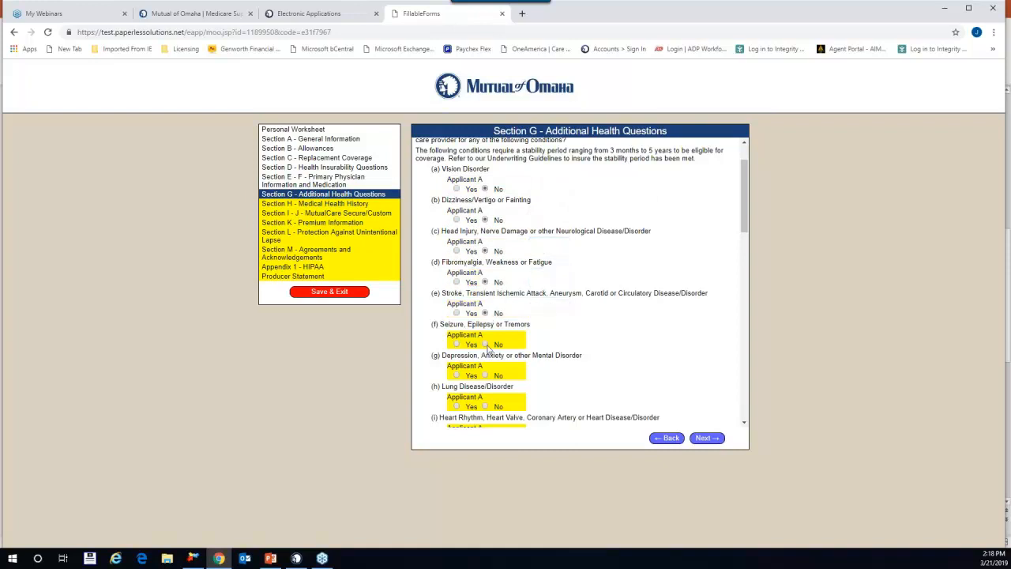
pyautogui.click(485, 345)
pyautogui.click(484, 376)
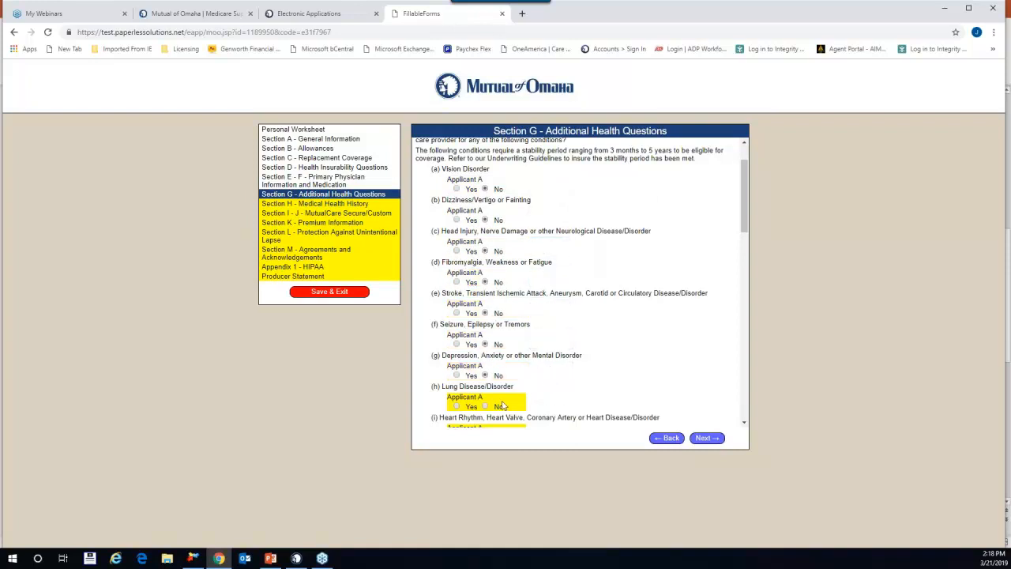
pyautogui.click(486, 406)
# Step: Answer No to the heart rhythm question and Yes to High Blood Pressure, starting its details
pyautogui.moveTo(744, 212); pyautogui.dragTo(748, 277)
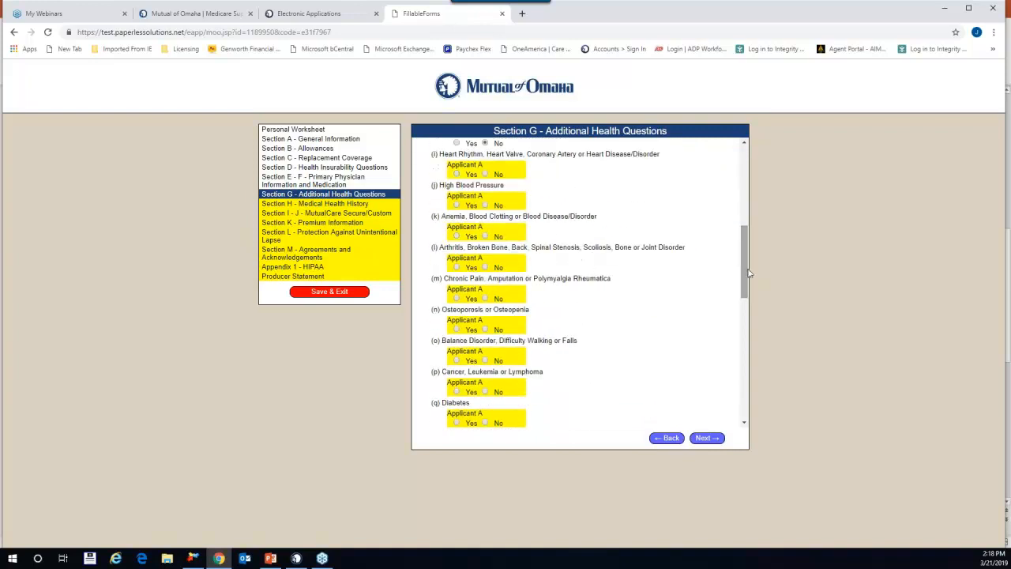
pyautogui.scroll(1, 472, 263)
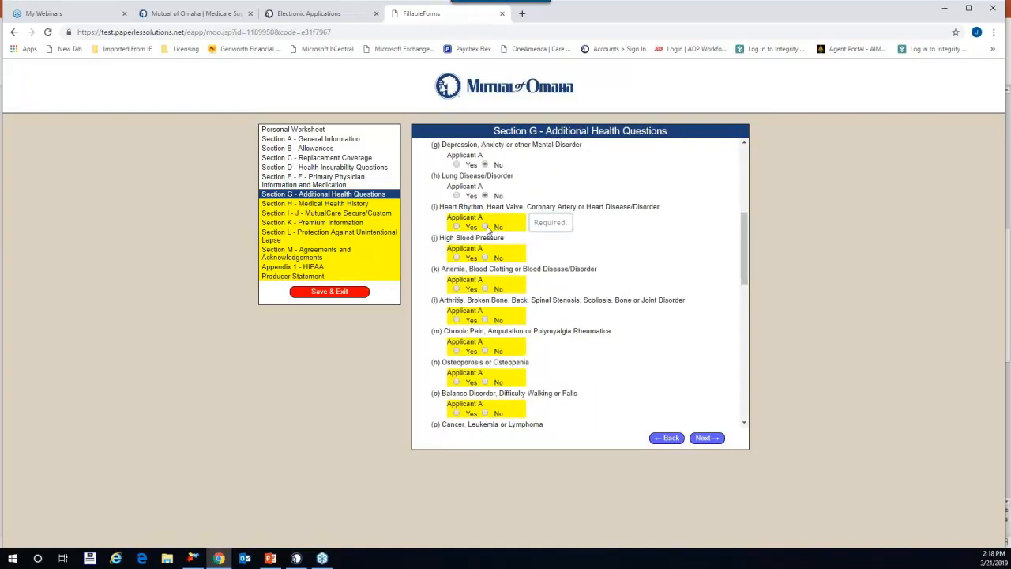
pyautogui.click(485, 227)
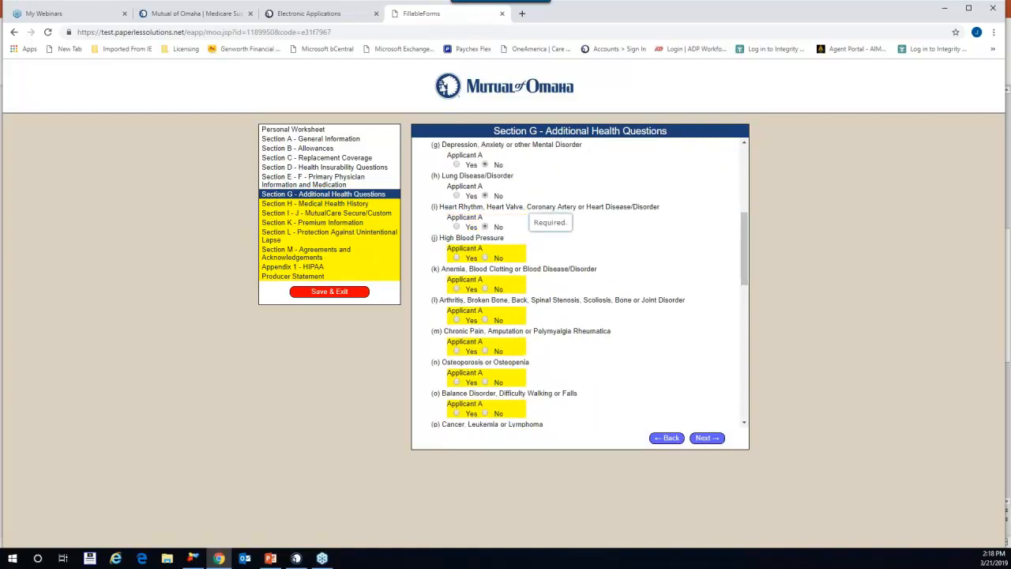
pyautogui.click(456, 257)
pyautogui.click(422, 294)
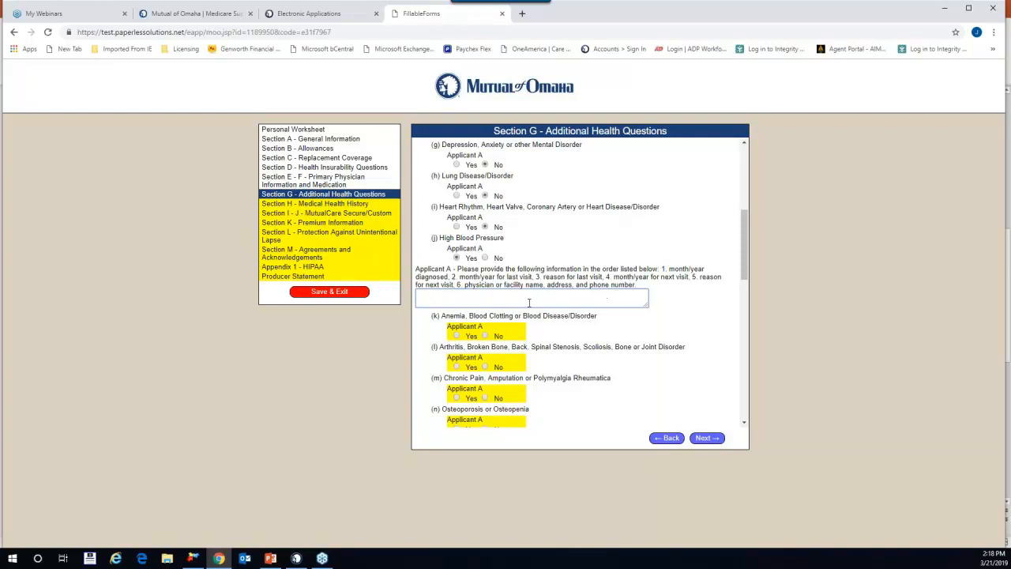
pyautogui.click(457, 258)
# Step: Switch High Blood Pressure to No and answer No from anemia through Immune System Disease
pyautogui.click(485, 258)
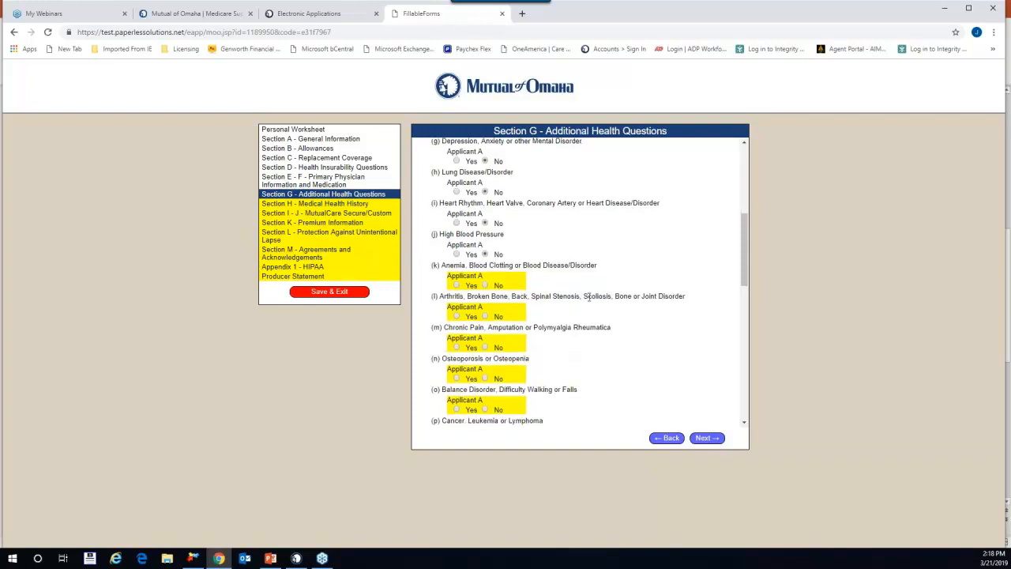
pyautogui.scroll(-2, 588, 297)
pyautogui.click(484, 183)
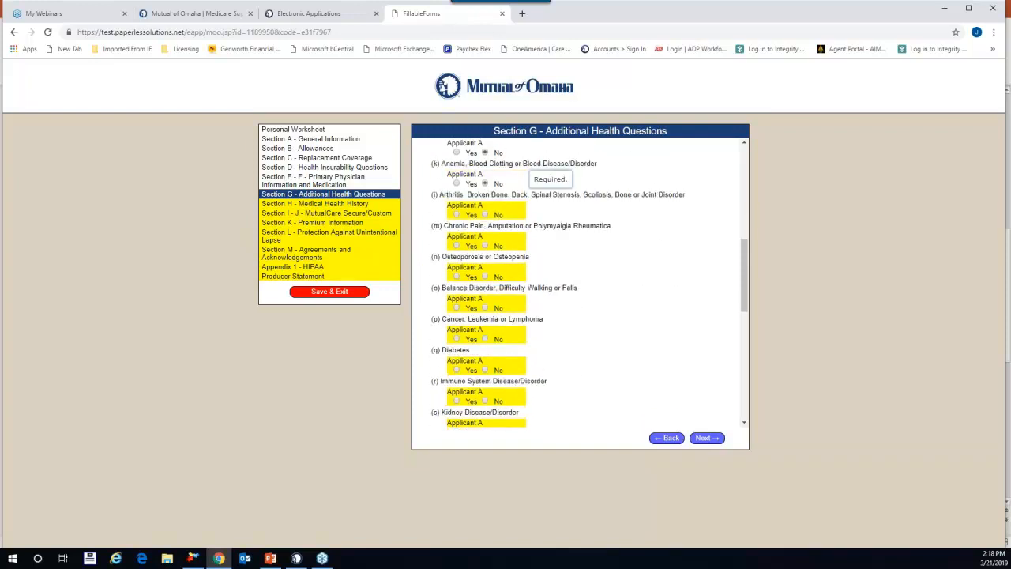
pyautogui.click(485, 214)
pyautogui.click(485, 246)
pyautogui.click(485, 277)
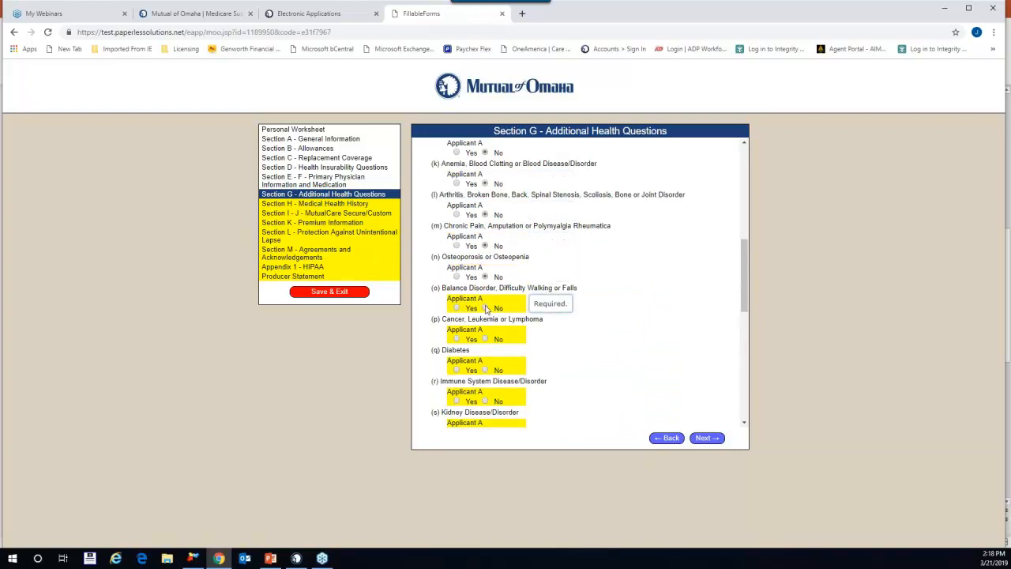
pyautogui.click(485, 308)
pyautogui.click(485, 338)
pyautogui.click(484, 370)
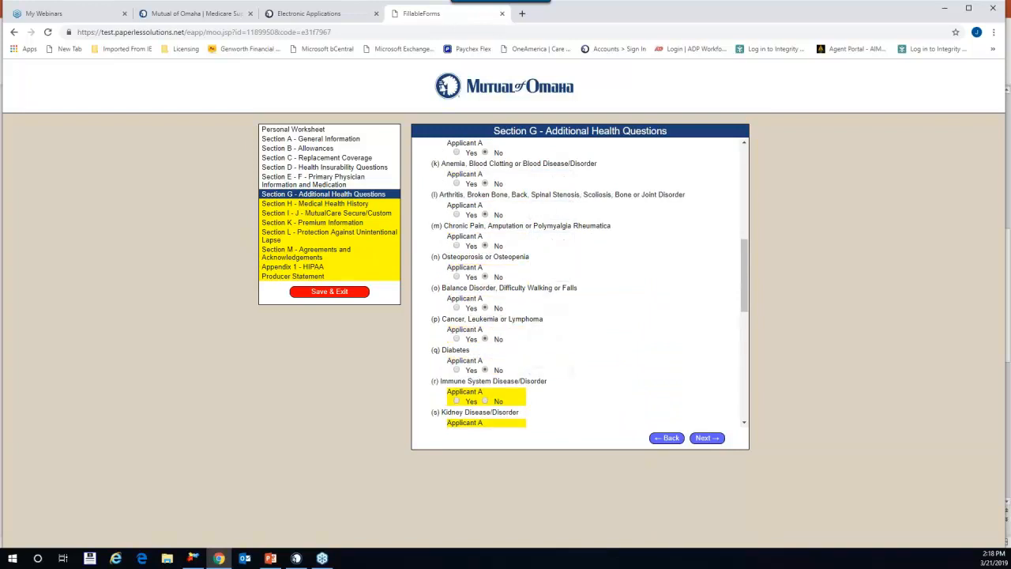
pyautogui.click(485, 401)
# Step: Answer No to Kidney Disease, Hepatitis/Liver Disease, Shingles and incontinence
pyautogui.scroll(-2, 577, 367)
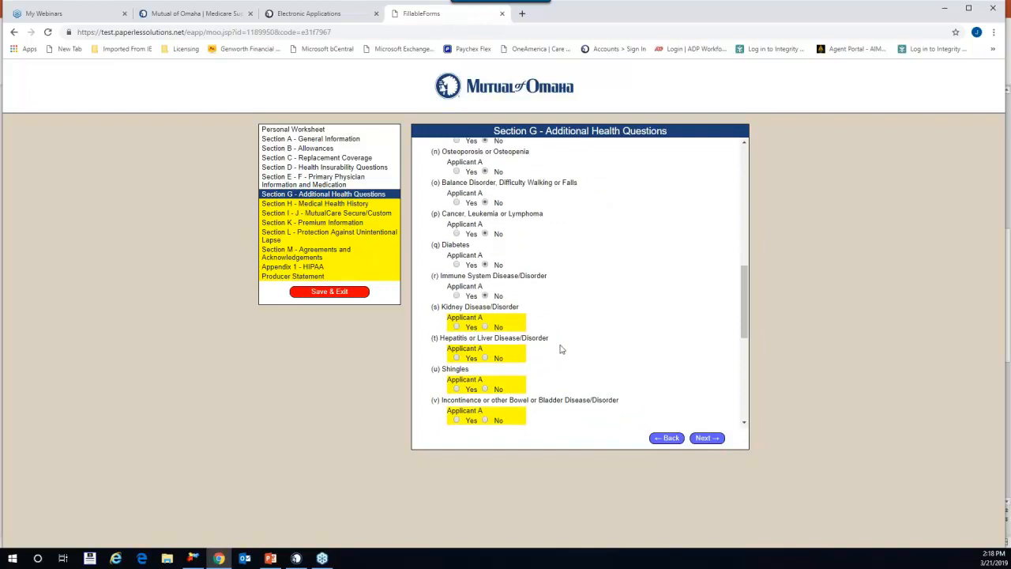
pyautogui.scroll(-2, 561, 349)
pyautogui.click(485, 221)
pyautogui.click(485, 252)
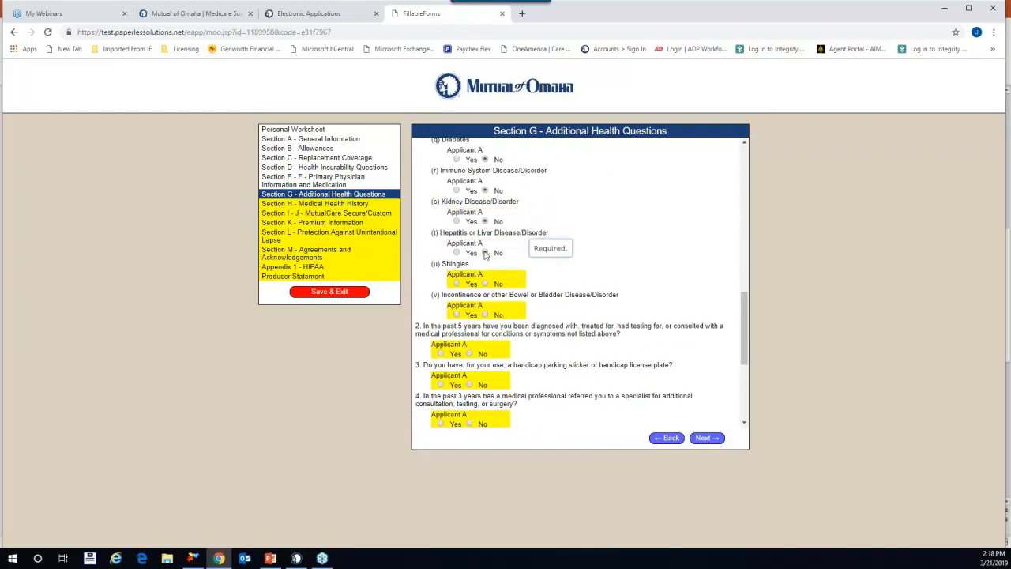
pyautogui.click(485, 284)
pyautogui.click(485, 315)
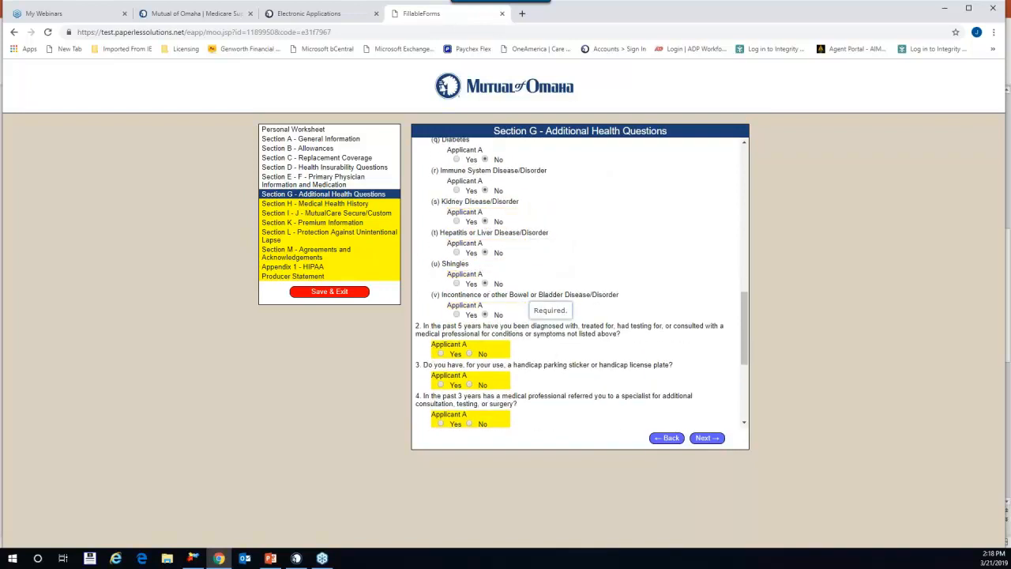
# Step: Answer No to Section G questions 2 through 7, including upcoming visits and hospital treatment
pyautogui.click(469, 353)
pyautogui.click(469, 385)
pyautogui.click(469, 424)
pyautogui.scroll(-2, 474, 423)
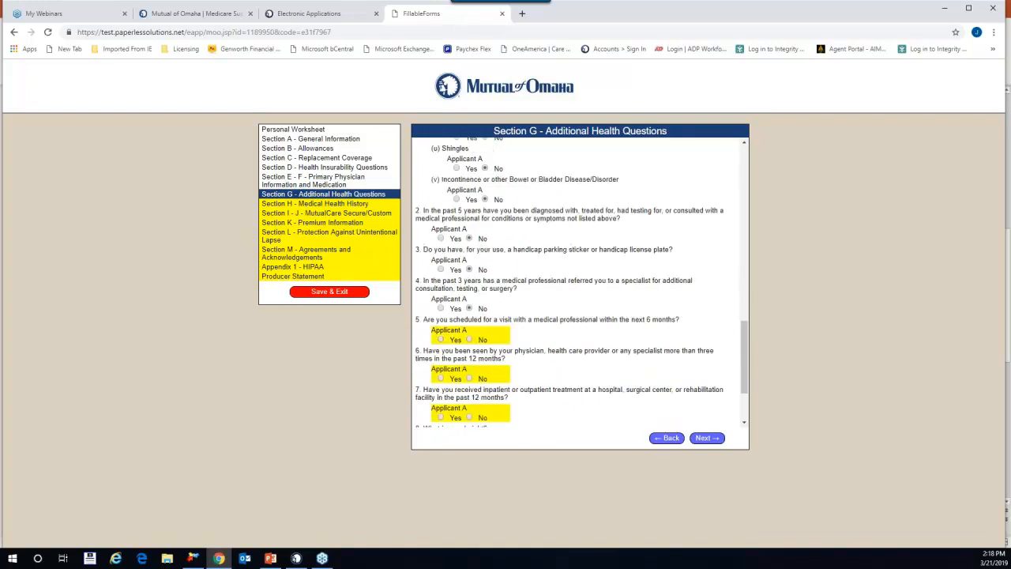
pyautogui.scroll(-2, 474, 395)
pyautogui.click(469, 244)
pyautogui.click(469, 283)
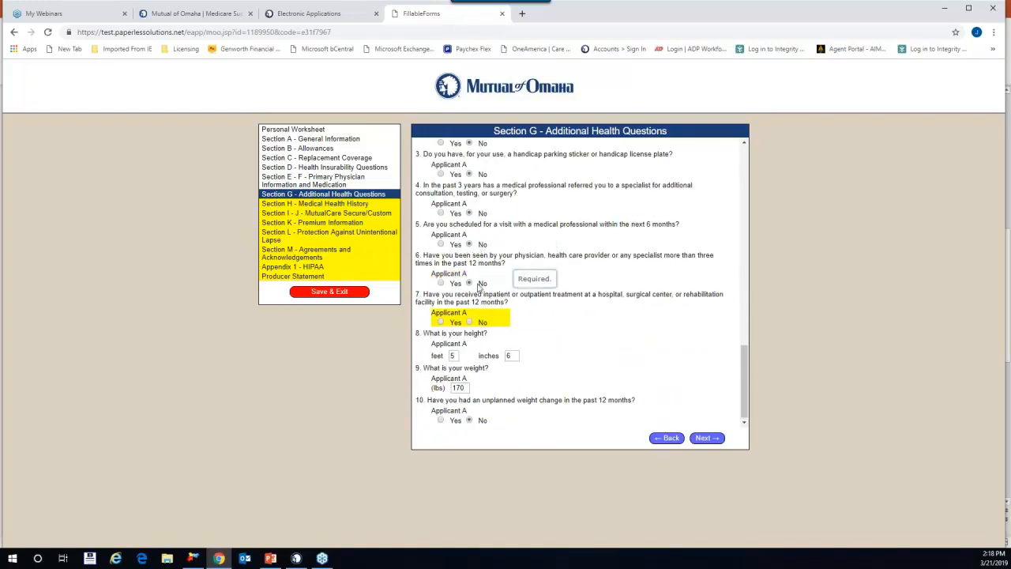
pyautogui.click(471, 323)
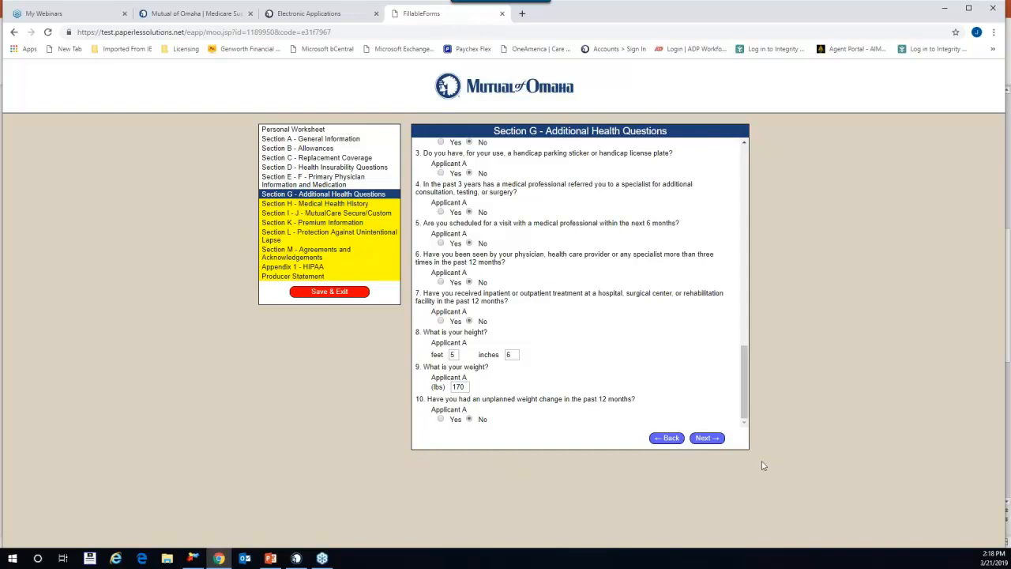
# Step: Open Section H and answer No to question 1 on family dementia and question 2 on hospitalization
pyautogui.click(707, 438)
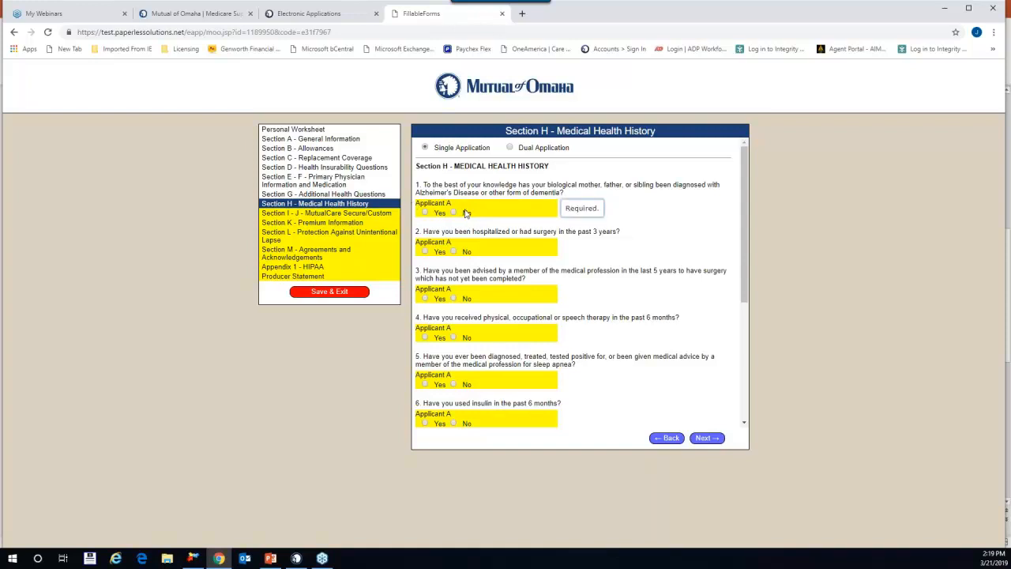
pyautogui.click(426, 213)
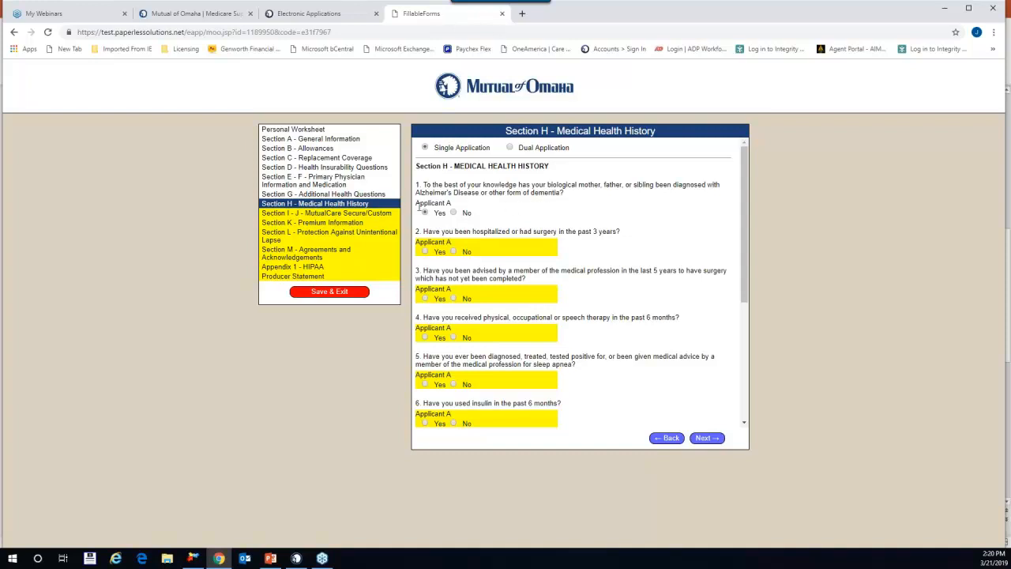
pyautogui.click(460, 212)
pyautogui.scroll(-1, 628, 263)
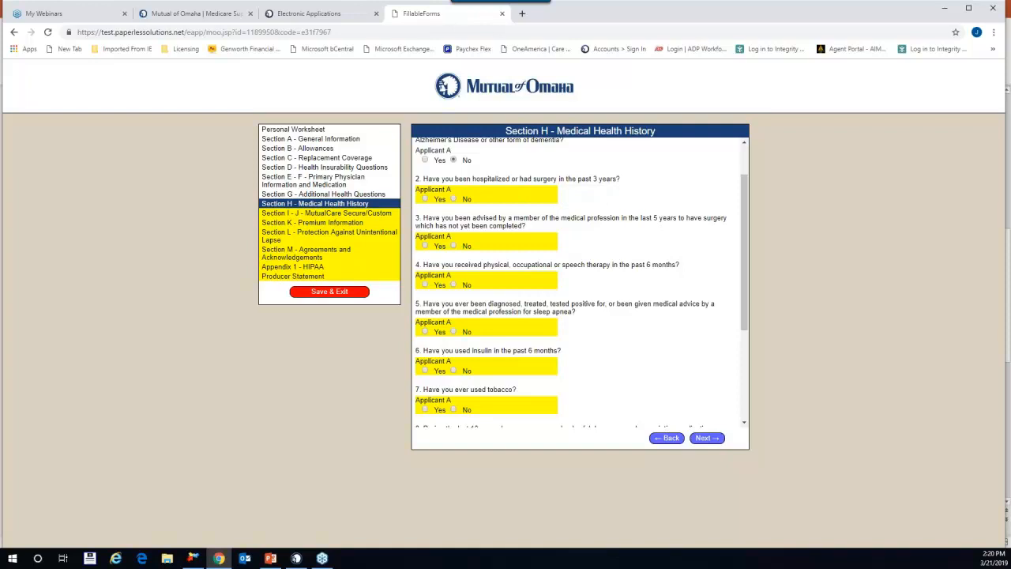
pyautogui.click(425, 199)
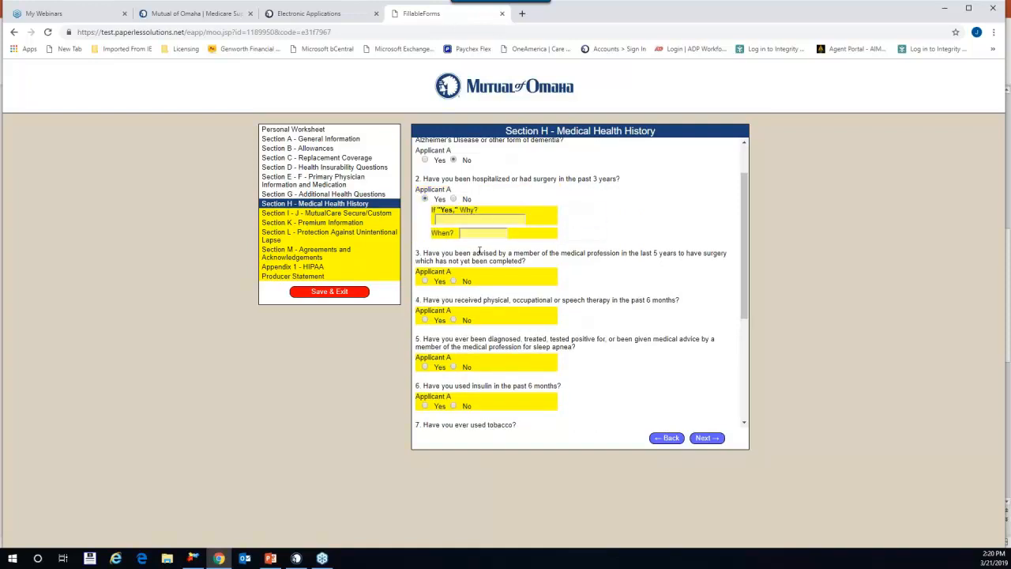
pyautogui.click(453, 199)
# Step: Answer No to questions 3–8: pending surgery, therapy, sleep apnea, insulin, tobacco and drug use
pyautogui.scroll(-1, 616, 276)
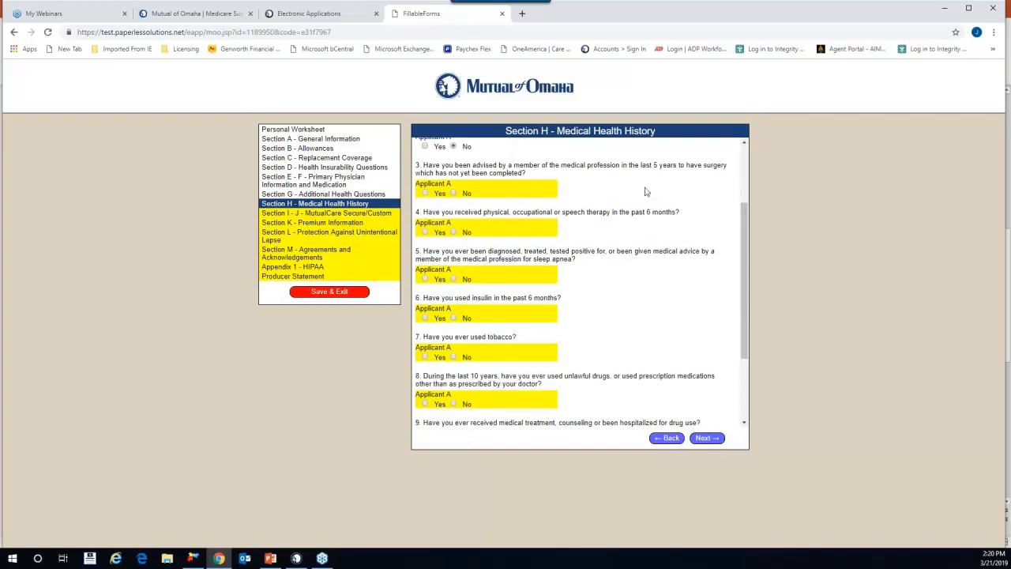
pyautogui.click(454, 193)
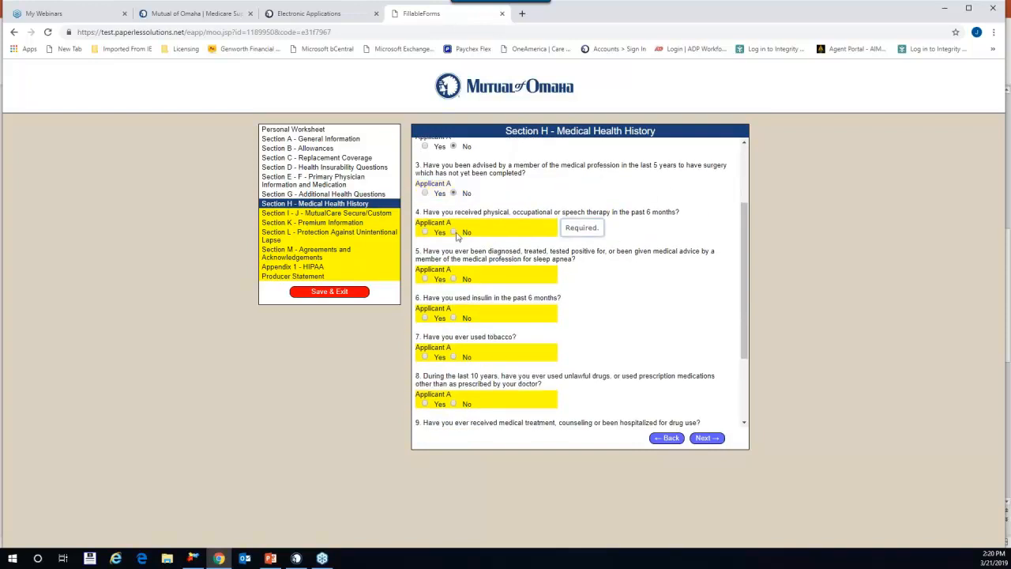
pyautogui.click(453, 232)
pyautogui.click(453, 279)
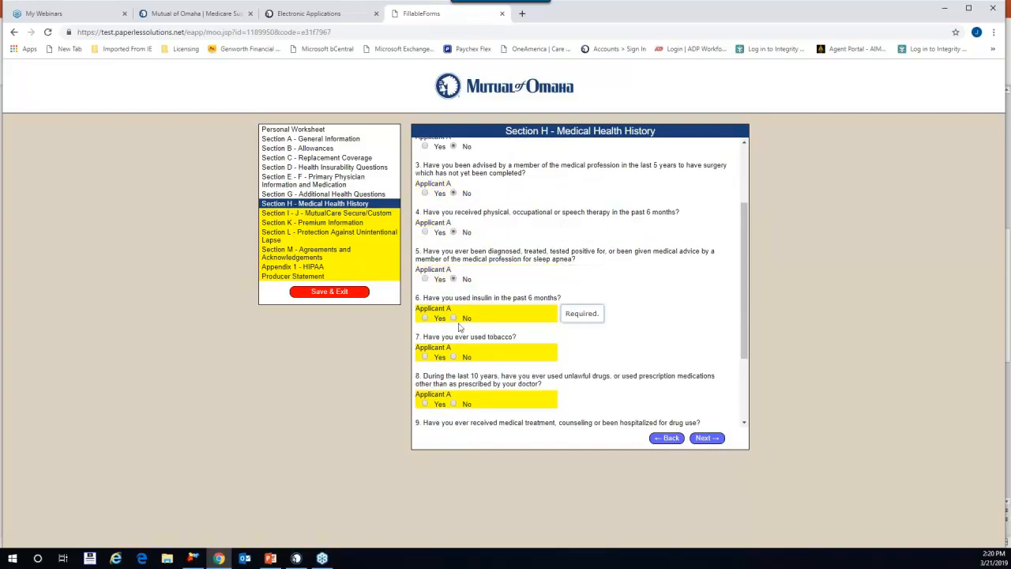
pyautogui.click(453, 318)
pyautogui.click(453, 356)
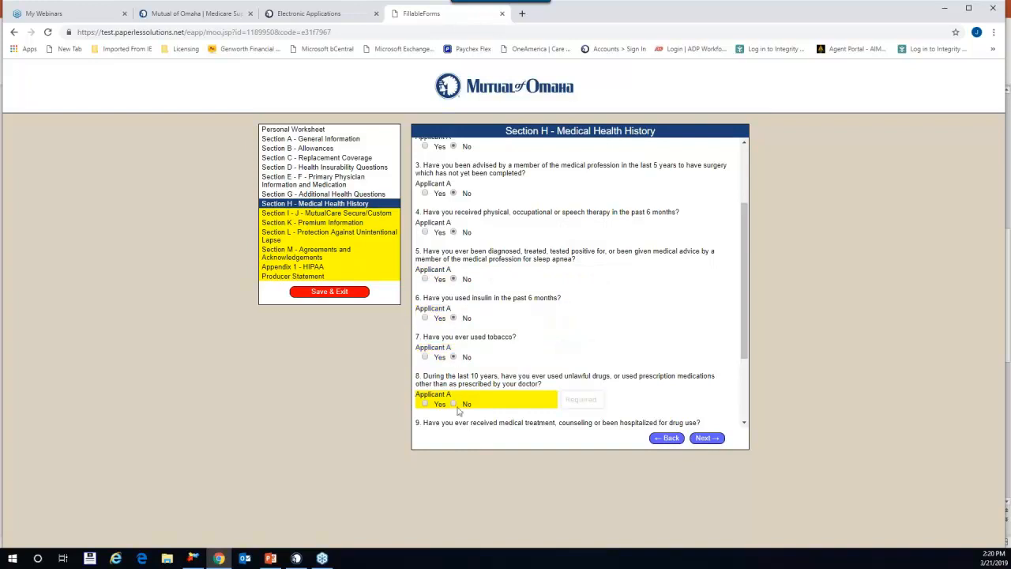
pyautogui.click(453, 403)
# Step: Answer No to questions 9–11 on drug treatment and alcohol, then continue to Section I–J
pyautogui.scroll(-3, 458, 407)
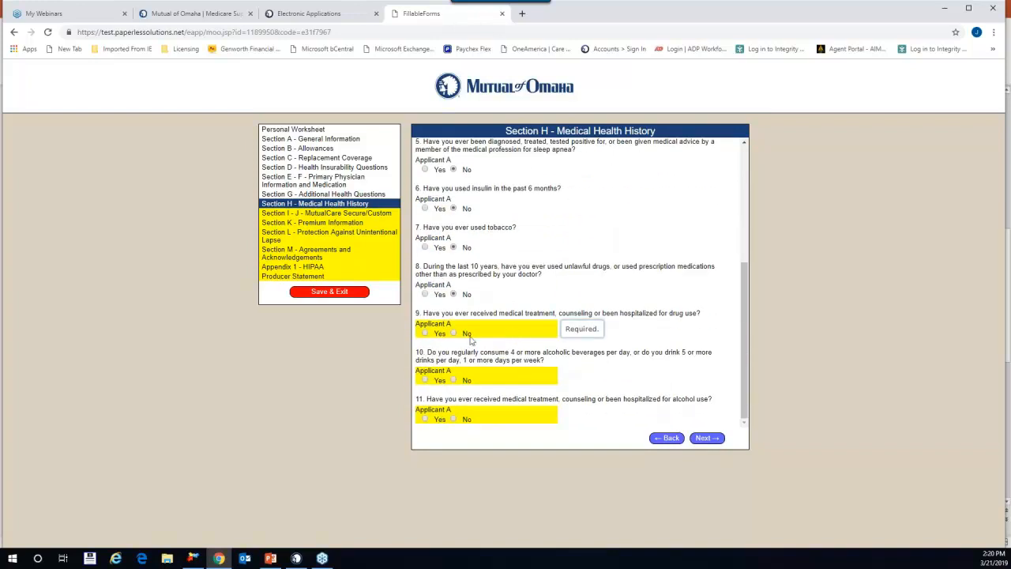
pyautogui.click(466, 333)
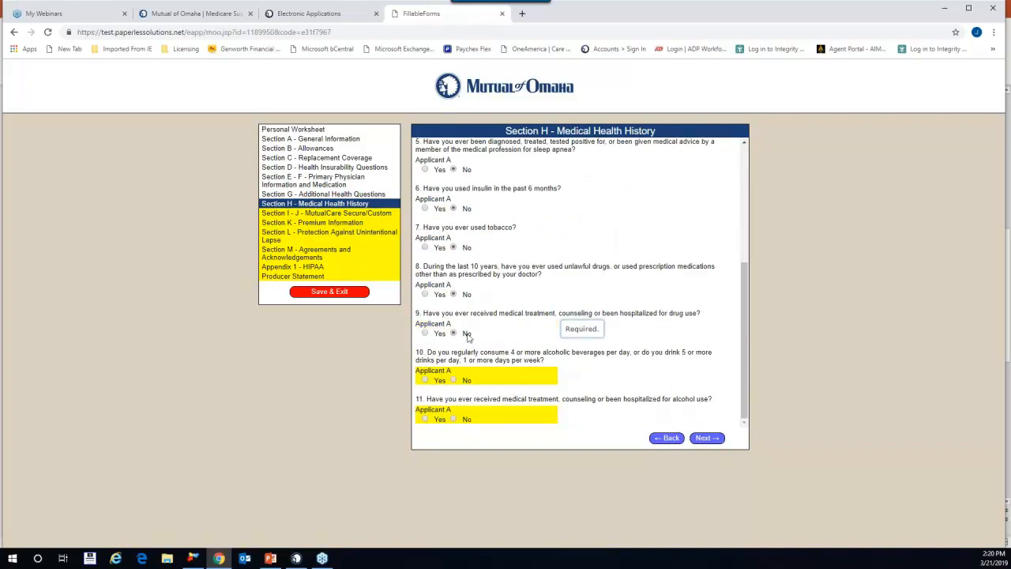
pyautogui.click(453, 380)
pyautogui.click(453, 418)
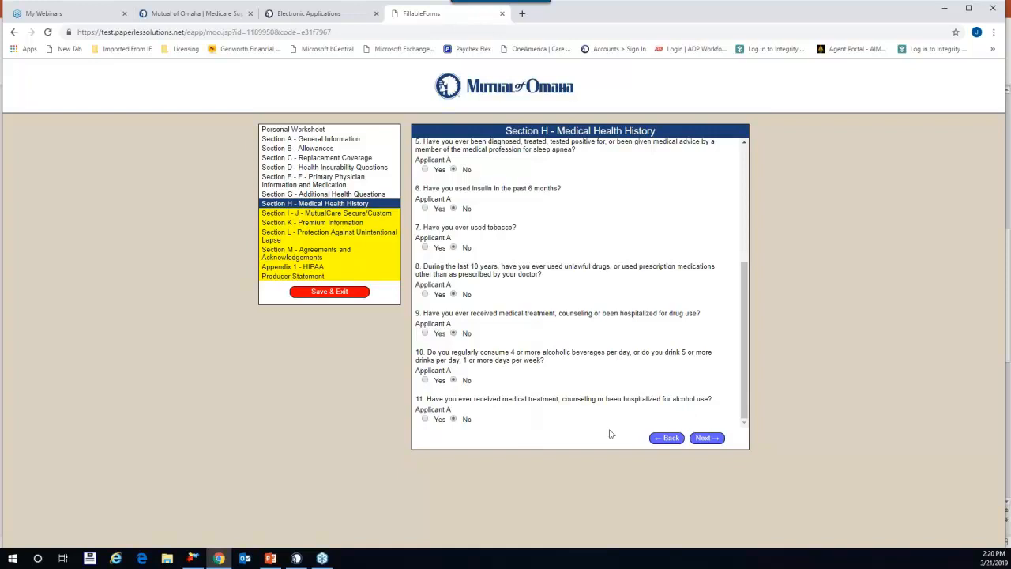
pyautogui.click(720, 439)
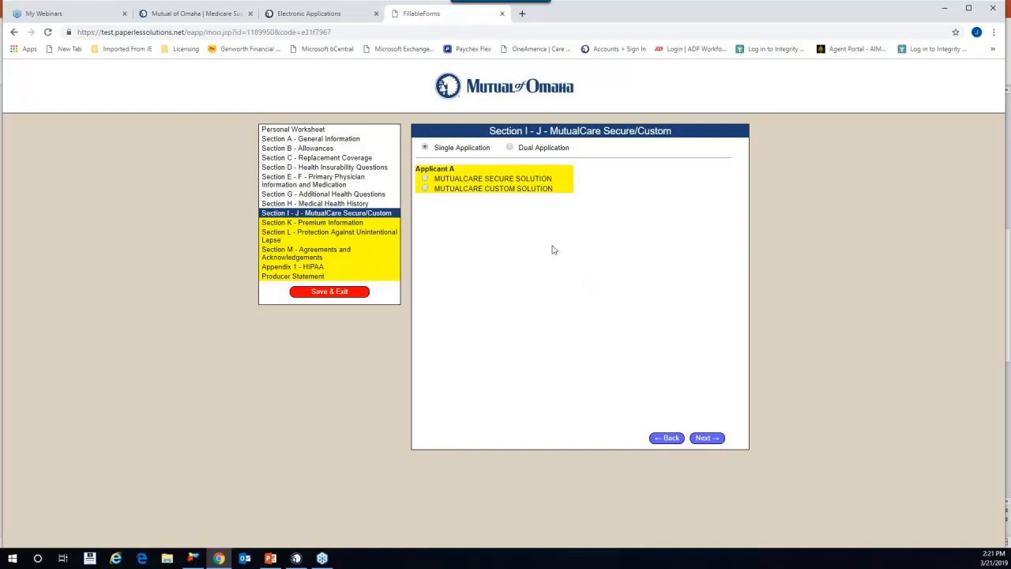
# Step: Select MutualCare Custom Solution for Applicant A and review the revealed Section J benefit fields
pyautogui.click(425, 189)
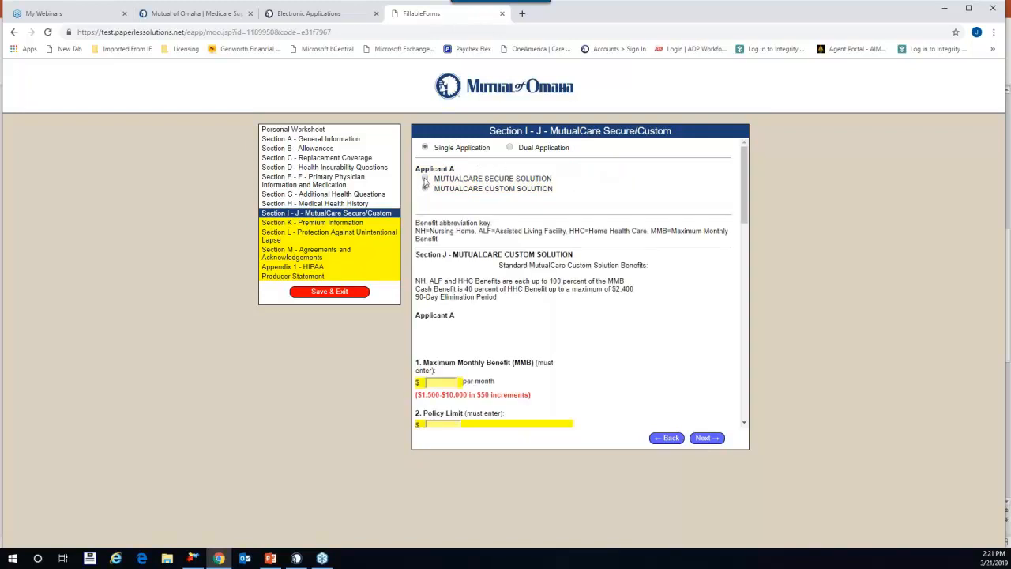
pyautogui.scroll(-1, 610, 279)
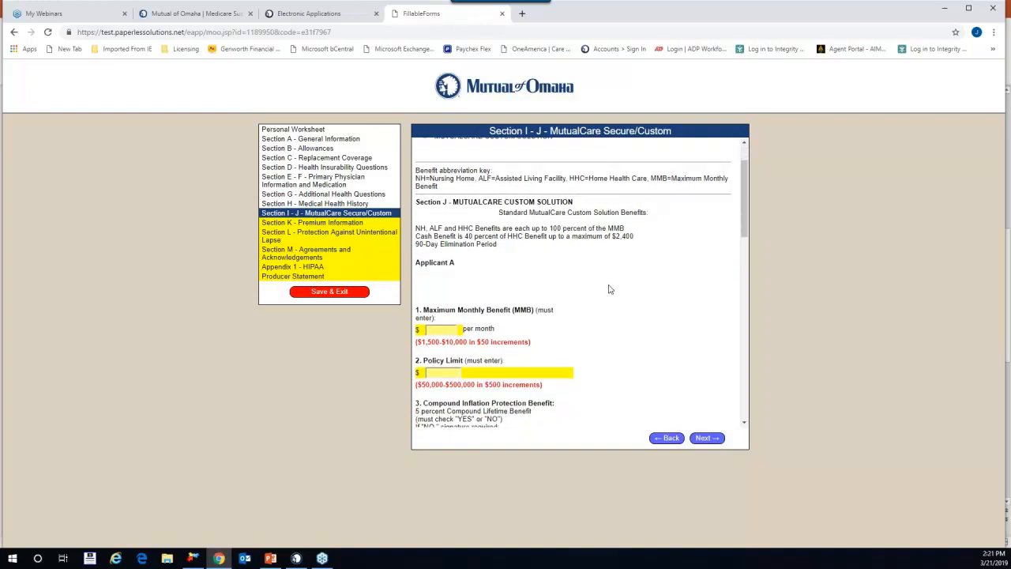
pyautogui.scroll(-1, 610, 290)
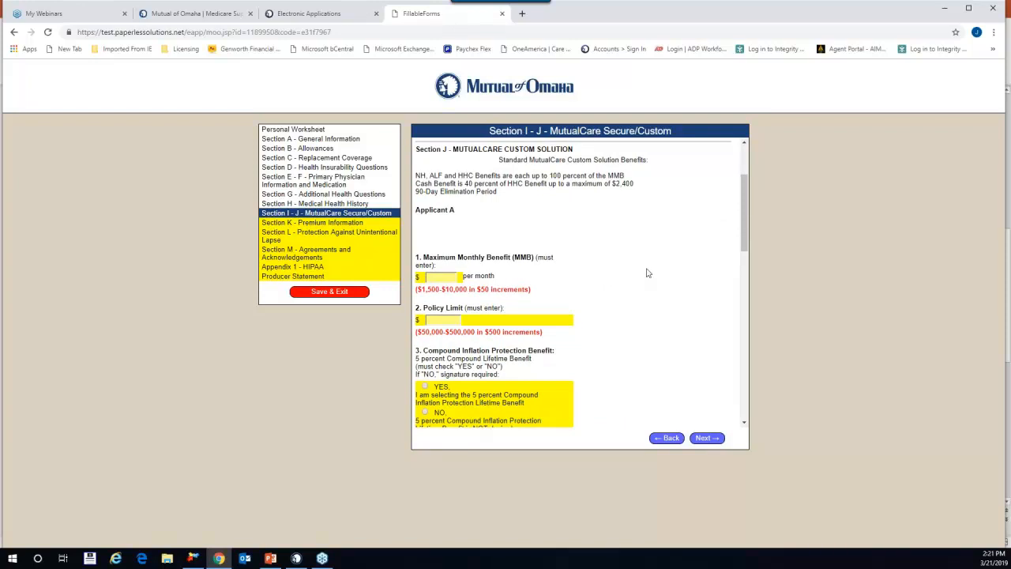
pyautogui.scroll(-1, 648, 273)
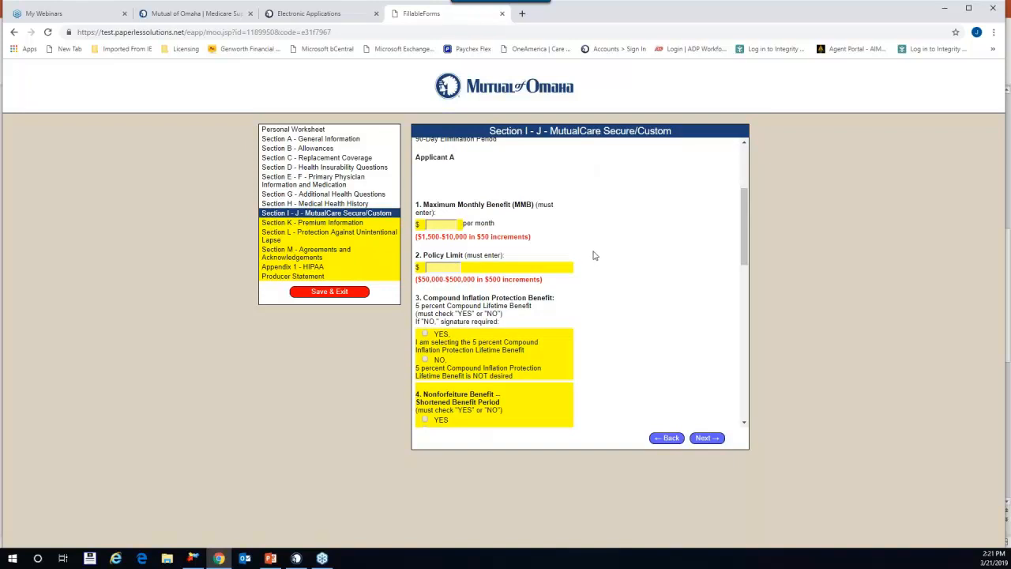
pyautogui.scroll(1, 564, 349)
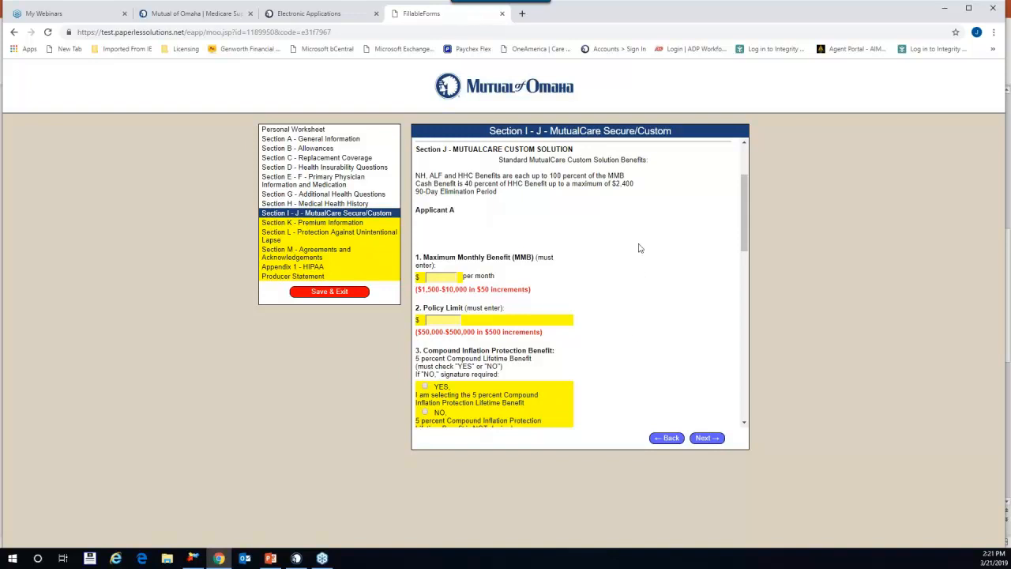
pyautogui.scroll(-2, 645, 248)
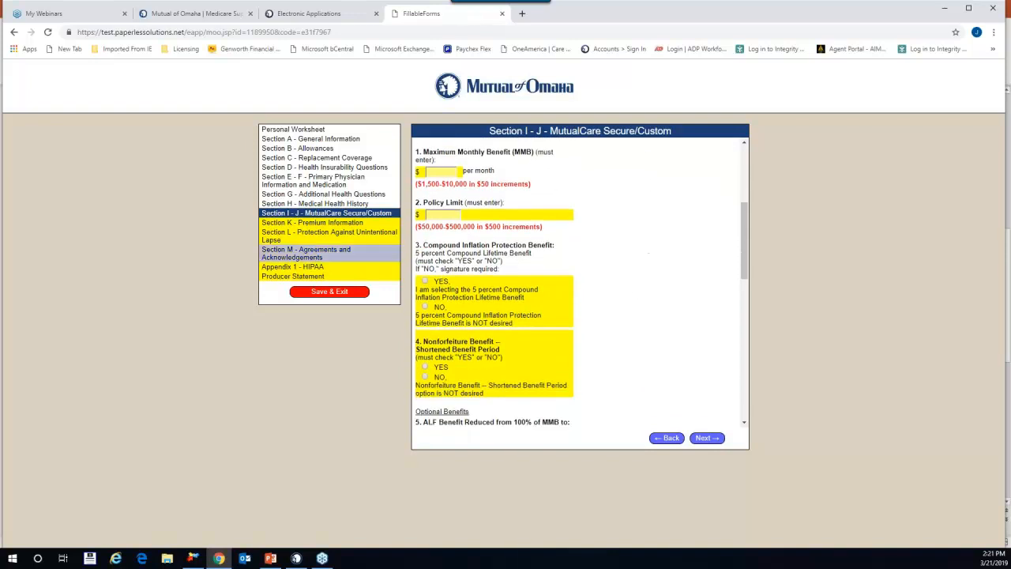
# Step: Enter a 5,000 Maximum Monthly Benefit and correct the Policy Limit from 50,000 to 200,000
pyautogui.click(436, 172)
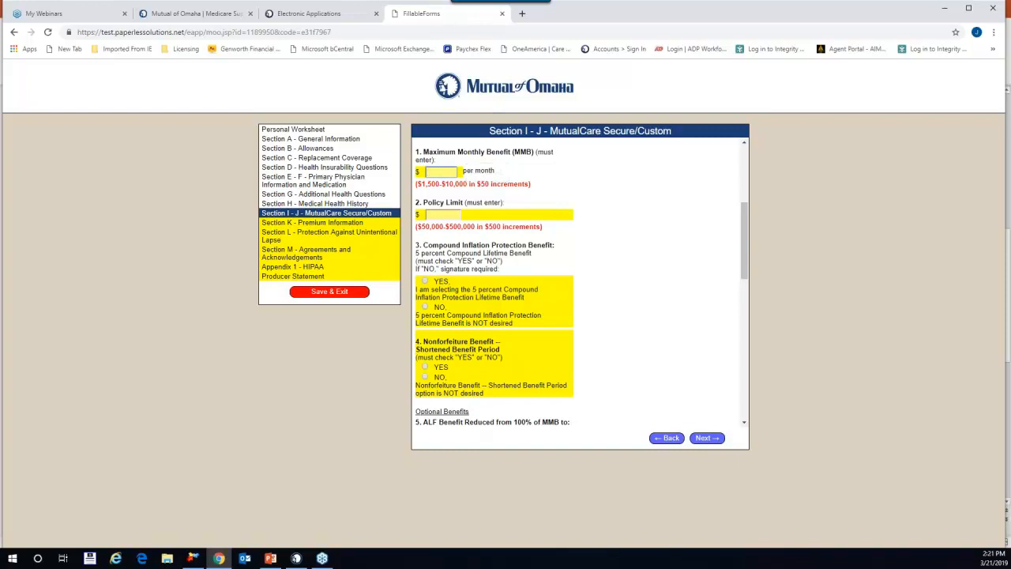
pyautogui.write('5000')
pyautogui.click(426, 214)
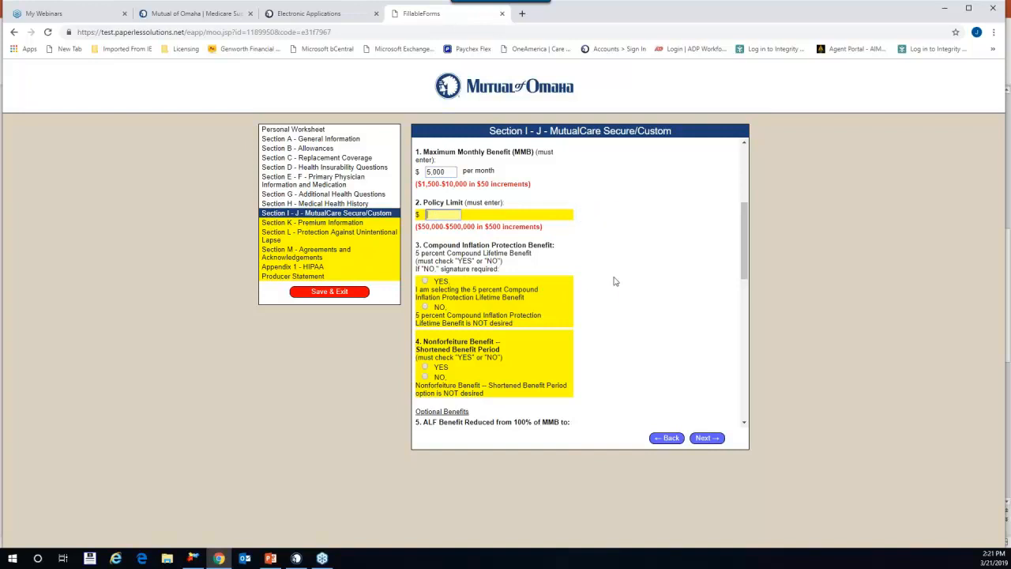
pyautogui.write('20000')
pyautogui.press('Tab')
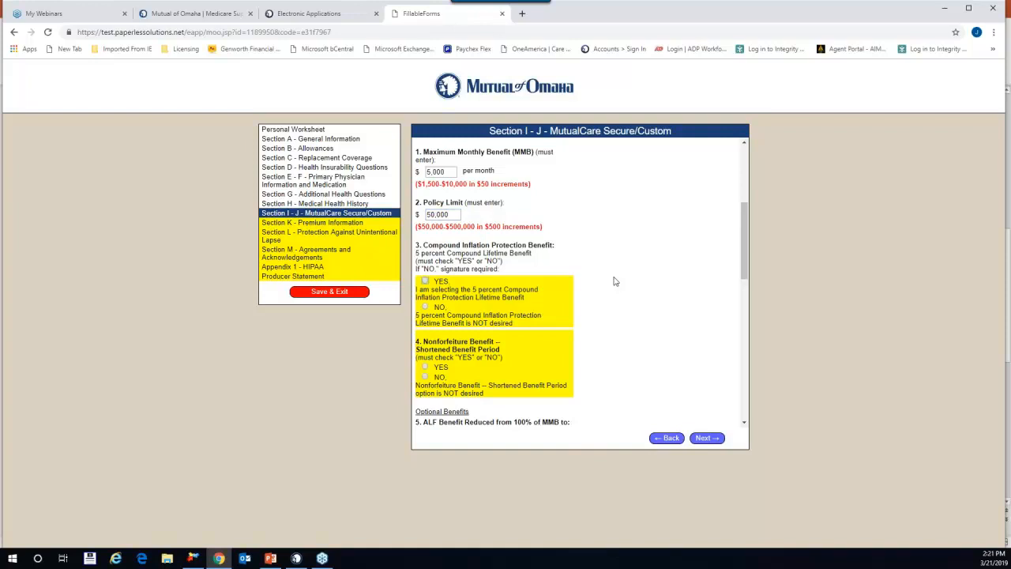
pyautogui.click(458, 215)
pyautogui.hotkey('ctrl', 'a')
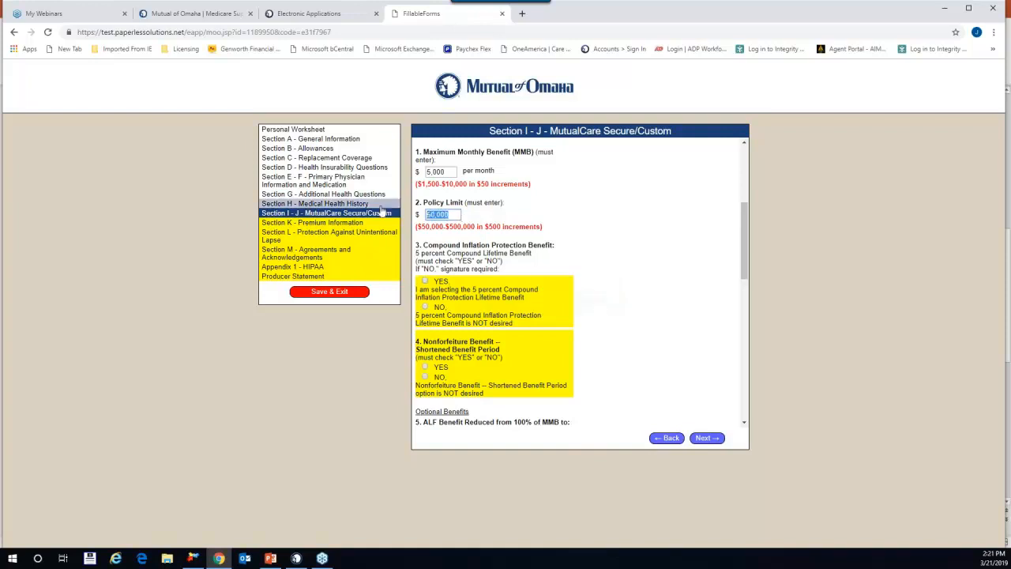
pyautogui.write('200,000')
pyautogui.press('Tab')
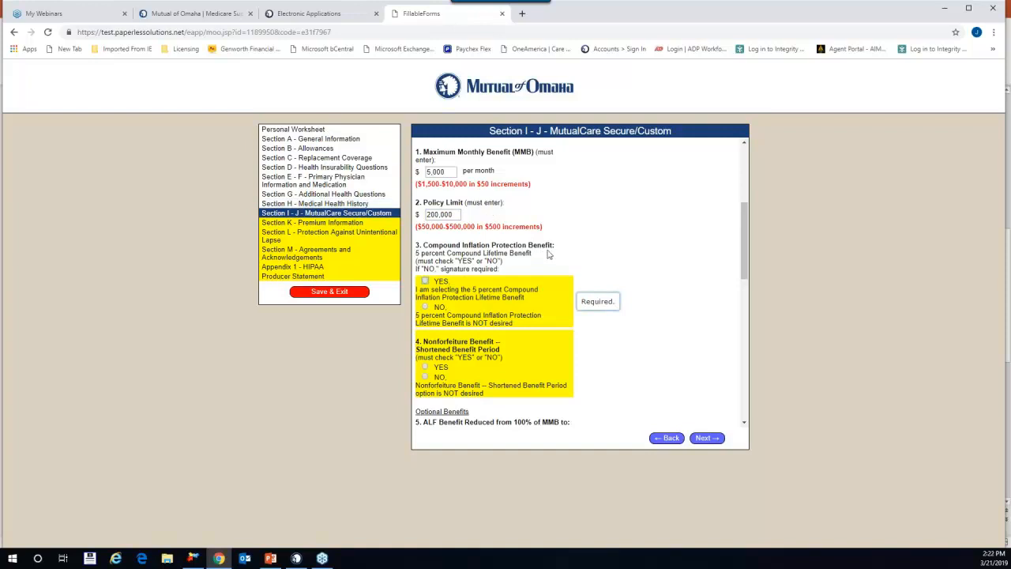
pyautogui.scroll(-1, 548, 252)
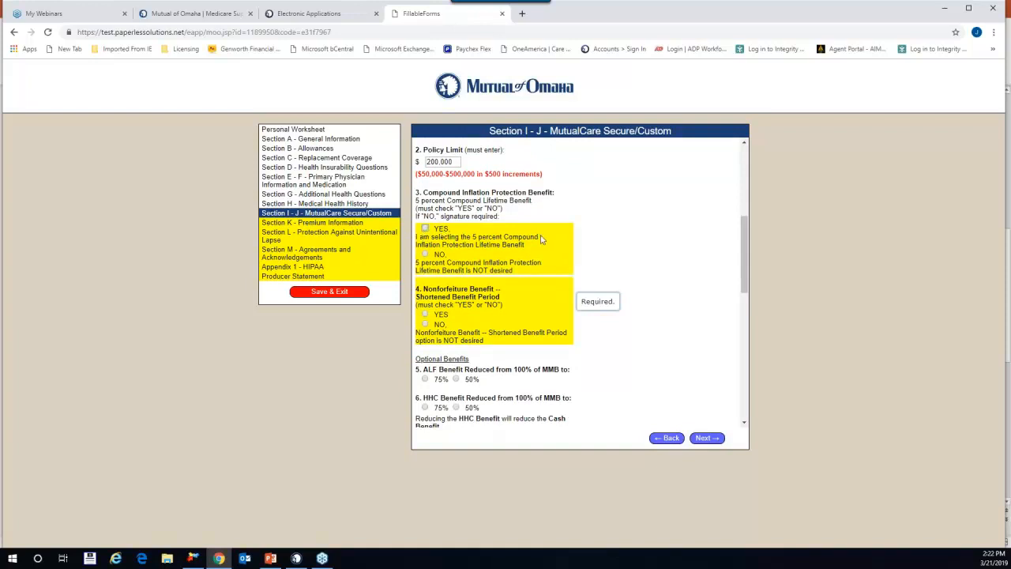
# Step: Decline 5% compound inflation protection and pick 3% as the alternate inflation option
pyautogui.click(426, 255)
pyautogui.scroll(-1, 483, 304)
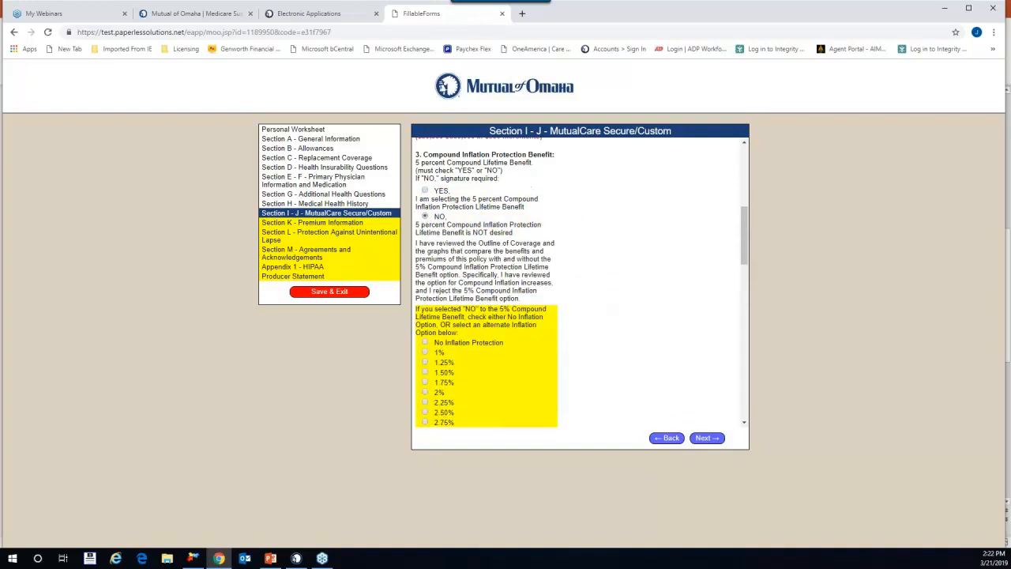
pyautogui.scroll(-3, 483, 279)
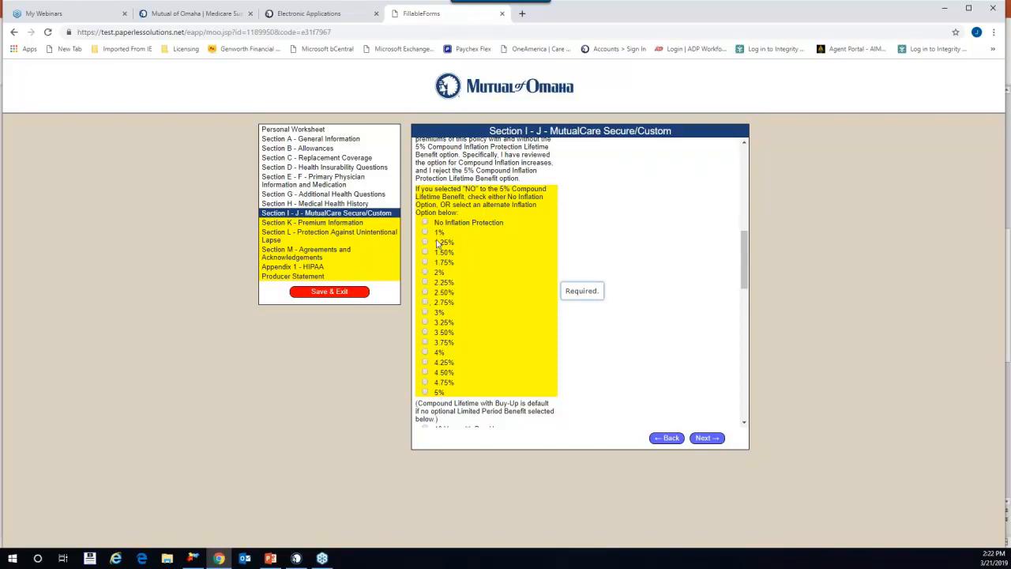
pyautogui.click(425, 313)
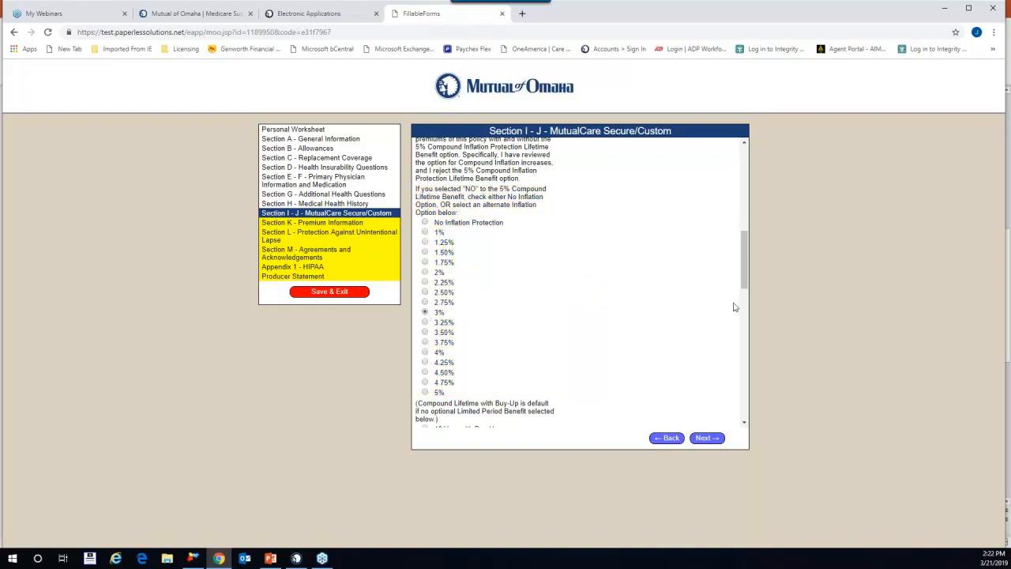
pyautogui.scroll(-2, 556, 325)
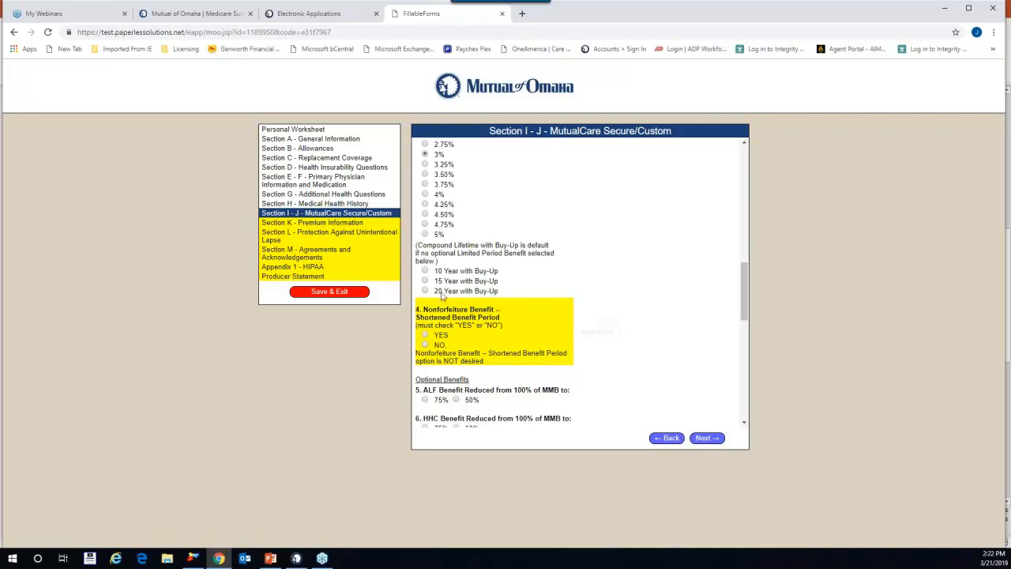
pyautogui.scroll(-1, 635, 312)
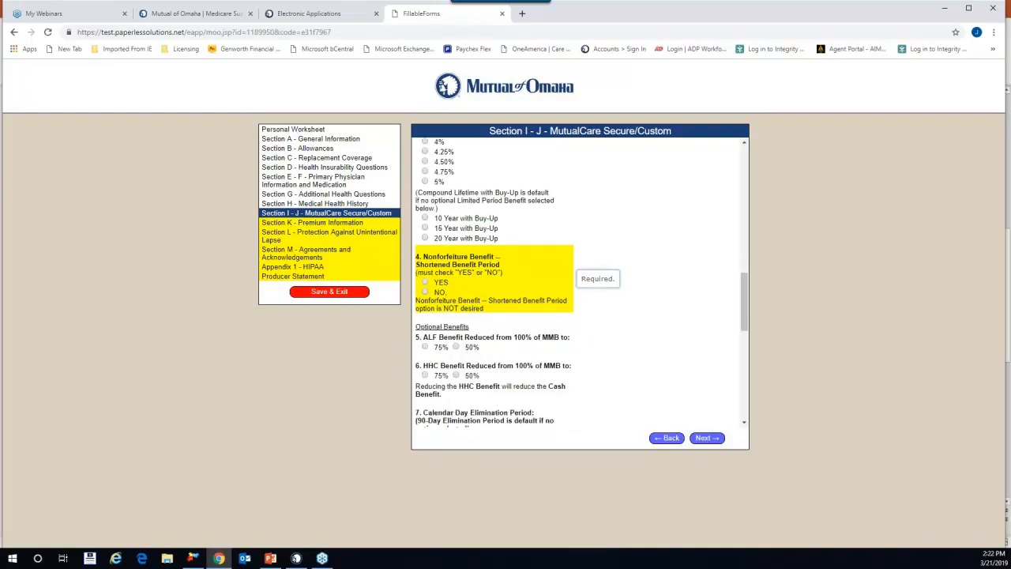
# Step: Decline the Nonforfeiture shortened benefit period option
pyautogui.click(425, 293)
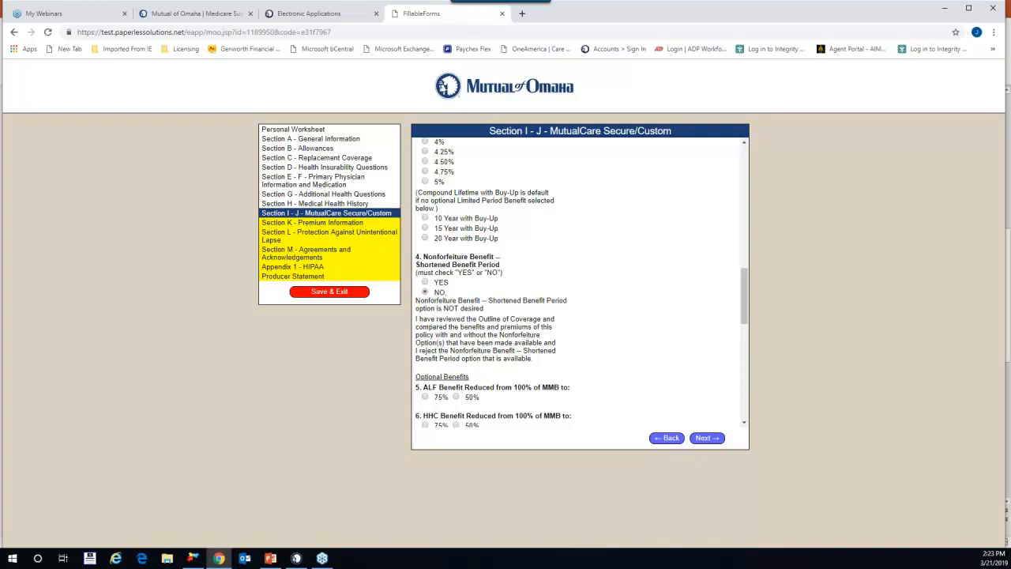
pyautogui.scroll(-3, 515, 326)
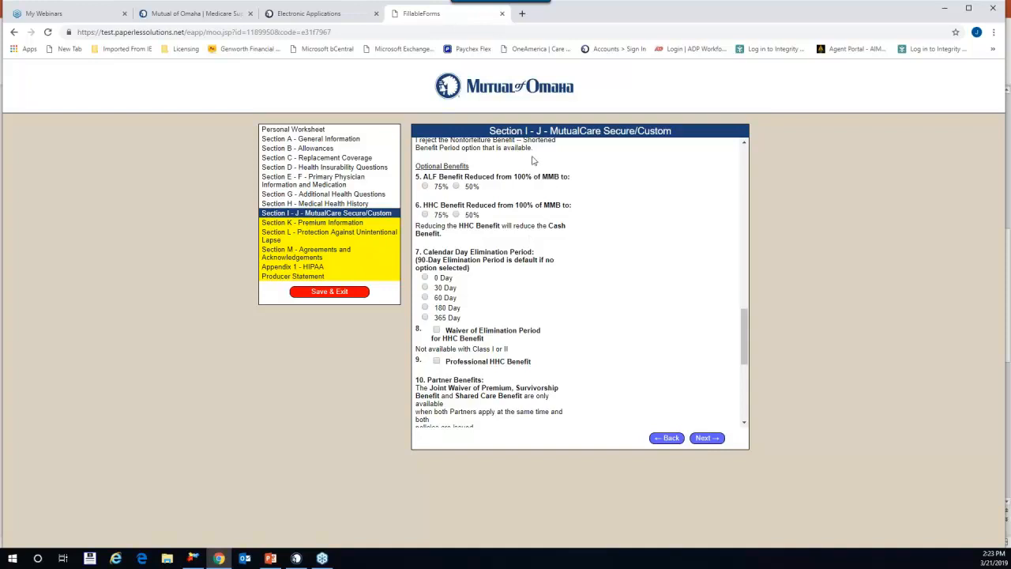
pyautogui.scroll(-3, 587, 228)
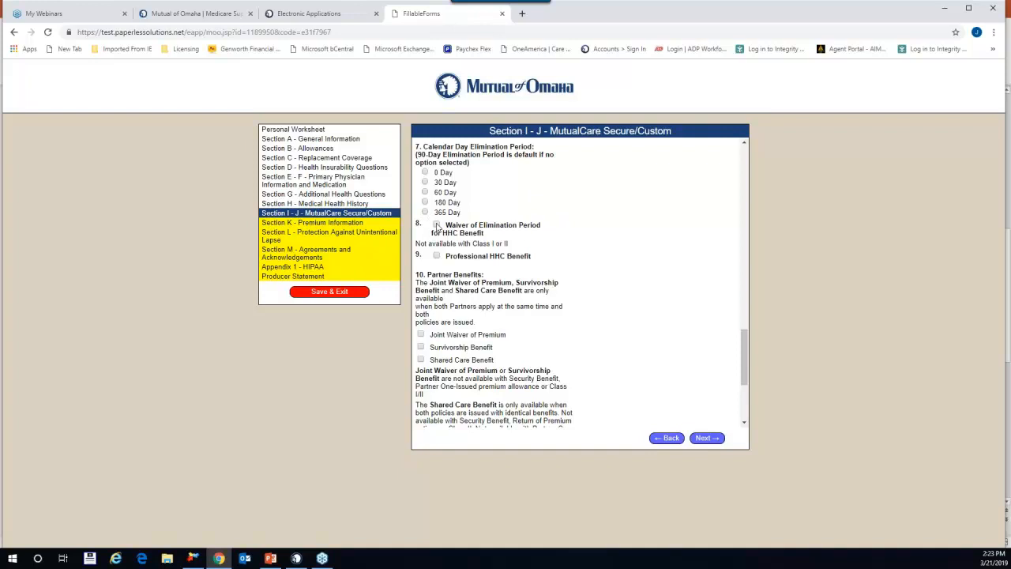
# Step: Add Waiver of Elimination Period for HHC and Professional HHC Benefit, then advance to Section K
pyautogui.click(437, 225)
pyautogui.scroll(-1, 583, 267)
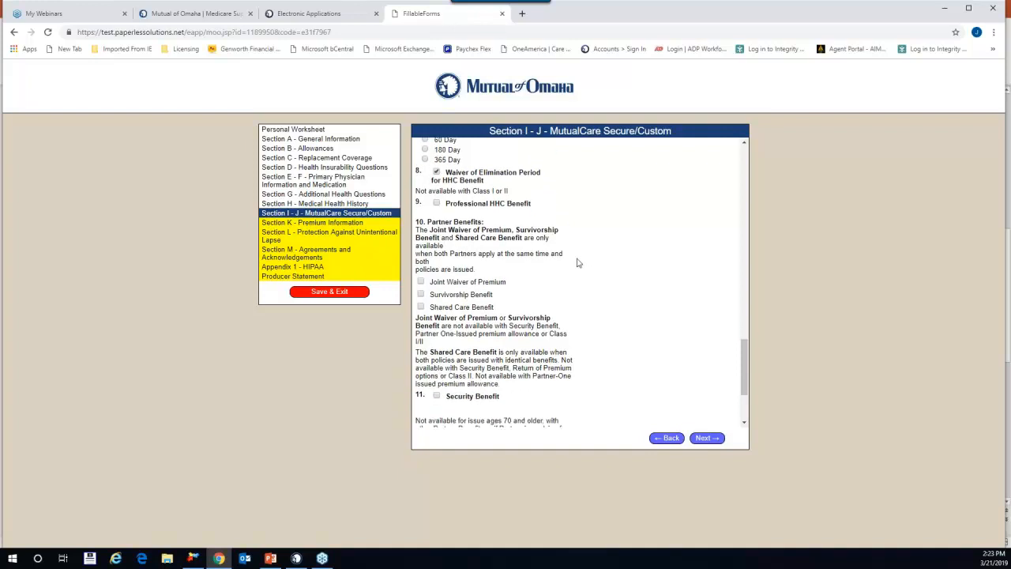
pyautogui.click(436, 204)
pyautogui.scroll(-2, 642, 268)
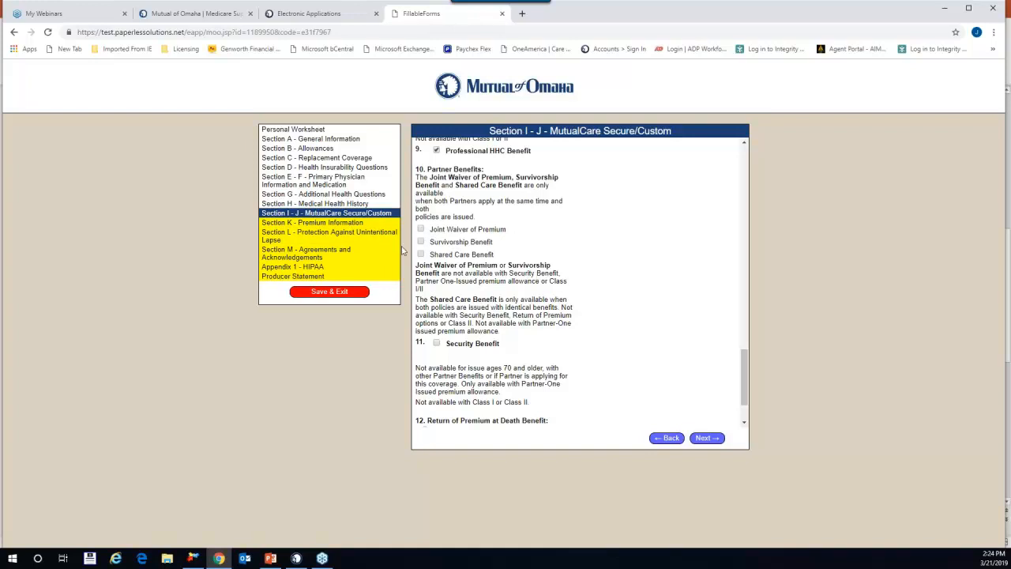
pyautogui.scroll(-2, 666, 316)
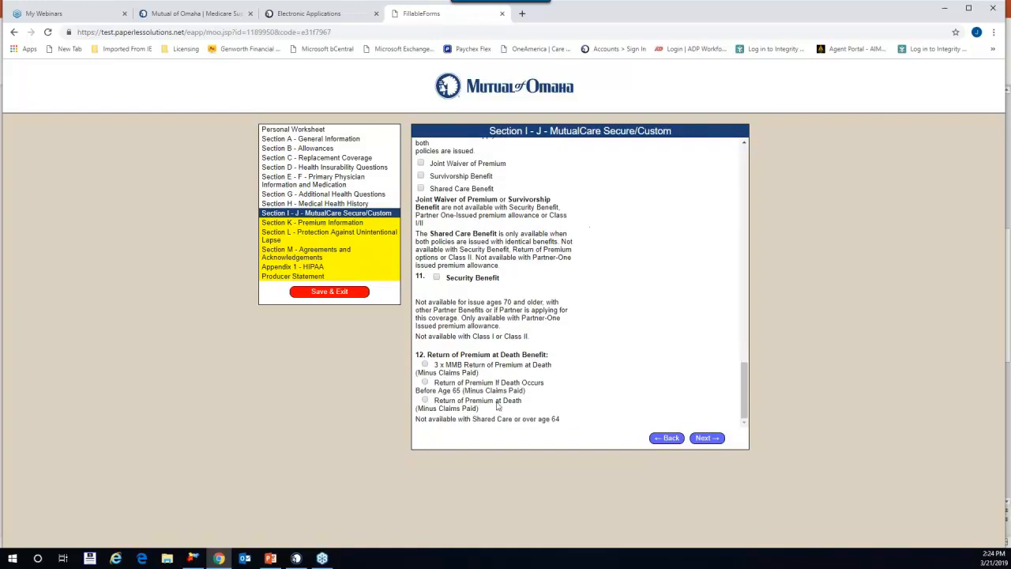
pyautogui.click(707, 438)
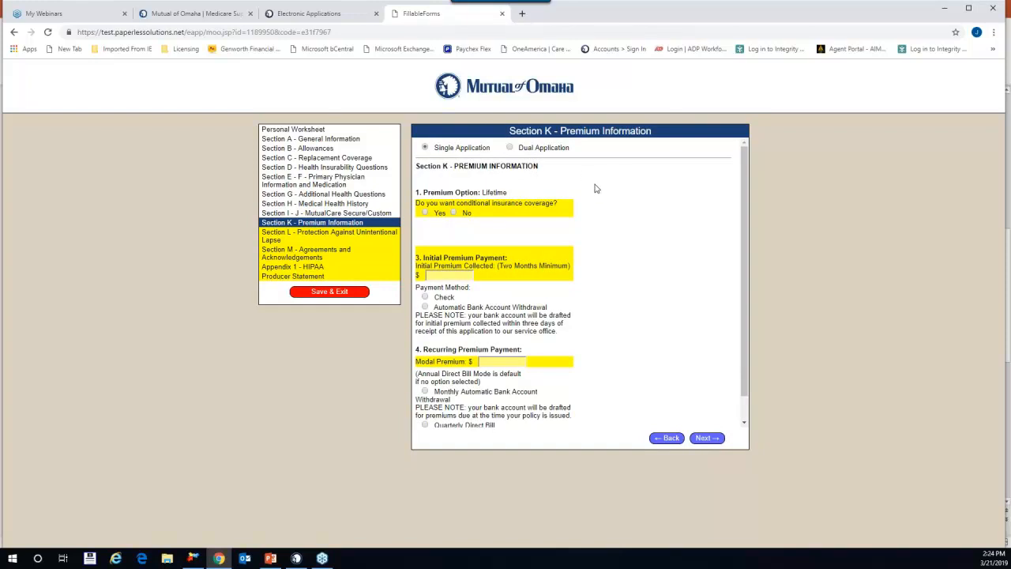
# Step: Answer No to conditional coverage, make coverage effective when issued, and enter $0 initial premium
pyautogui.scroll(-1, 595, 188)
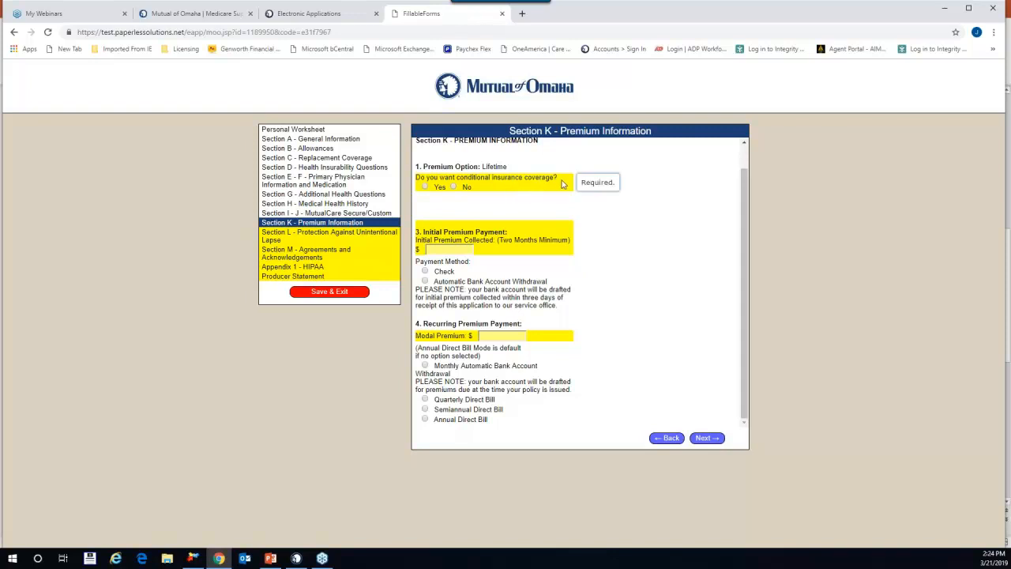
pyautogui.click(425, 188)
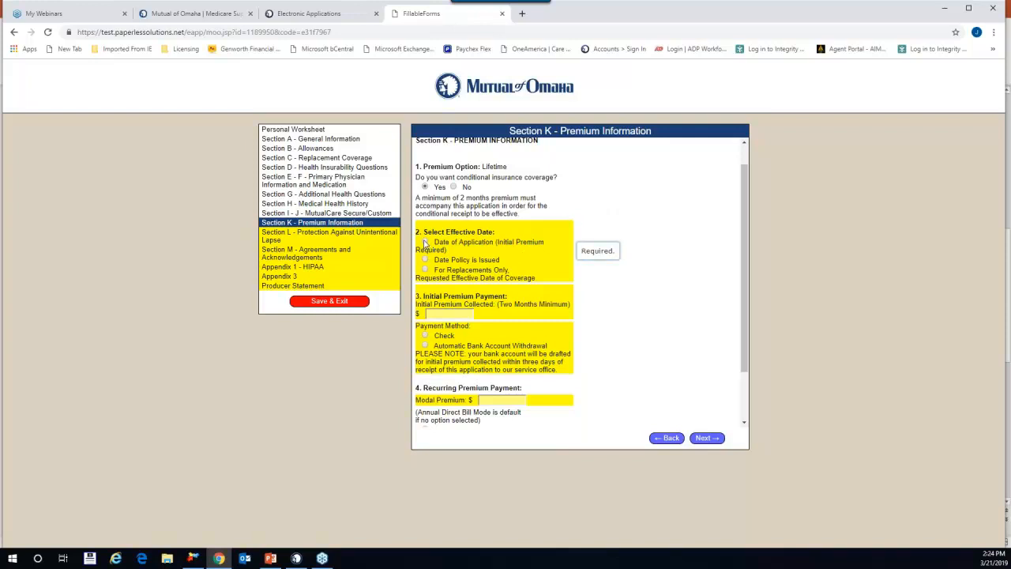
pyautogui.click(425, 243)
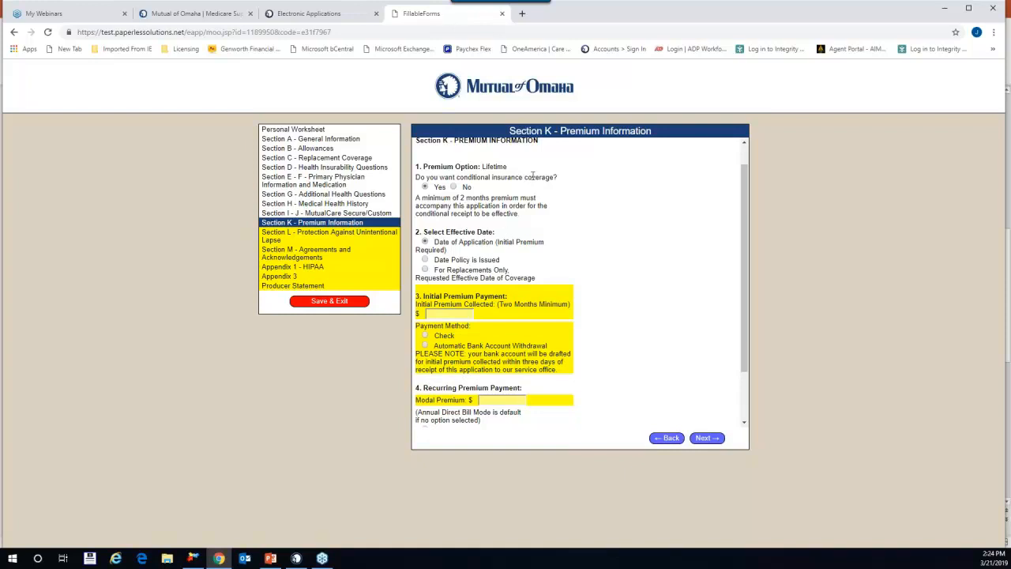
pyautogui.click(454, 187)
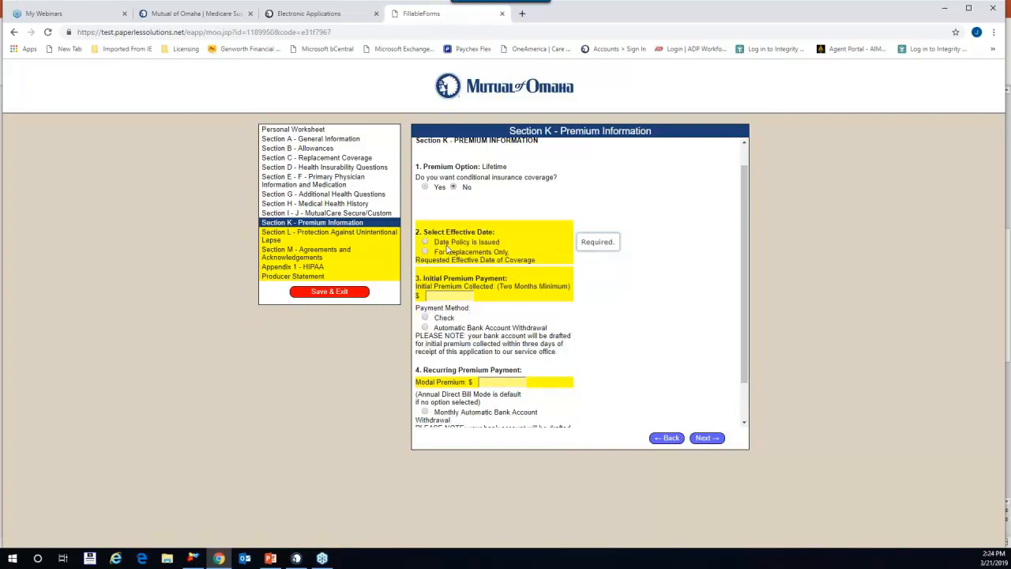
pyautogui.click(426, 242)
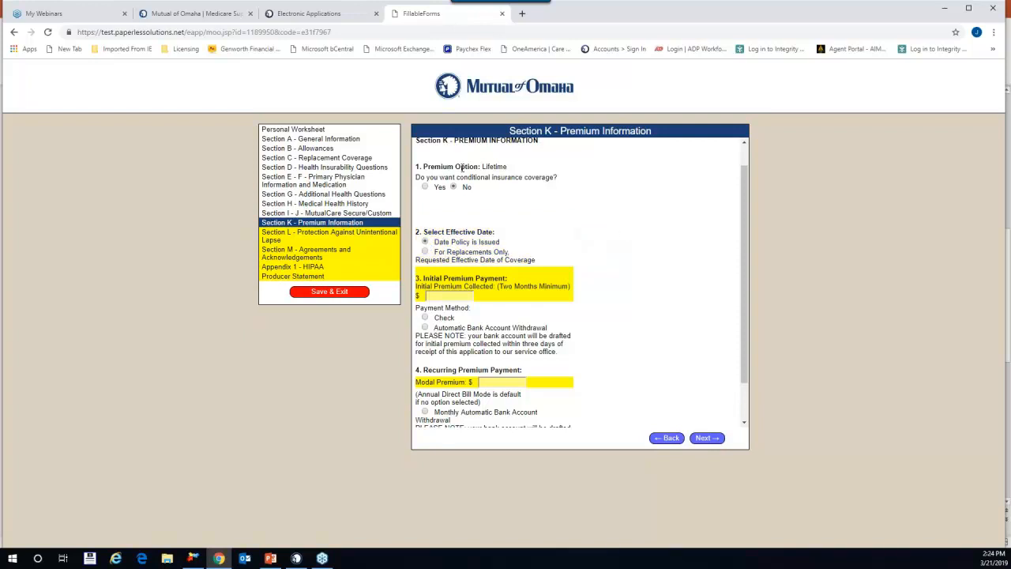
pyautogui.click(426, 187)
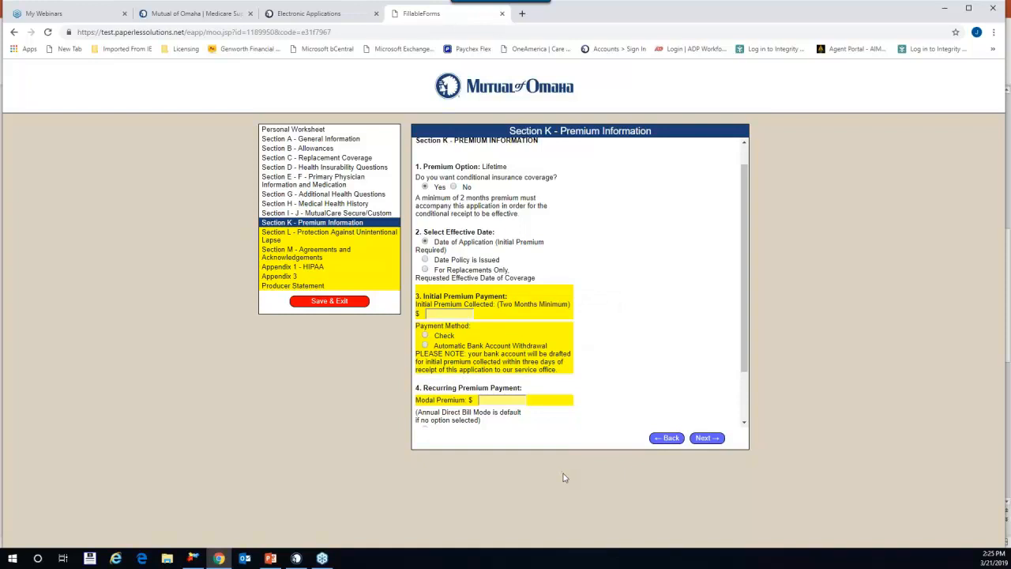
pyautogui.click(439, 314)
pyautogui.click(454, 187)
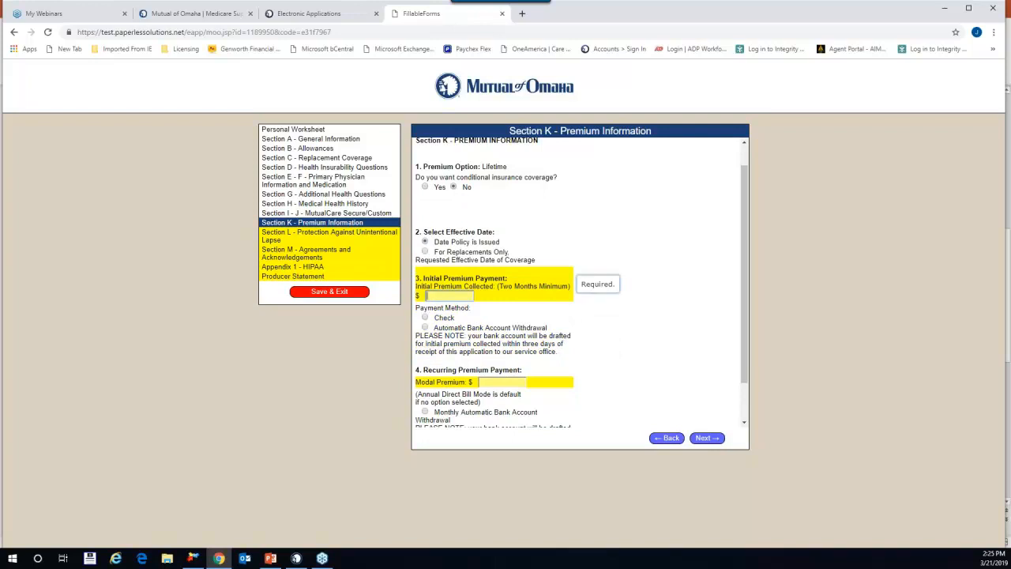
pyautogui.write('0')
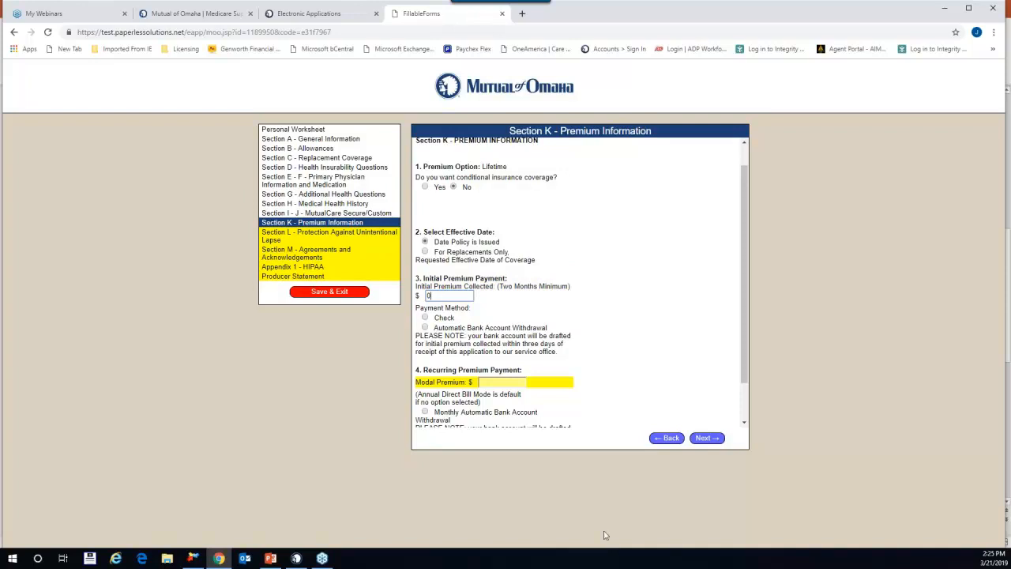
# Step: Bill recurring premiums by Annual Direct Bill with a 2944.43 modal premium
pyautogui.scroll(-1, 545, 399)
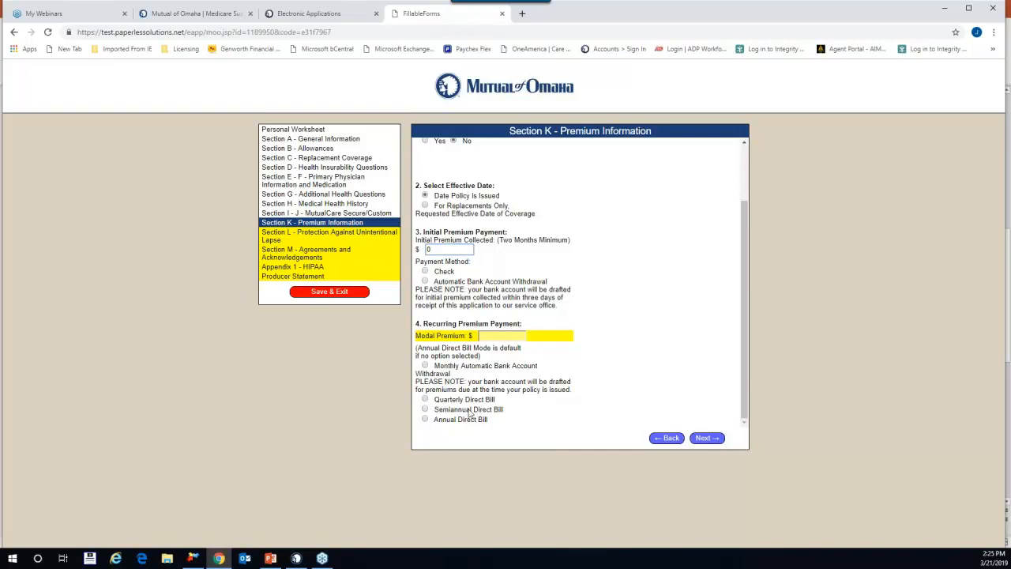
pyautogui.click(426, 420)
pyautogui.click(498, 336)
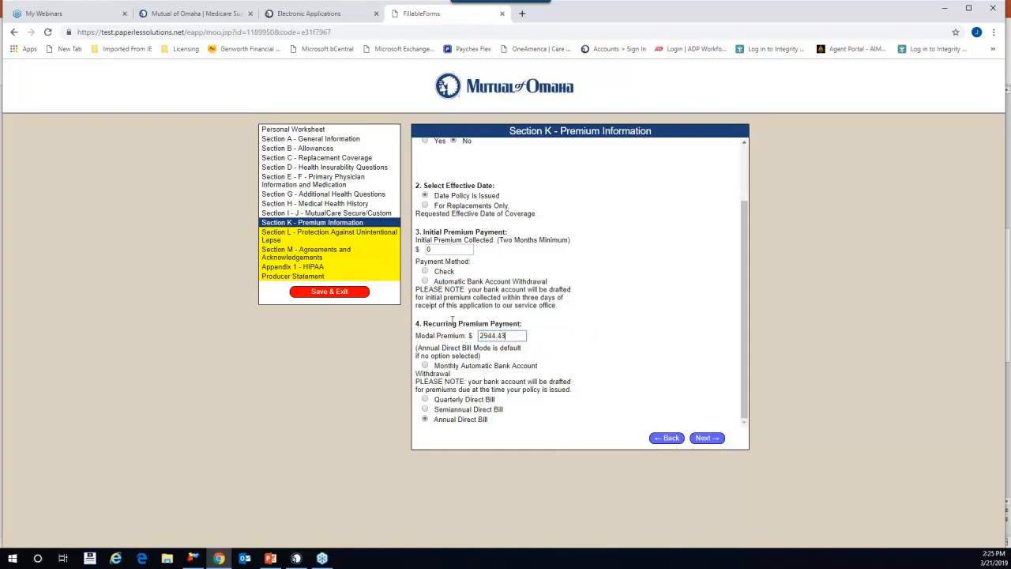
# Step: In Section L, elect not to designate anyone for lapse notices, then continue to Section M
pyautogui.click(717, 439)
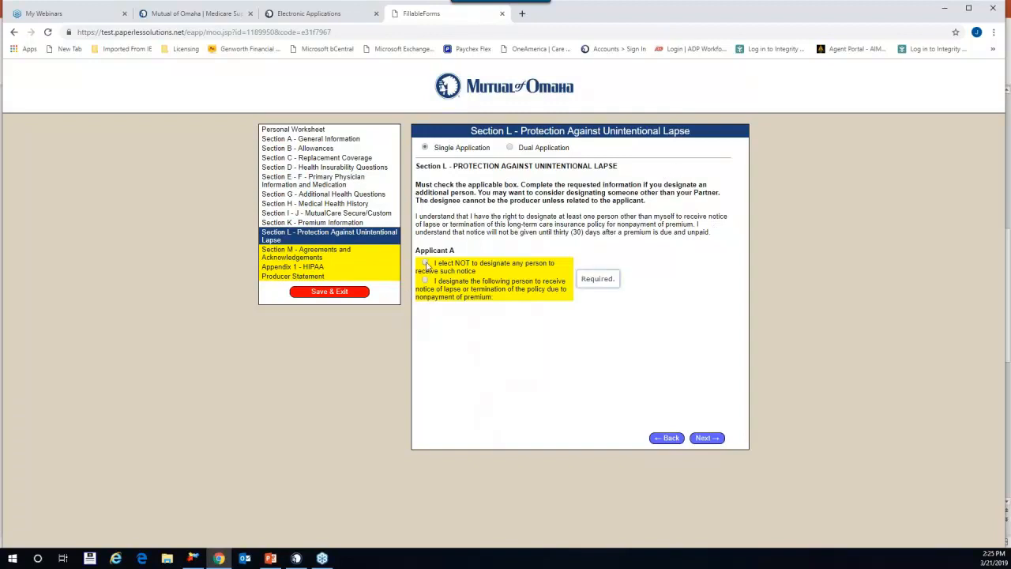
pyautogui.click(425, 280)
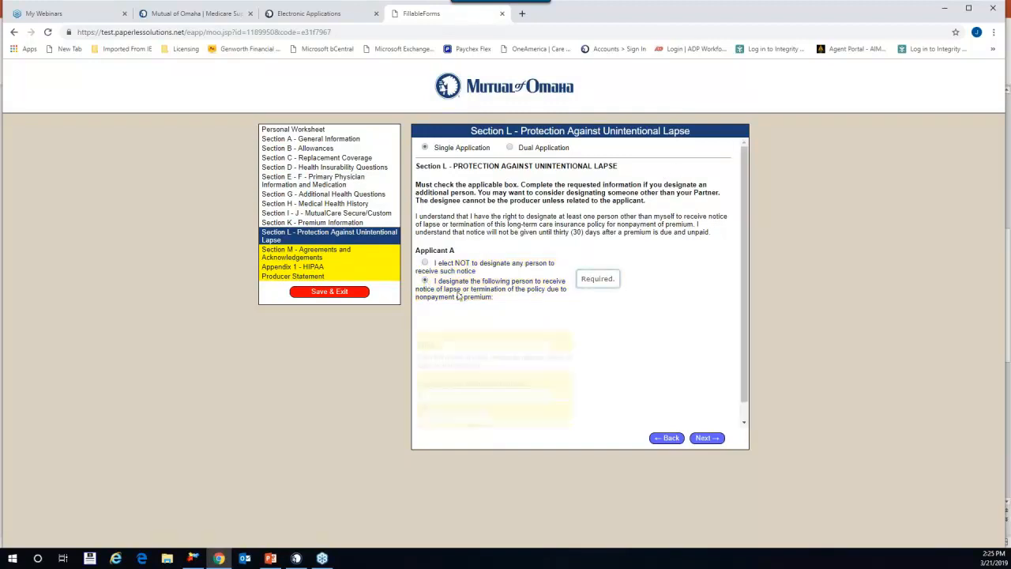
pyautogui.click(426, 264)
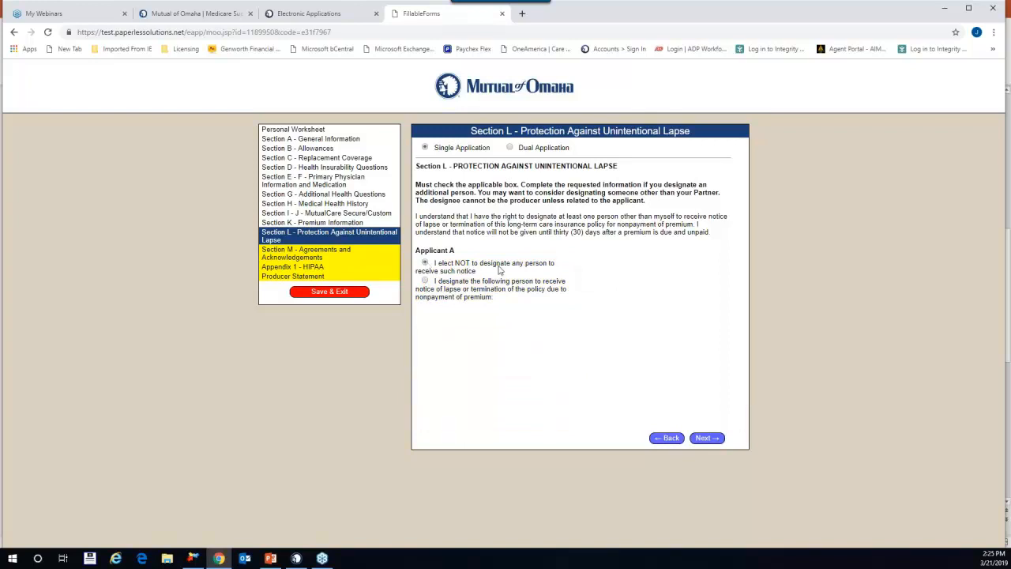
pyautogui.click(720, 441)
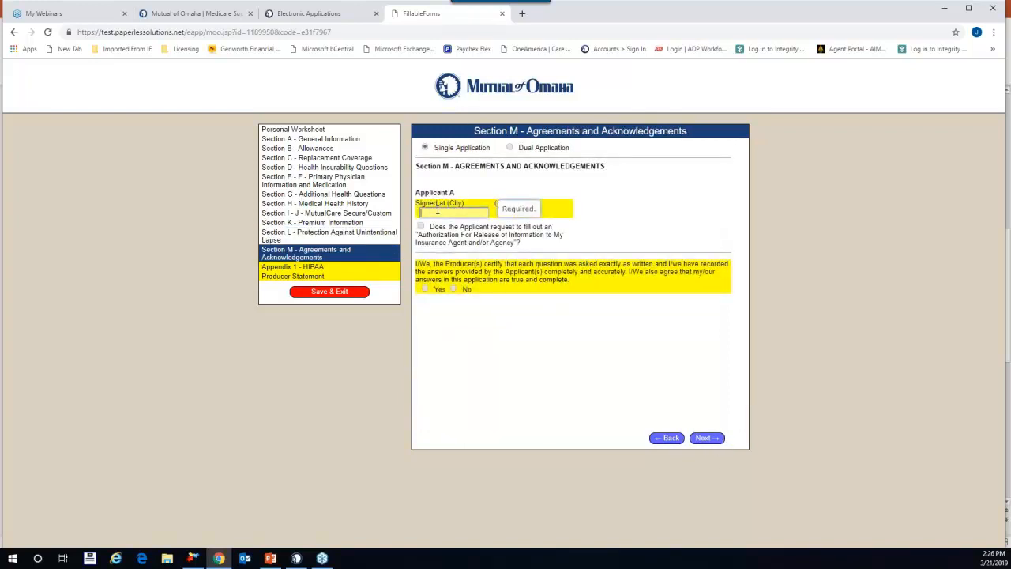
# Step: Enter the signing location as Plymouth, MN
pyautogui.write('lymouth')
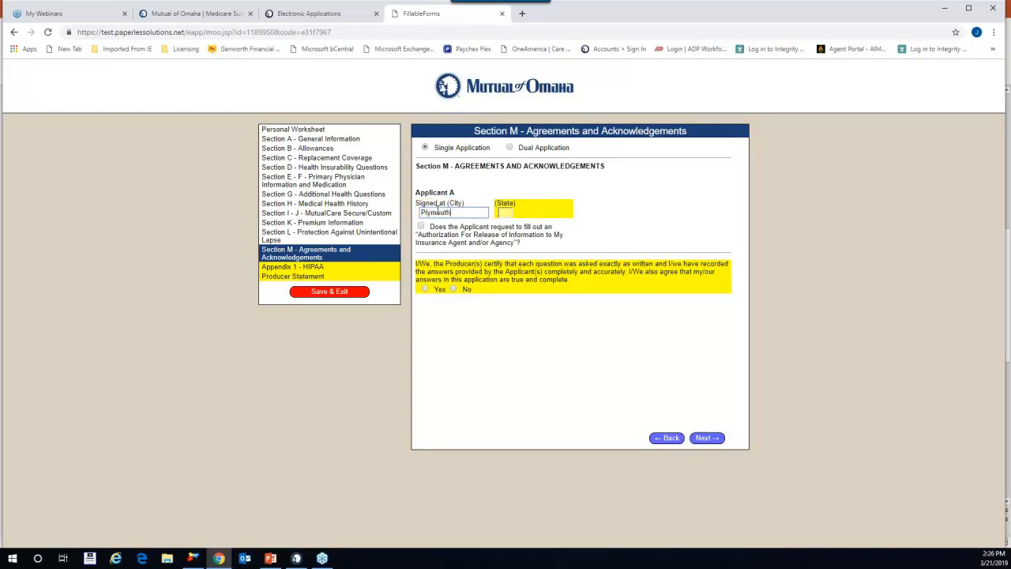
pyautogui.press('Tab')
pyautogui.write('MN')
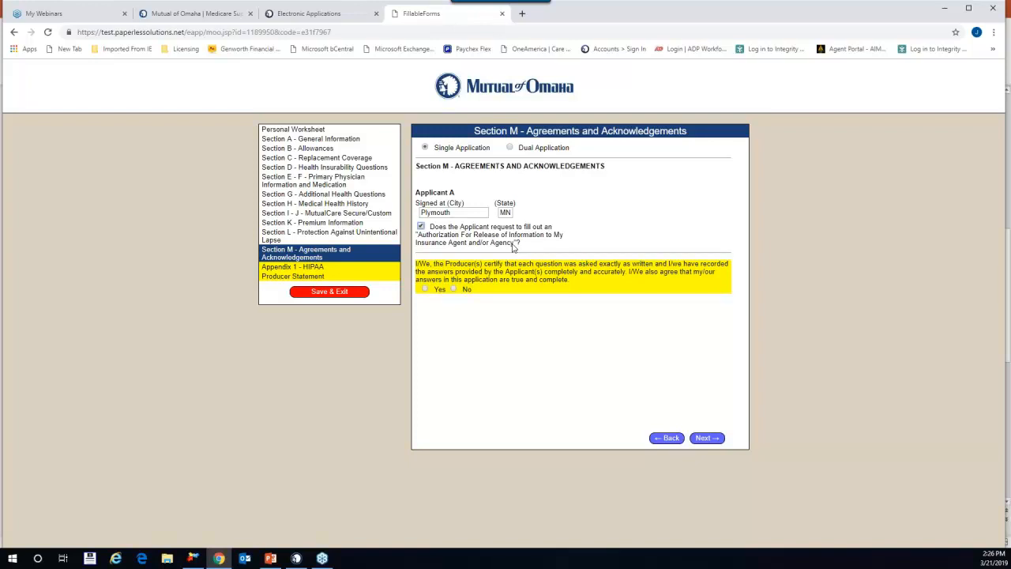
# Step: Request the release-of-information authorization and certify the producer-recorded answers as accurate
pyautogui.click(422, 228)
pyautogui.click(421, 227)
pyautogui.click(425, 289)
pyautogui.click(713, 439)
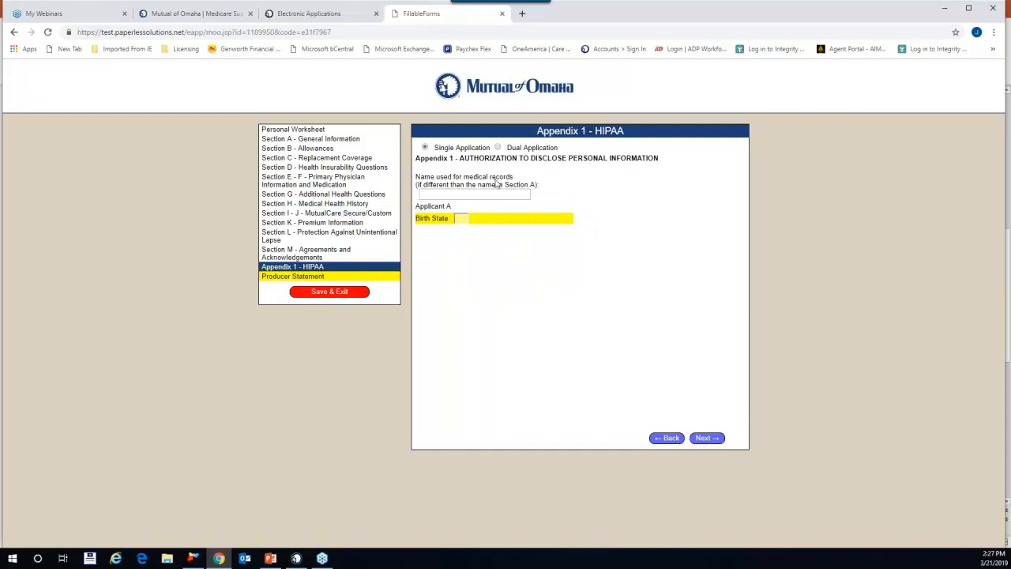
# Step: Enter MN as the HIPAA birth state and continue to the Producer Statement
pyautogui.click(459, 219)
pyautogui.write('MN')
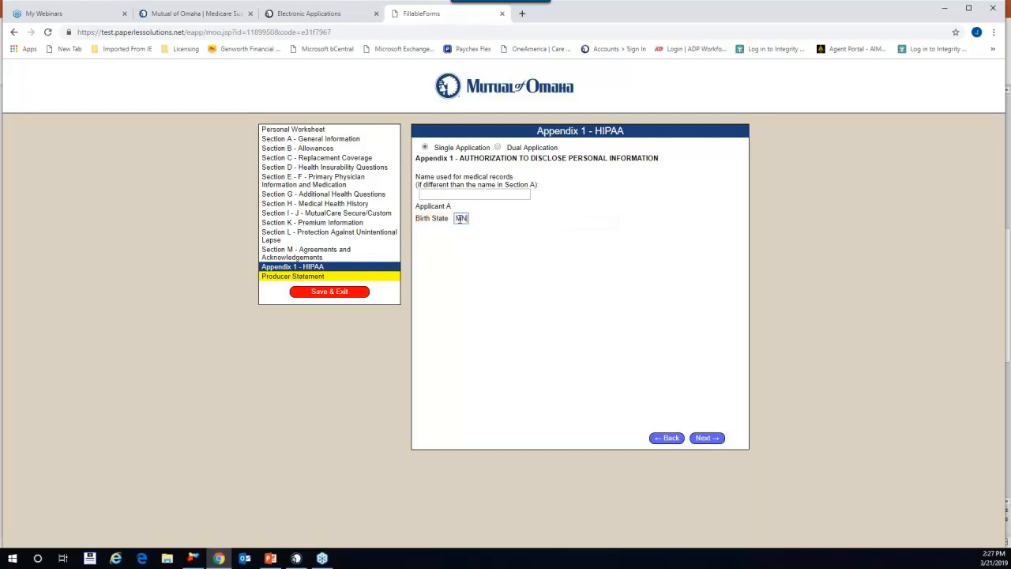
pyautogui.click(715, 440)
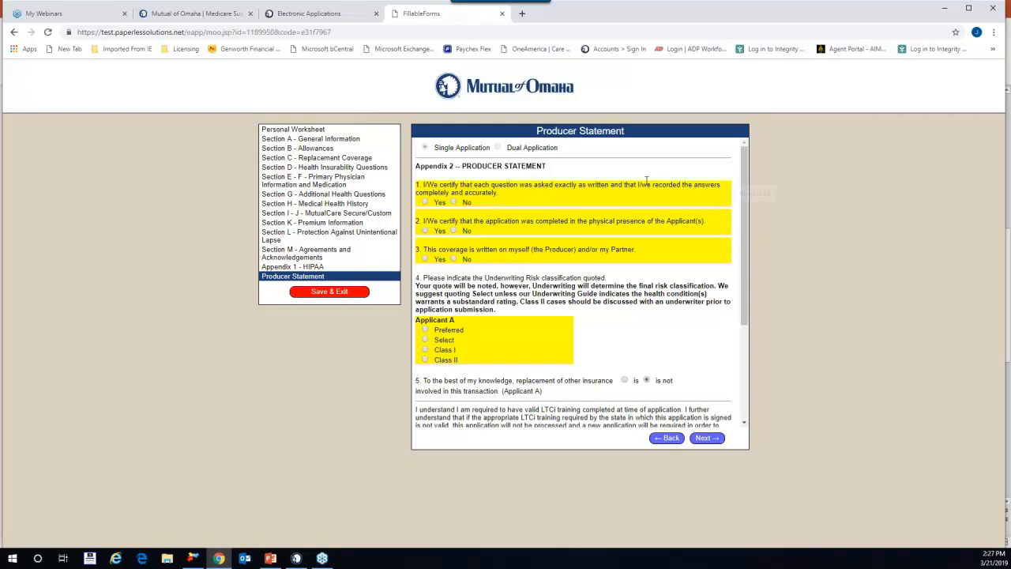
# Step: Answer question 1 Yes, question 2 No explained as 'phone conversation/web', and question 3 No
pyautogui.click(425, 203)
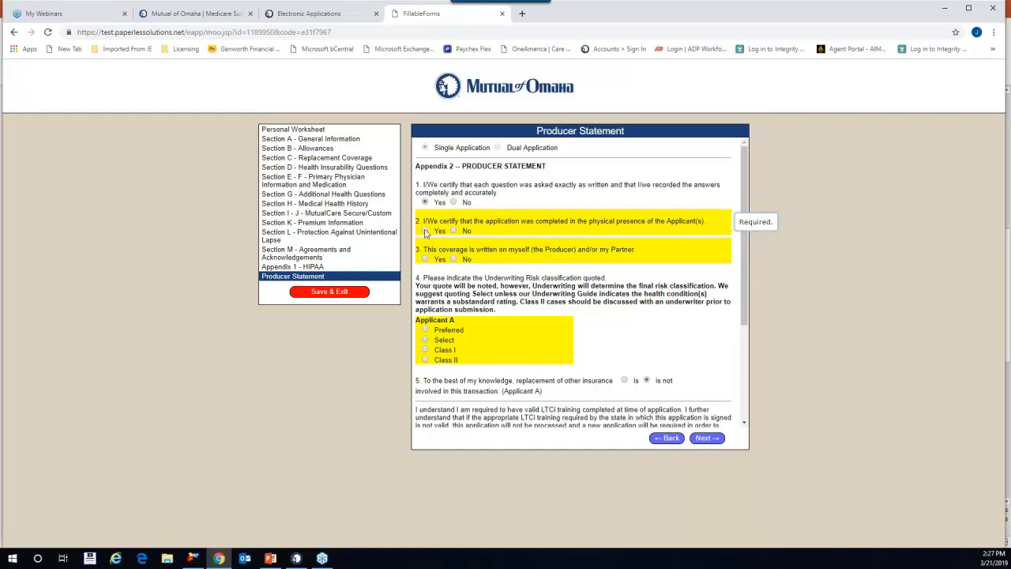
pyautogui.click(454, 231)
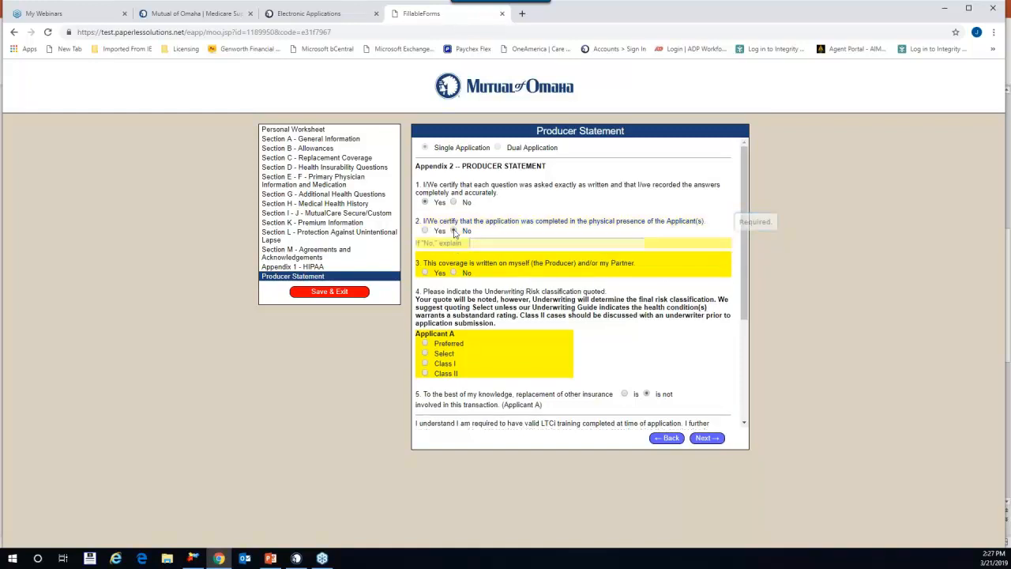
pyautogui.click(482, 242)
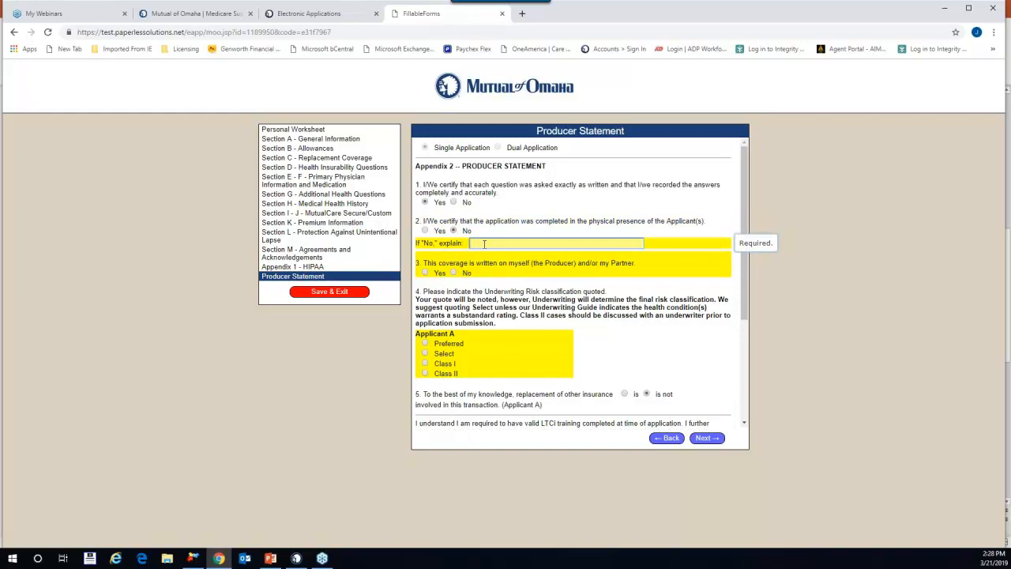
pyautogui.write('phone ')
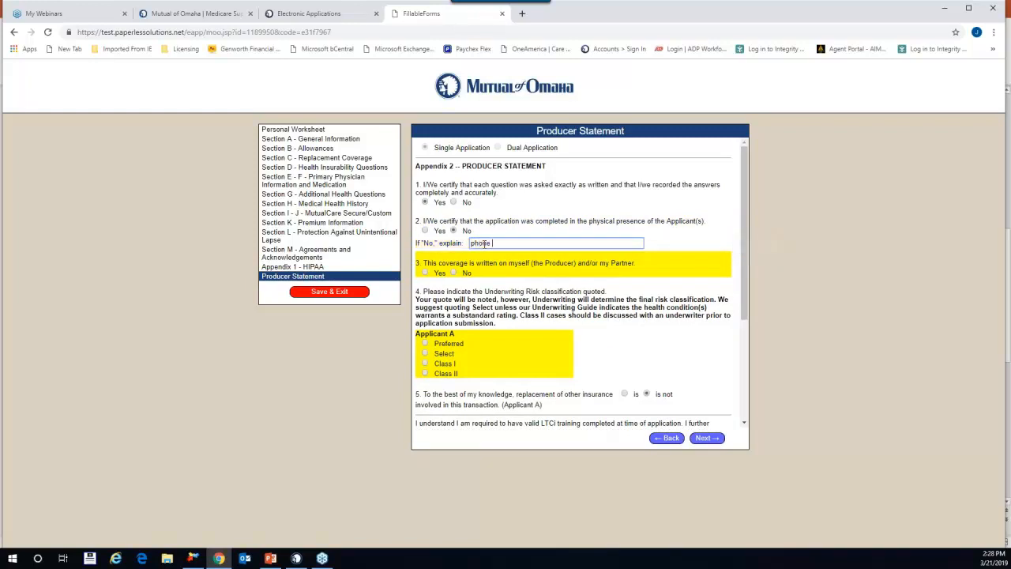
pyautogui.write('conversation/web')
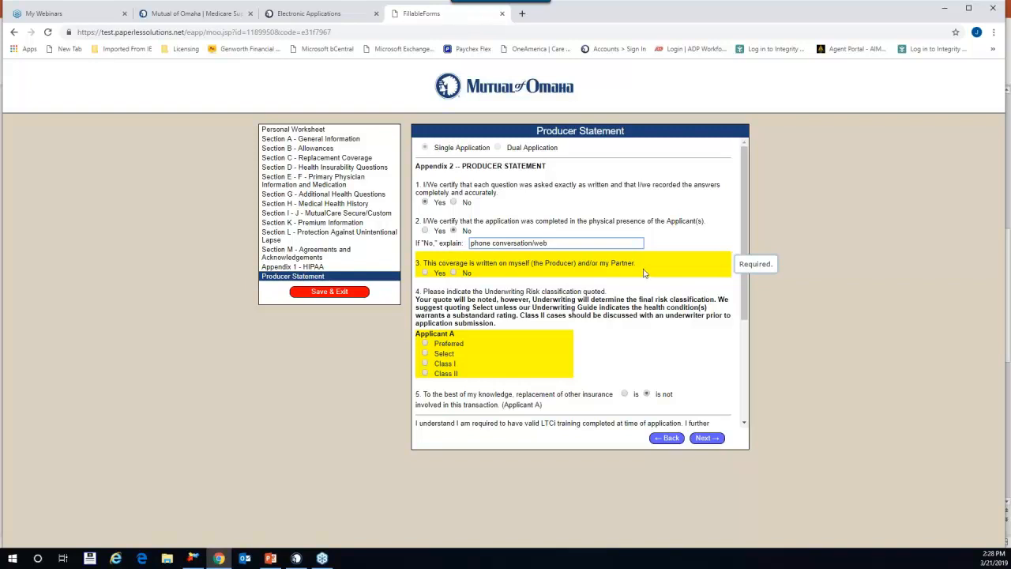
pyautogui.click(453, 272)
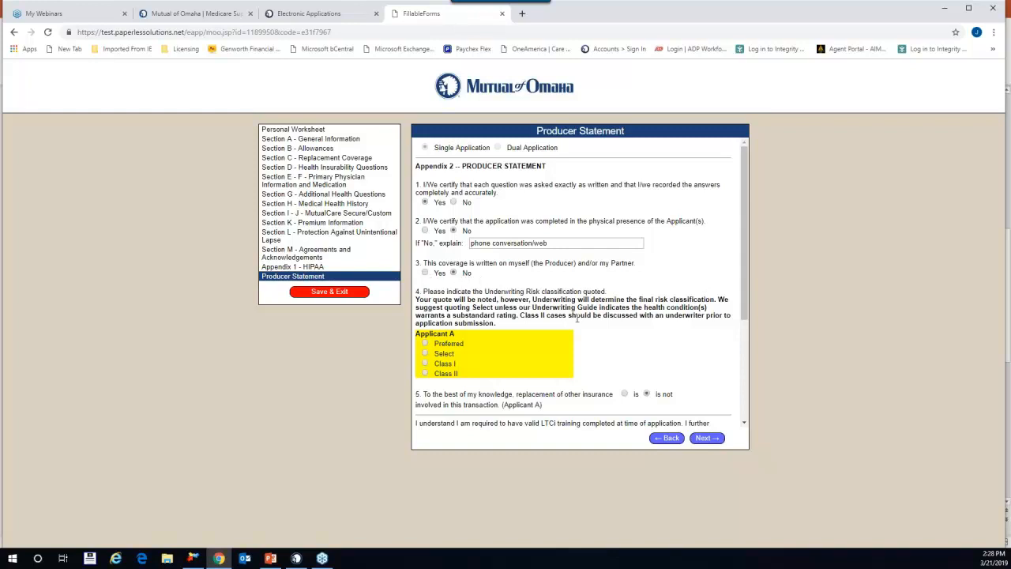
pyautogui.scroll(-3, 579, 300)
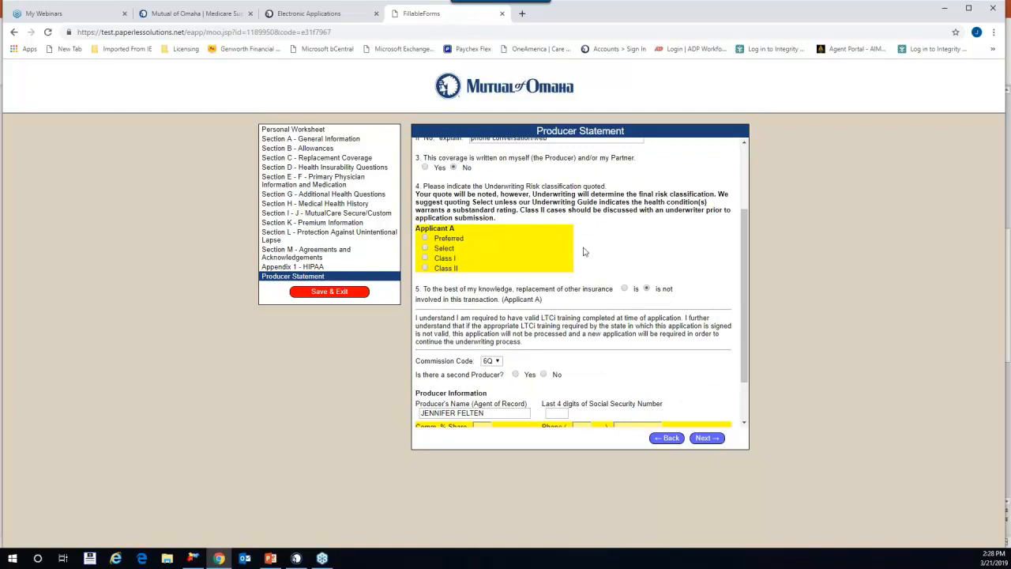
# Step: Quote the Select underwriting class and answer No to having a second producer
pyautogui.click(425, 248)
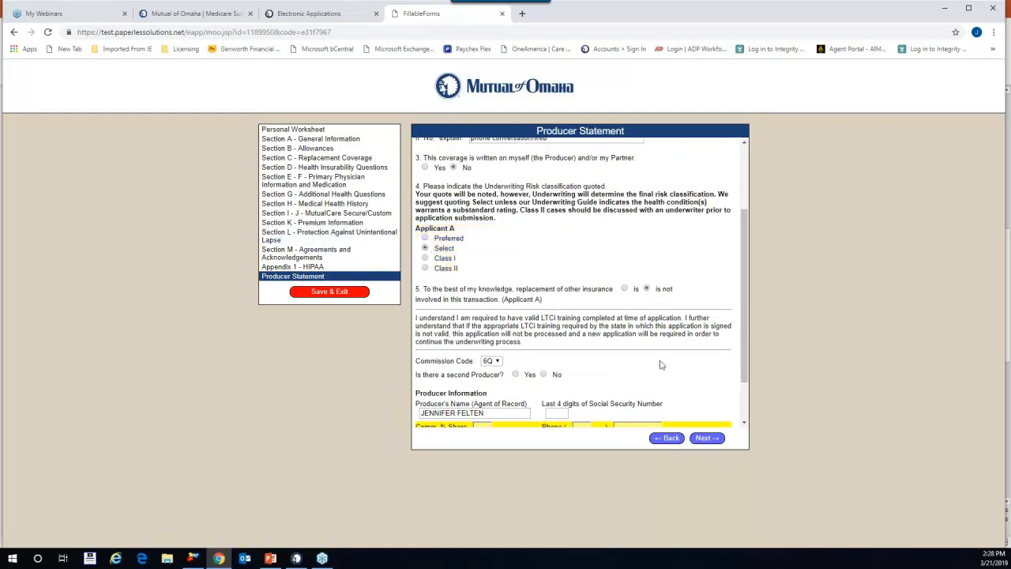
pyautogui.scroll(-1, 646, 318)
pyautogui.scroll(-1, 419, 258)
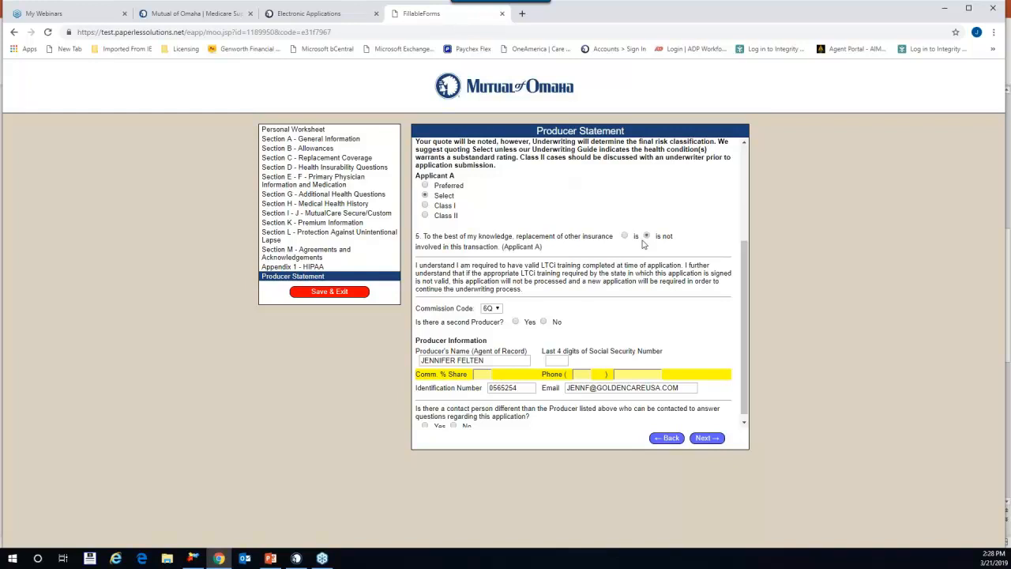
pyautogui.scroll(-1, 724, 282)
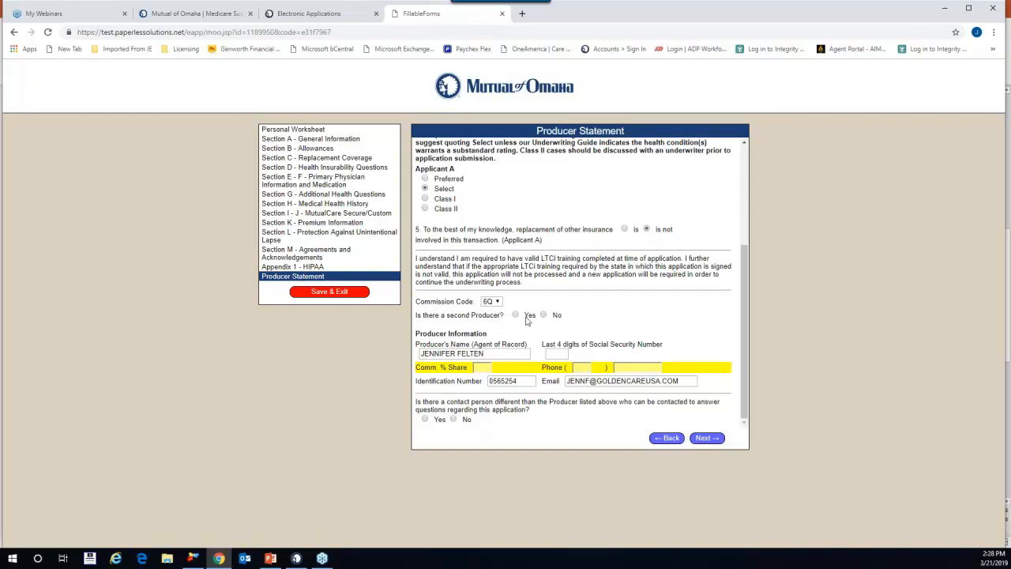
pyautogui.click(515, 314)
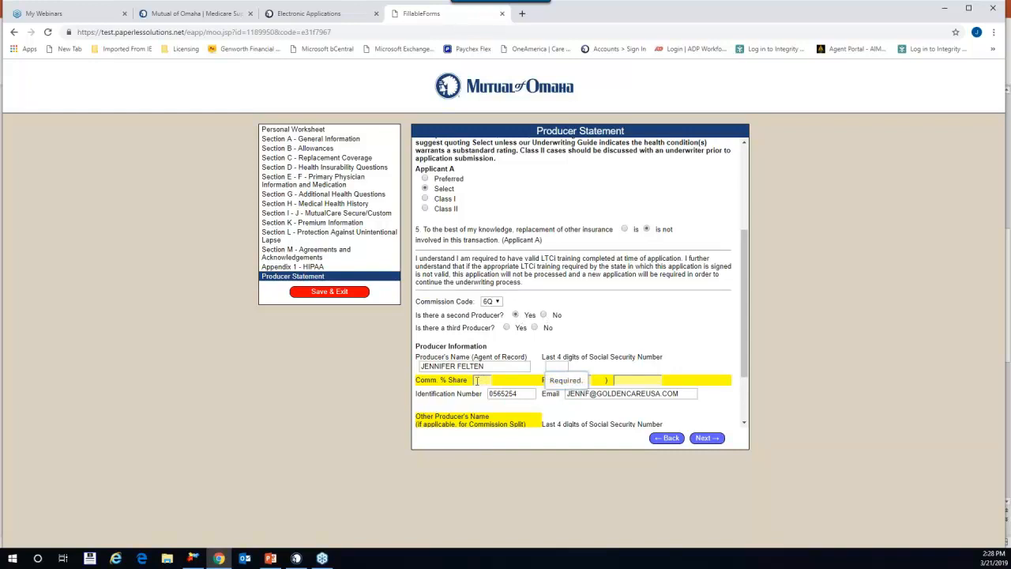
pyautogui.click(544, 315)
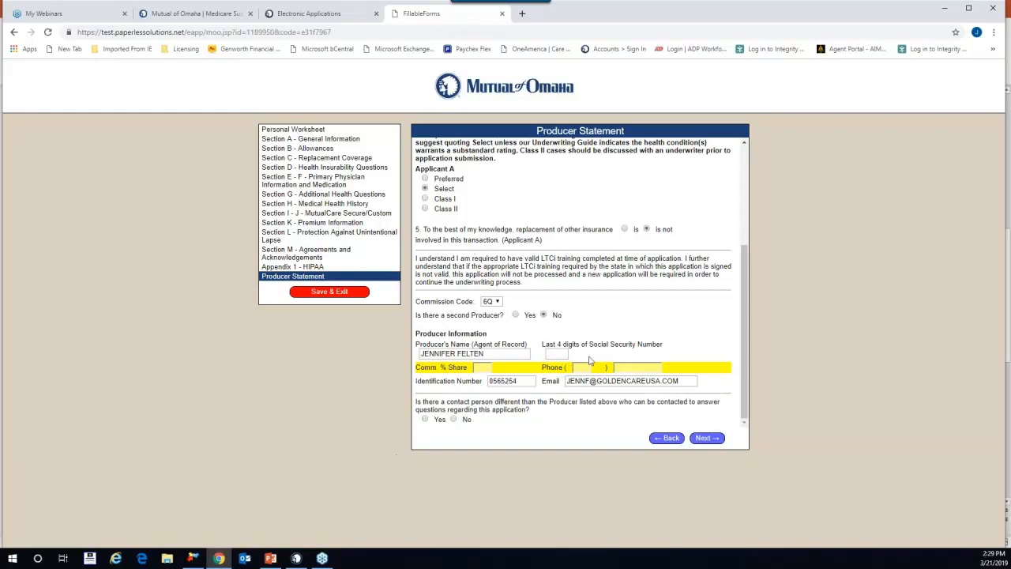
# Step: Fill in the producer's SSN last four digits, 100% commission share, and phone number
pyautogui.click(551, 357)
pyautogui.write('111')
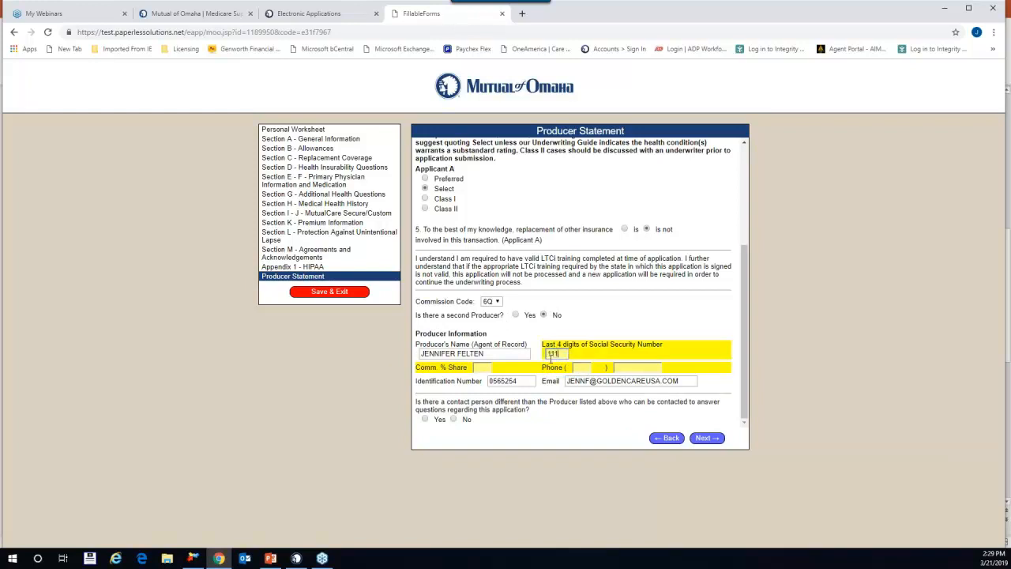
pyautogui.write('1')
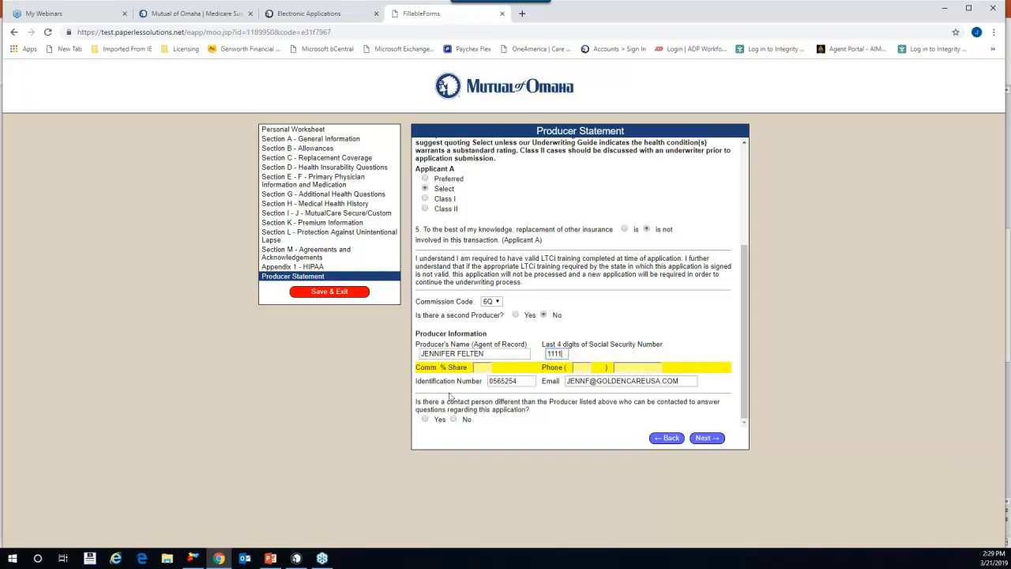
pyautogui.click(476, 367)
pyautogui.write('100')
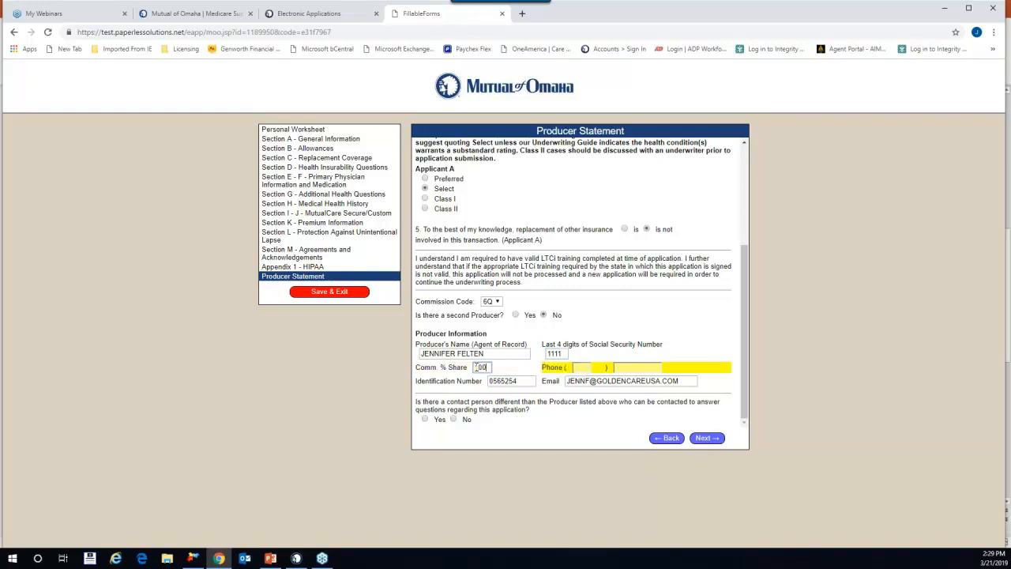
pyautogui.click(574, 367)
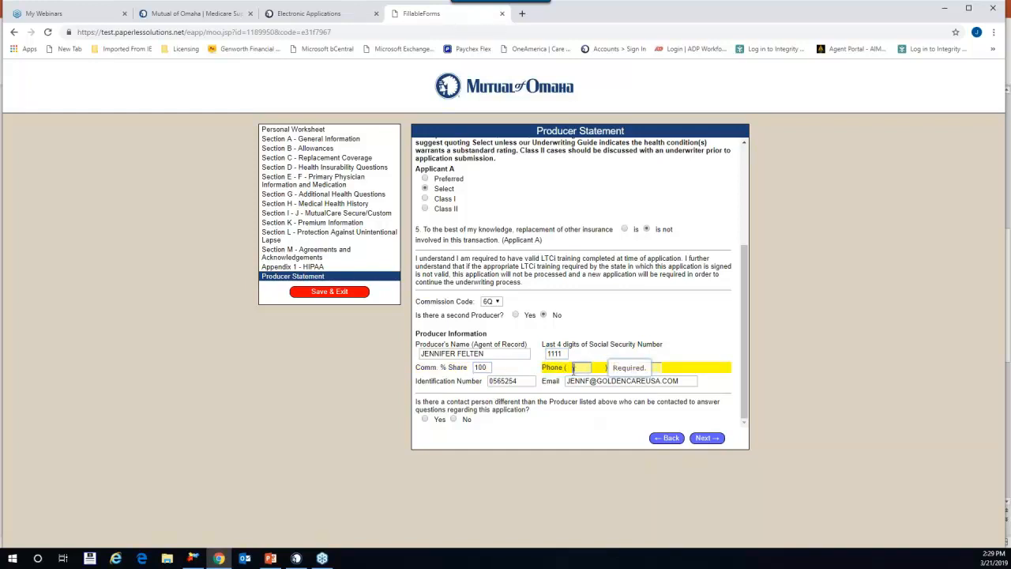
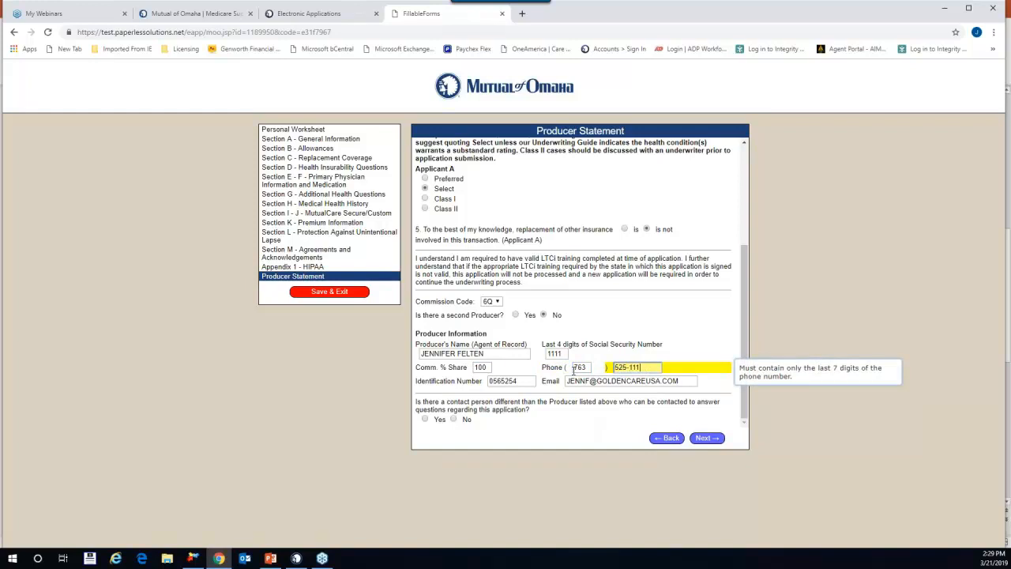
pyautogui.press('Tab')
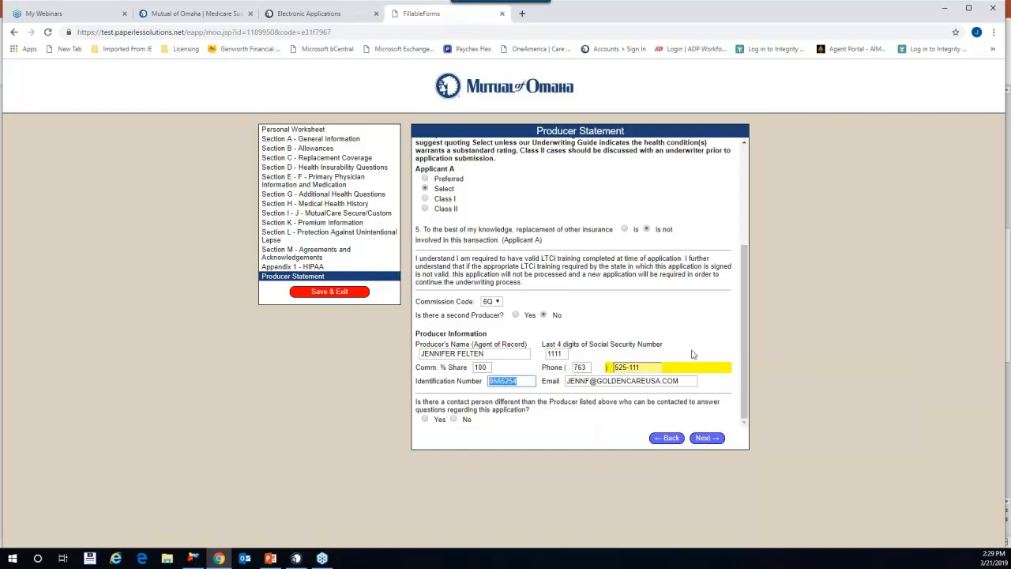
pyautogui.click(647, 367)
pyautogui.write('1')
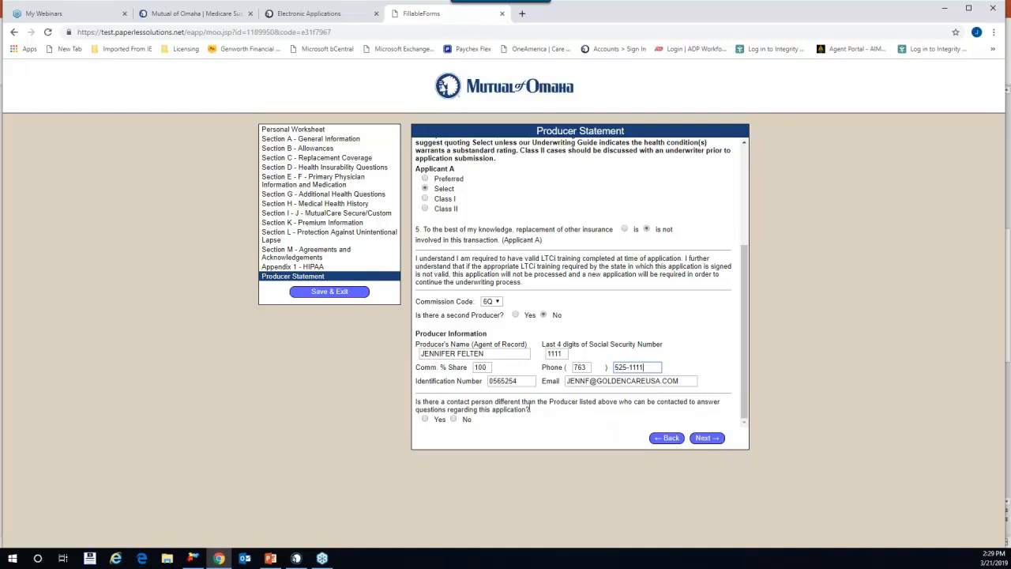
# Step: Answer No to a separate contact person and submit the Producer Statement
pyautogui.click(426, 421)
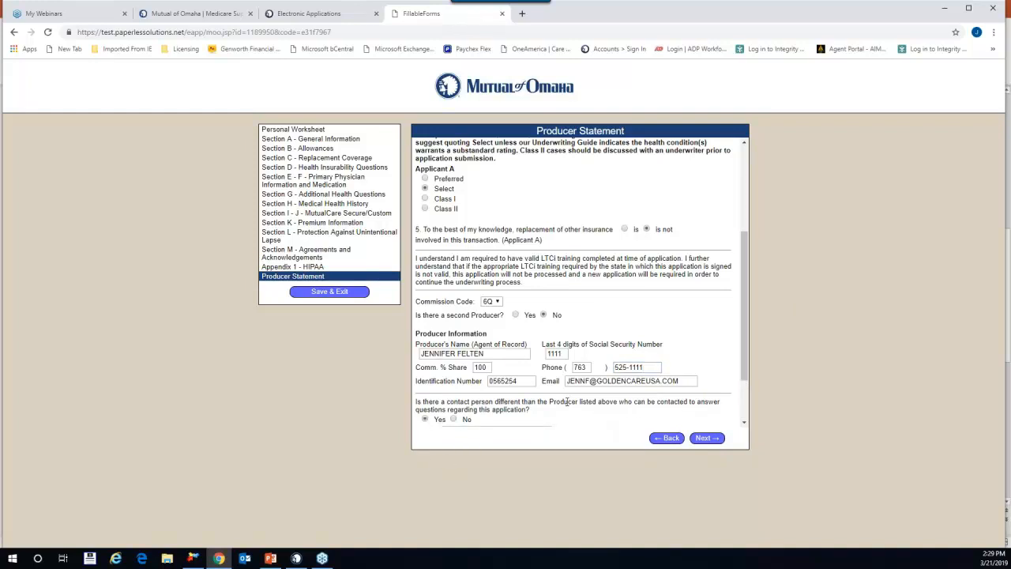
pyautogui.scroll(-2, 532, 407)
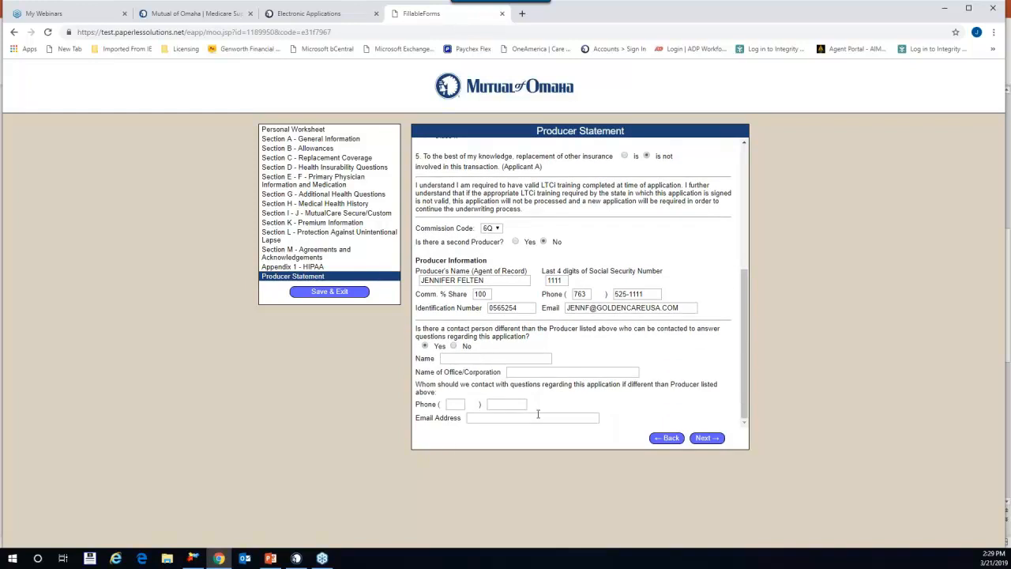
pyautogui.click(453, 346)
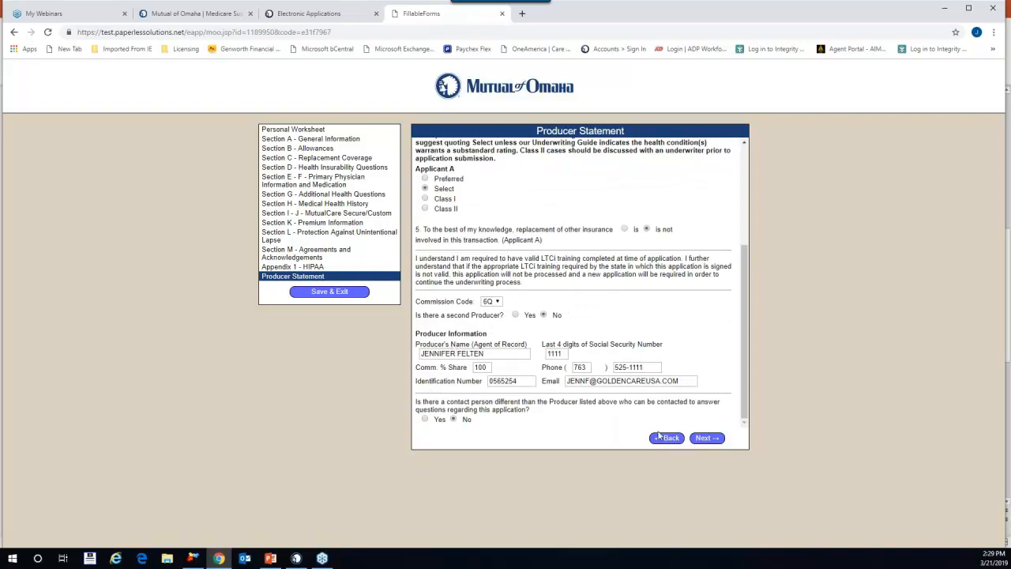
pyautogui.click(714, 441)
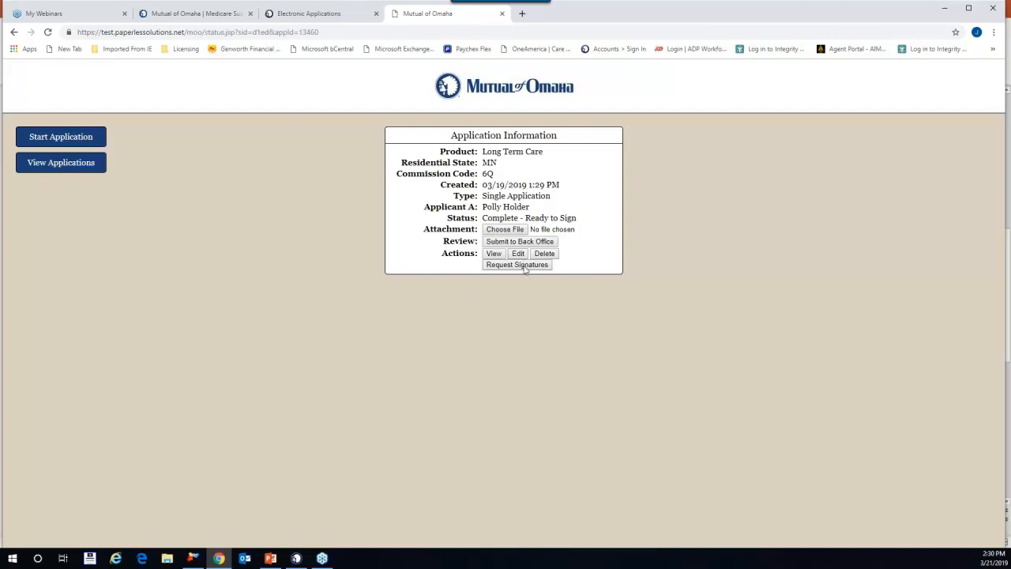
# Step: Begin signatures and email Applicant A's eSignature request to the applicant's e-mail address
pyautogui.click(517, 264)
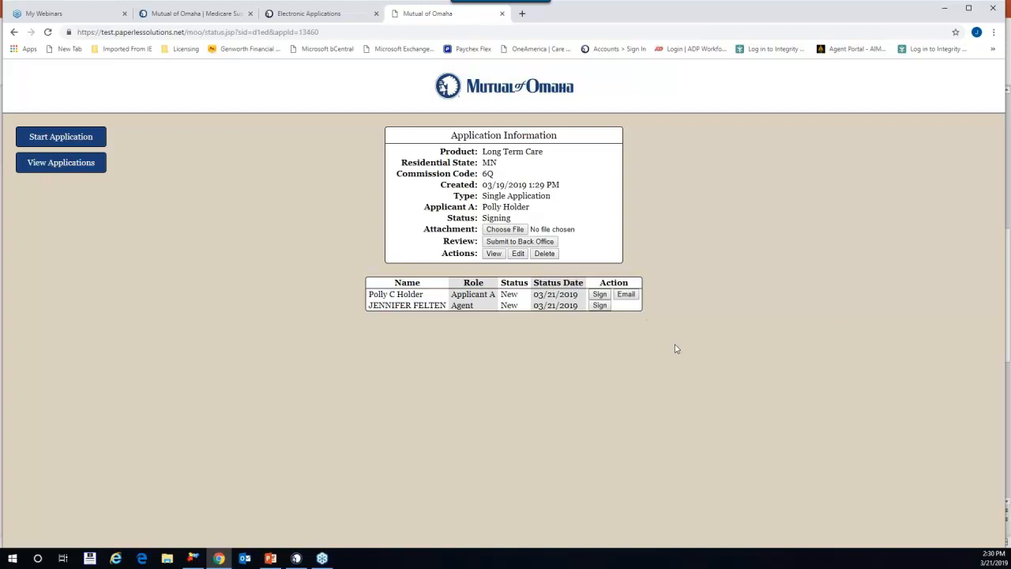
pyautogui.click(627, 295)
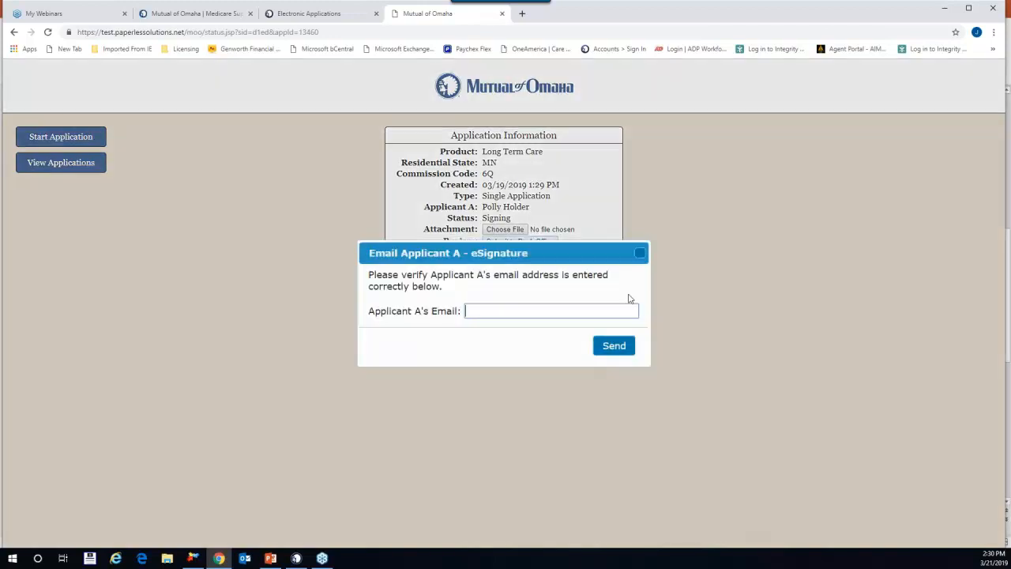
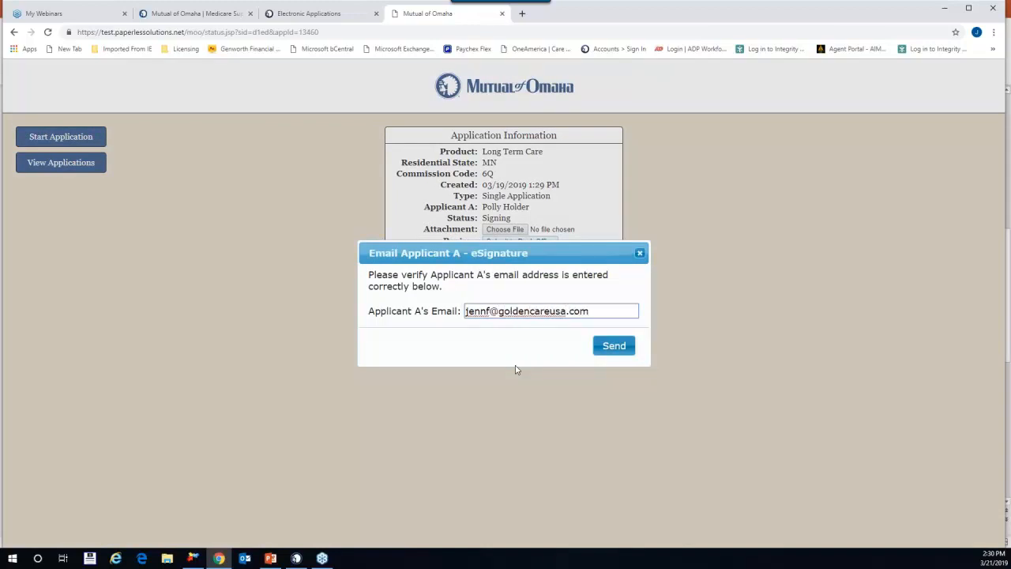
pyautogui.click(613, 345)
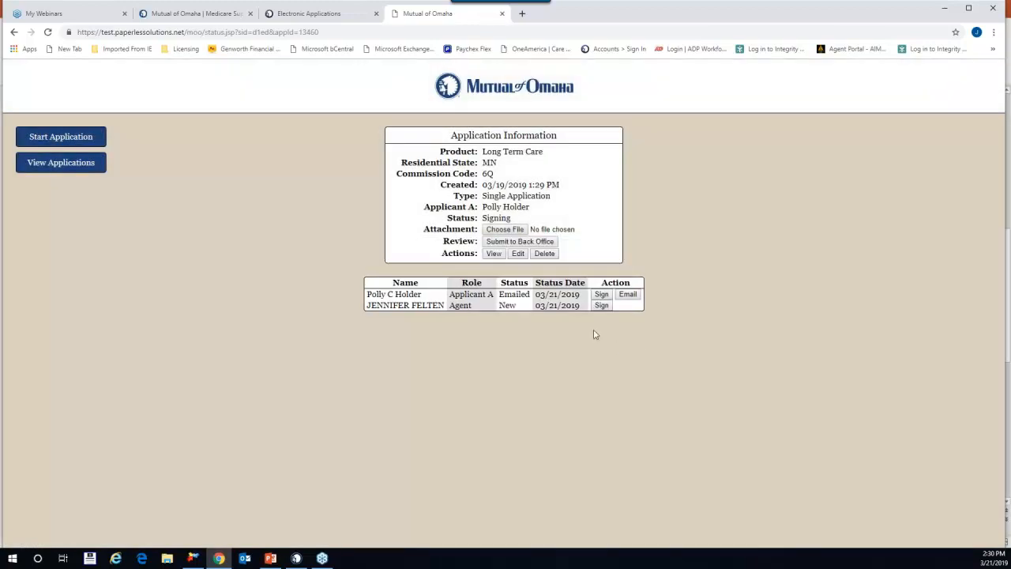
# Step: Begin signing as the agent and sign the producer line on the page 3 worksheet
pyautogui.moveTo(499, 294); pyautogui.dragTo(529, 286)
pyautogui.click(513, 338)
pyautogui.click(602, 306)
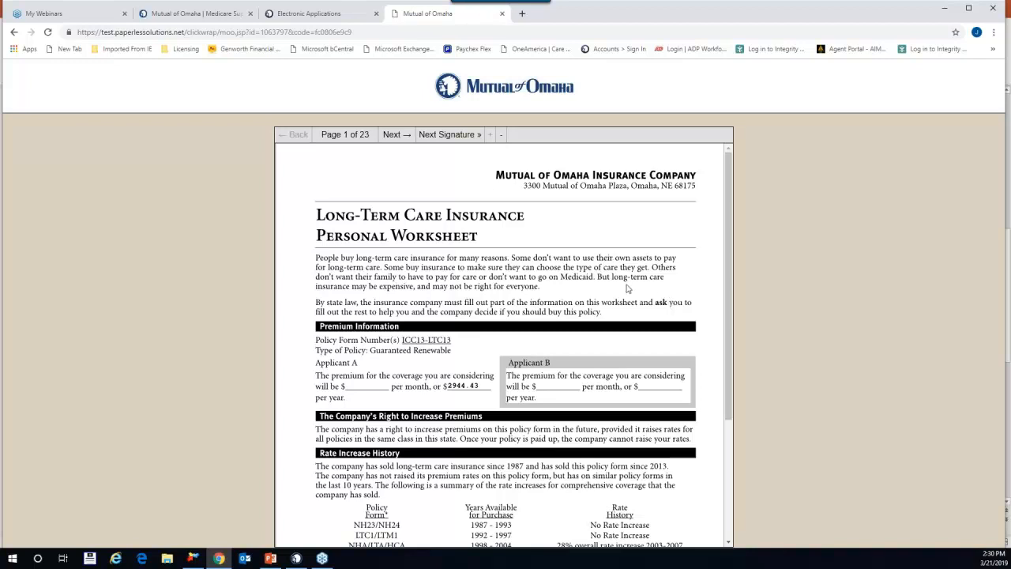
pyautogui.scroll(-3, 628, 289)
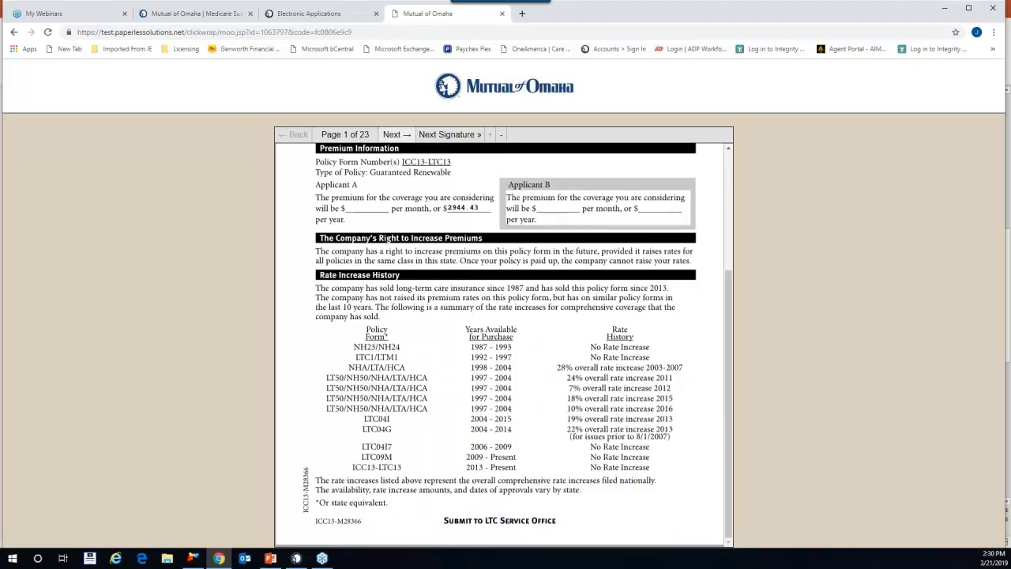
pyautogui.click(397, 137)
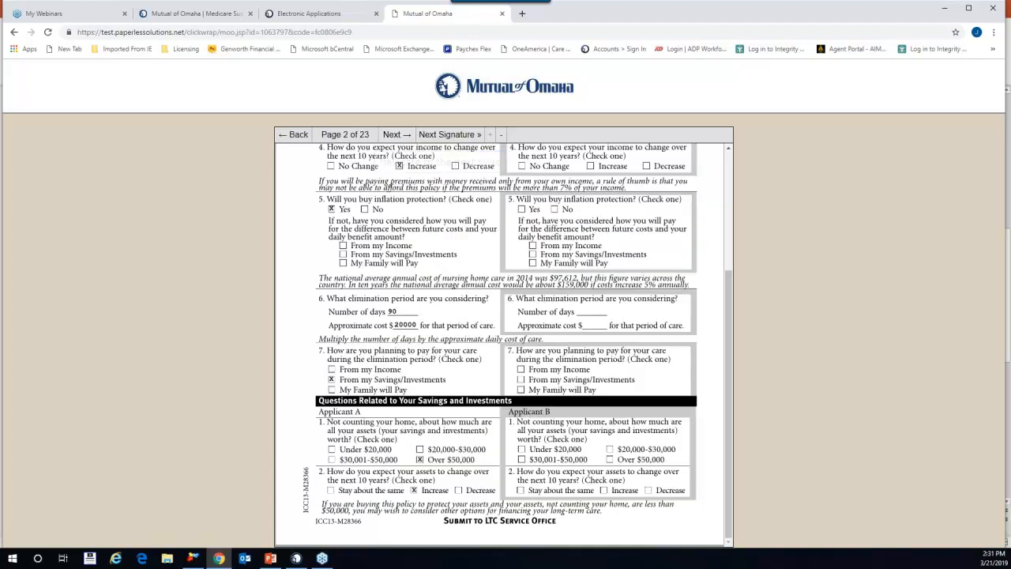
pyautogui.click(392, 136)
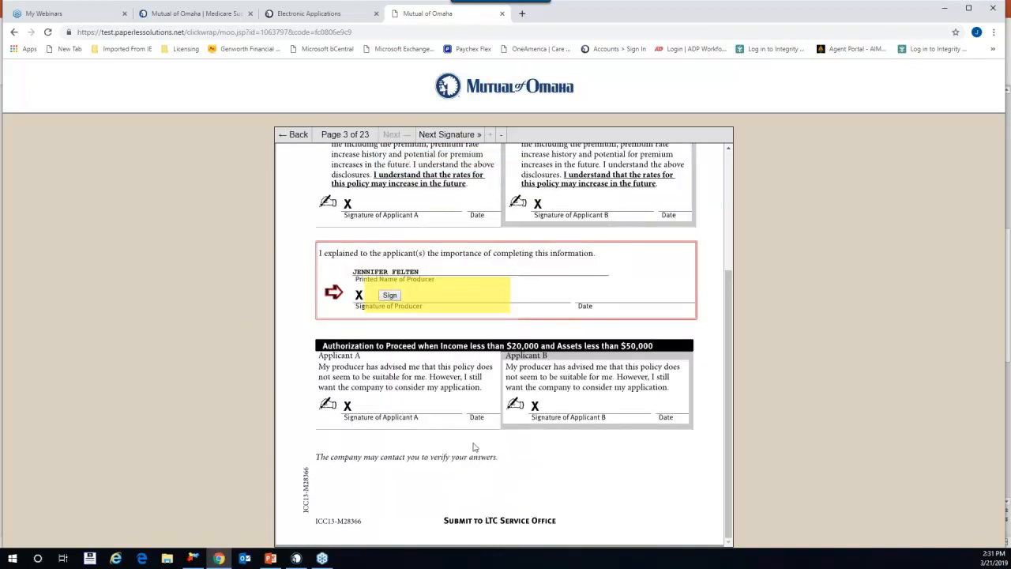
pyautogui.click(390, 295)
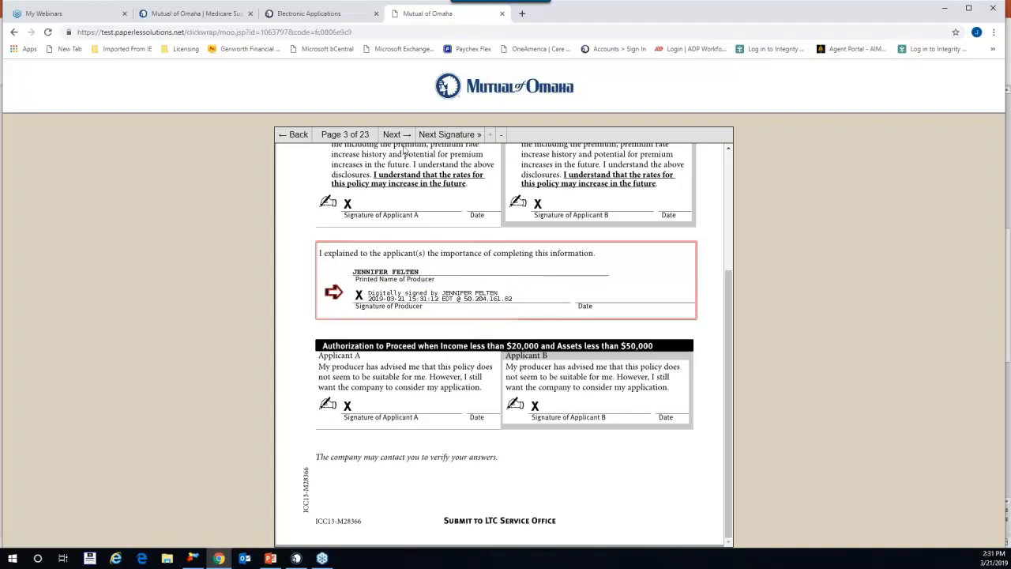
# Step: Sign the licensed producer line on page 20 and the agent-of-record line, then finish
pyautogui.click(393, 135)
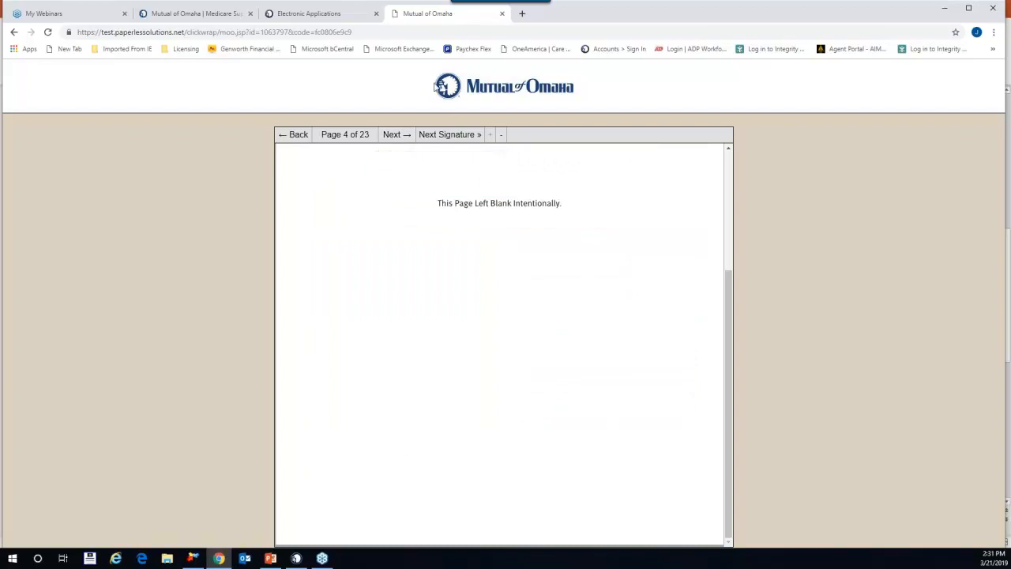
pyautogui.click(394, 135)
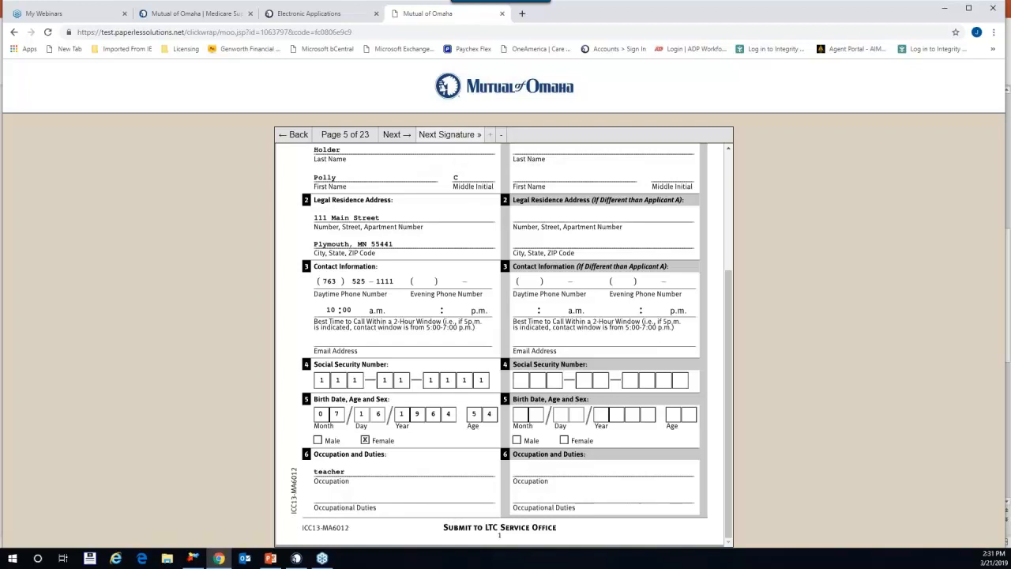
pyautogui.click(448, 136)
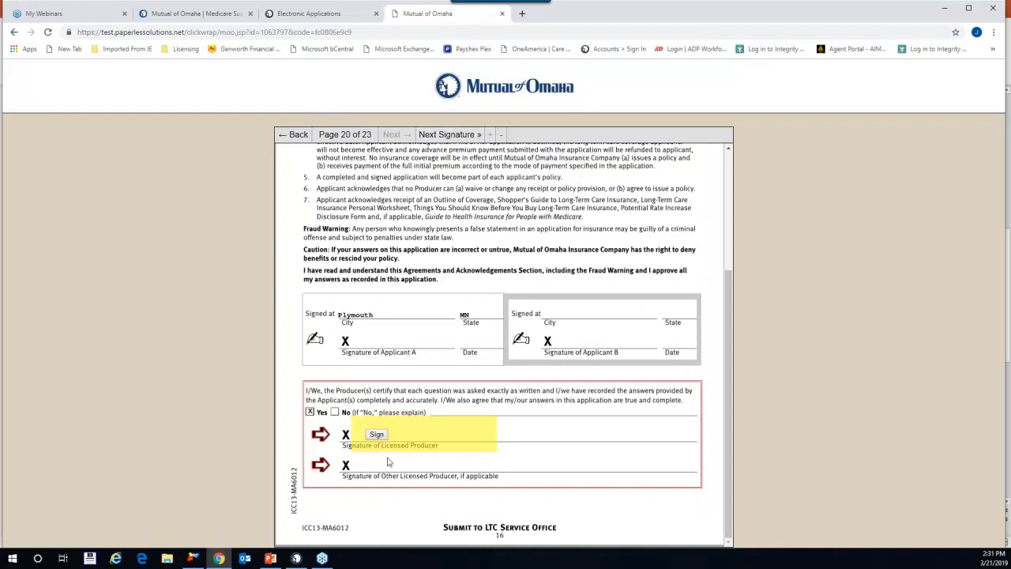
pyautogui.click(377, 435)
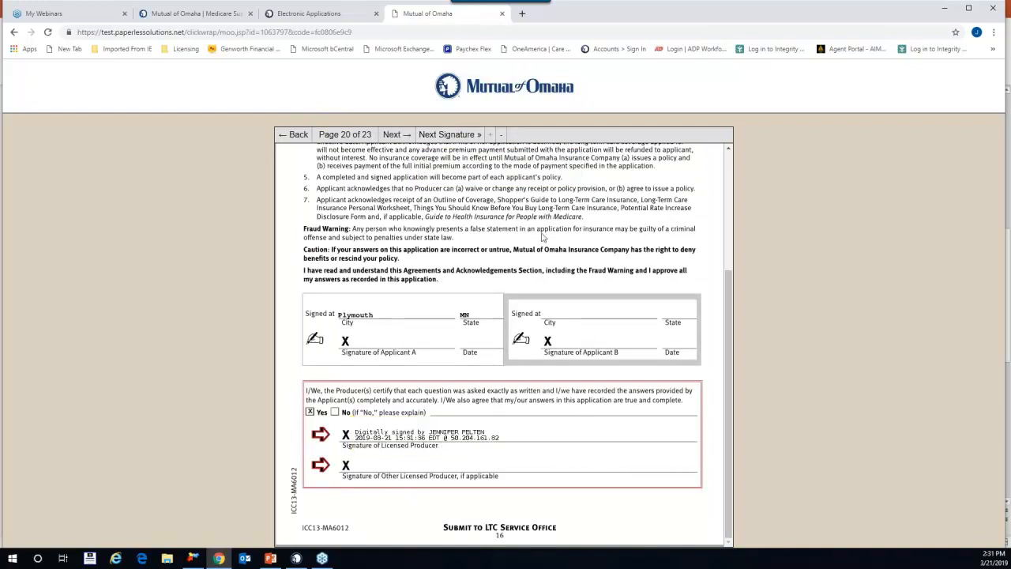
pyautogui.click(437, 135)
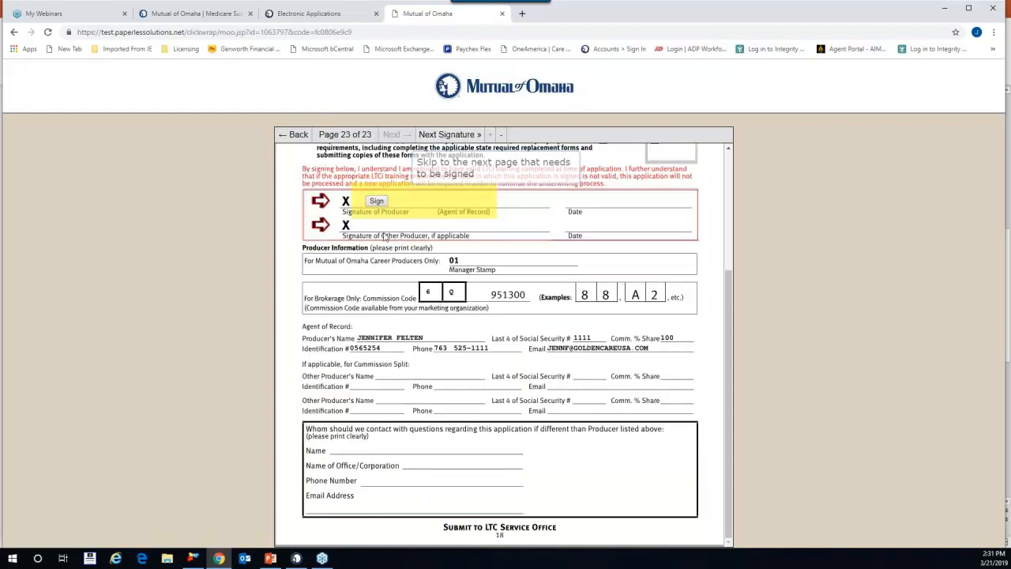
pyautogui.click(378, 200)
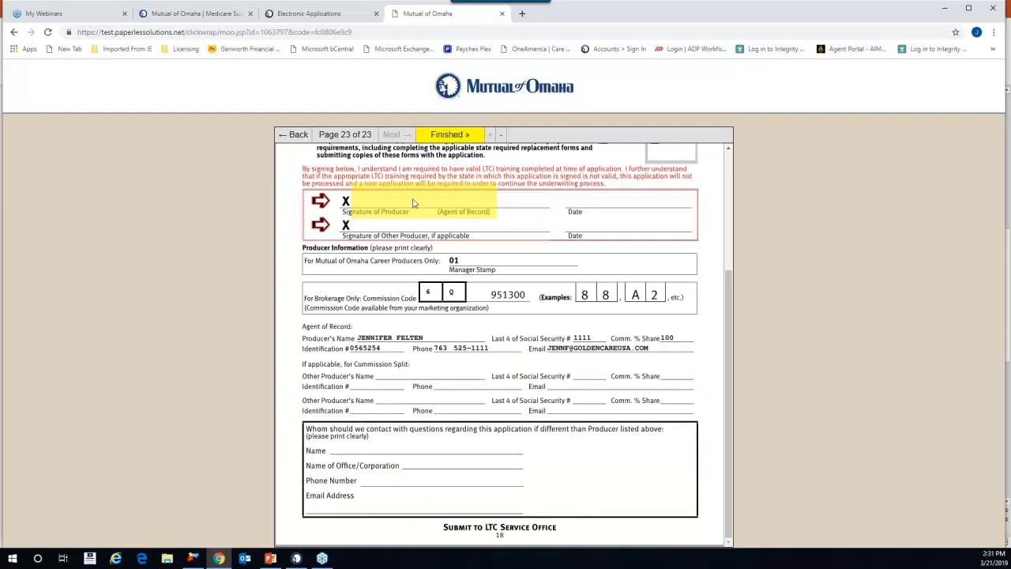
pyautogui.click(449, 136)
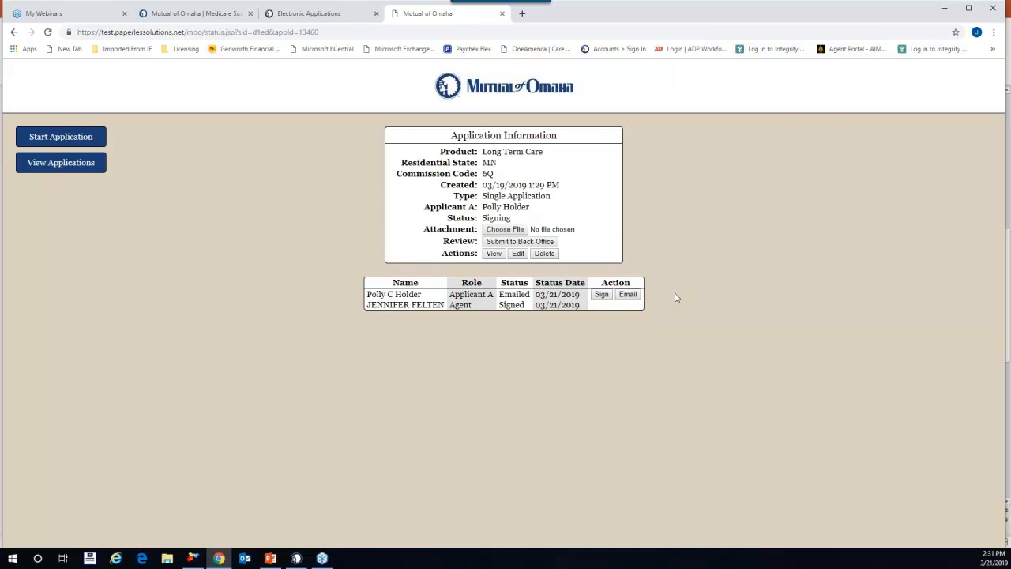
# Step: Start Polly C Holder's (Applicant A) signing from the status page
pyautogui.click(601, 295)
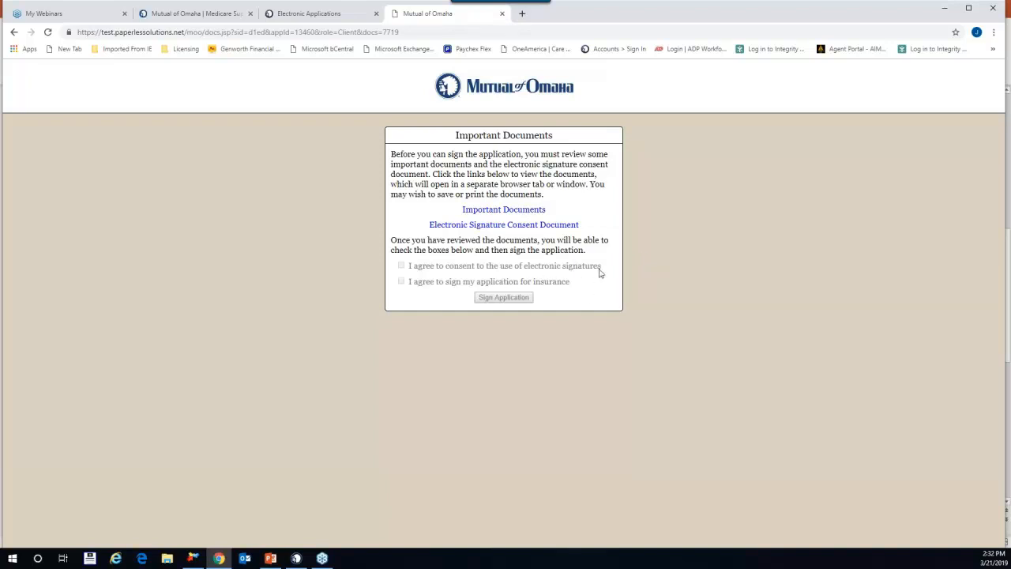
# Step: Scroll through the 143-page notices.do Important Documents PDF, then close its tab
pyautogui.click(529, 210)
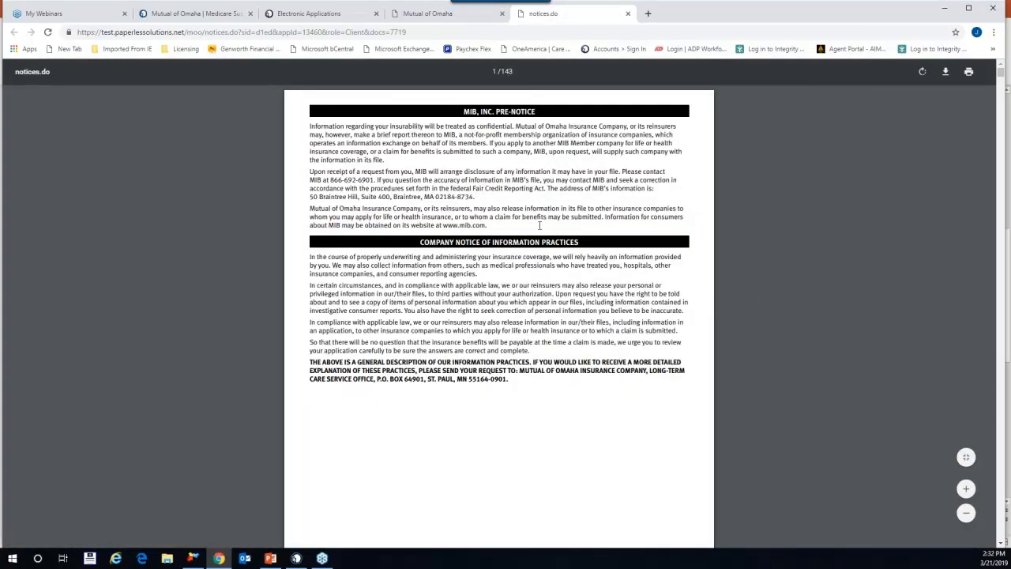
pyautogui.scroll(-13, 546, 297)
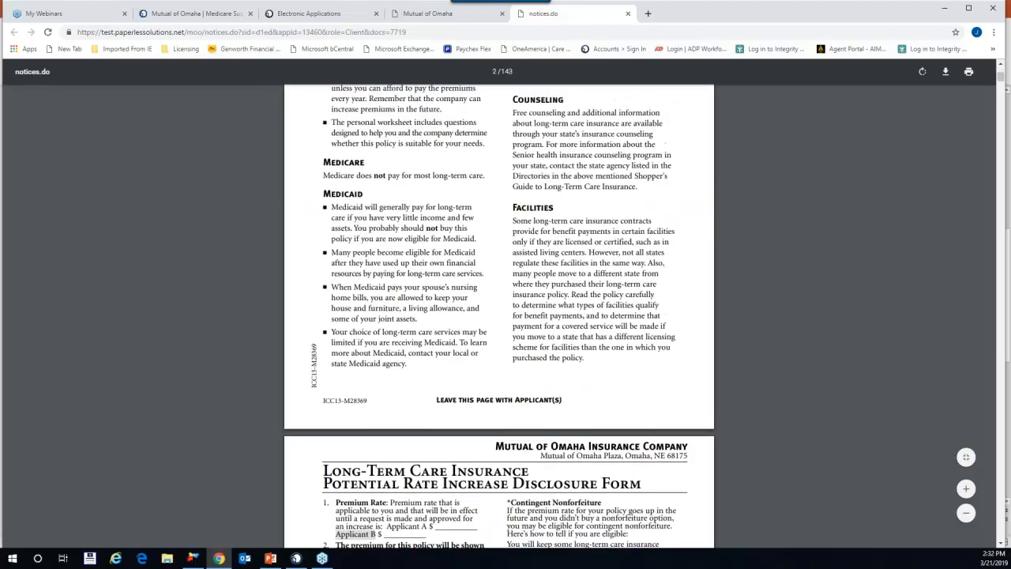
pyautogui.scroll(7, 499, 368)
pyautogui.scroll(-8, 498, 368)
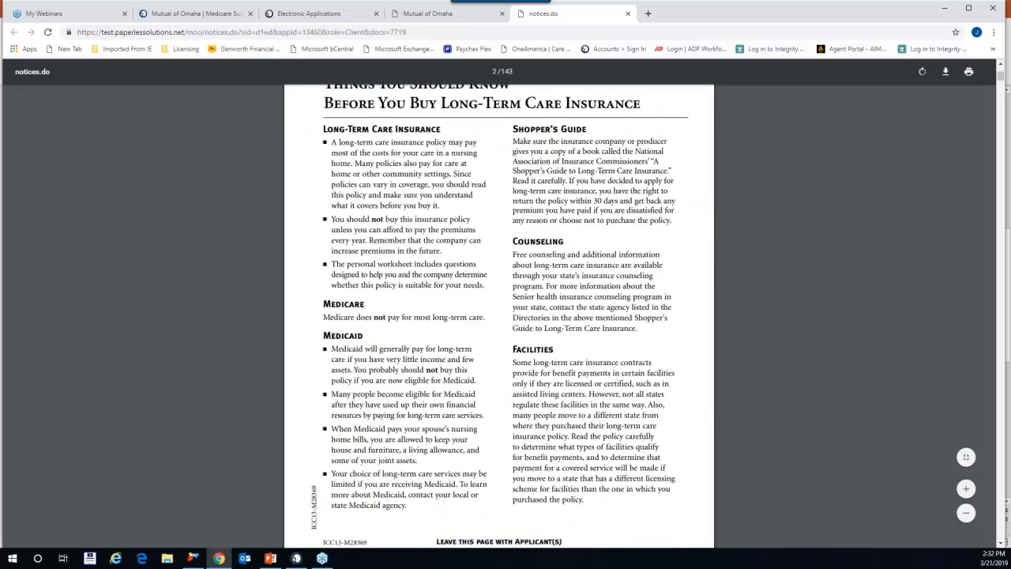
pyautogui.scroll(-15, 629, 294)
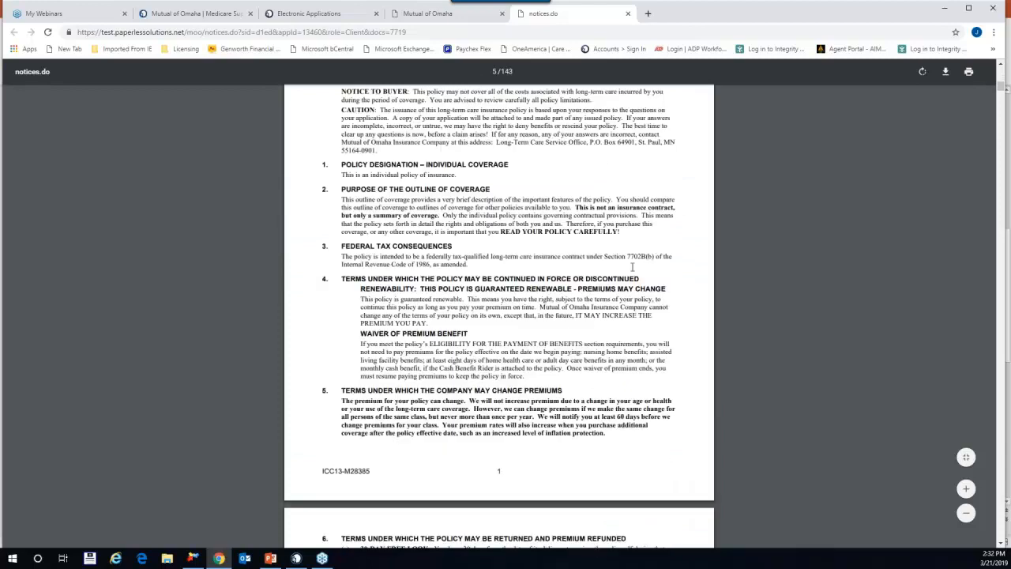
pyautogui.scroll(-20, 629, 294)
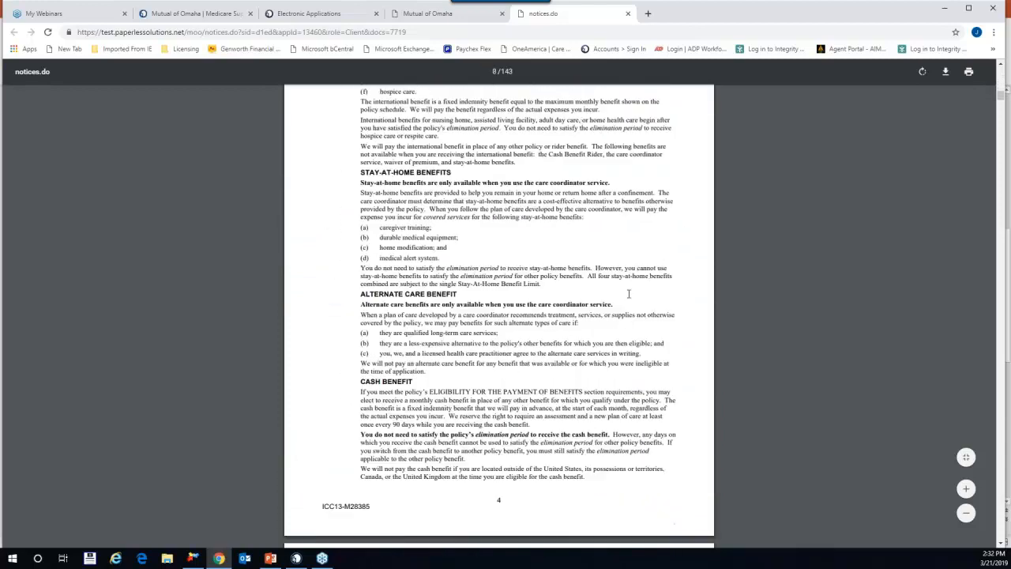
pyautogui.scroll(-20, 629, 294)
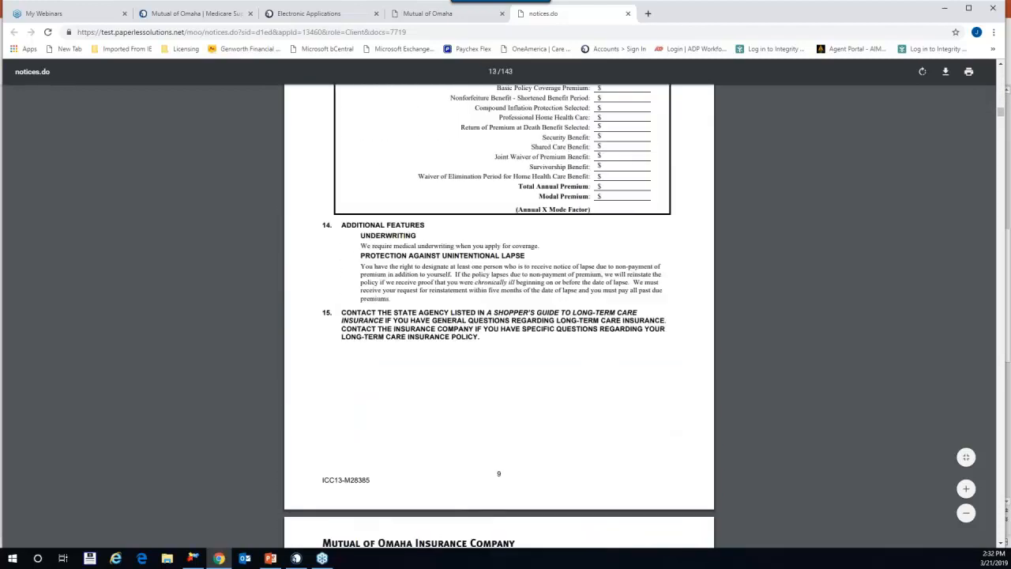
pyautogui.scroll(-20, 635, 297)
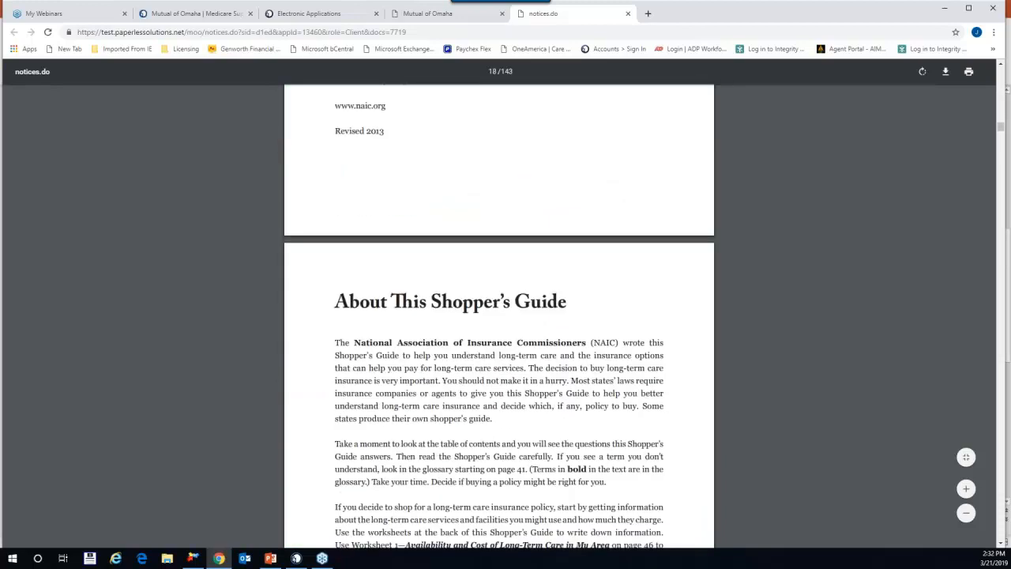
pyautogui.scroll(-20, 634, 297)
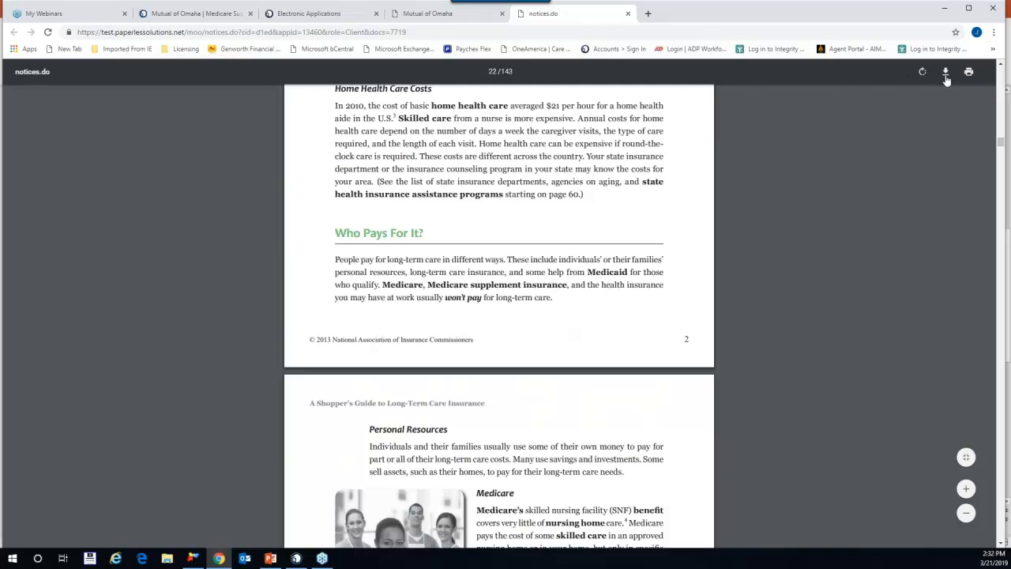
pyautogui.scroll(5, 608, 309)
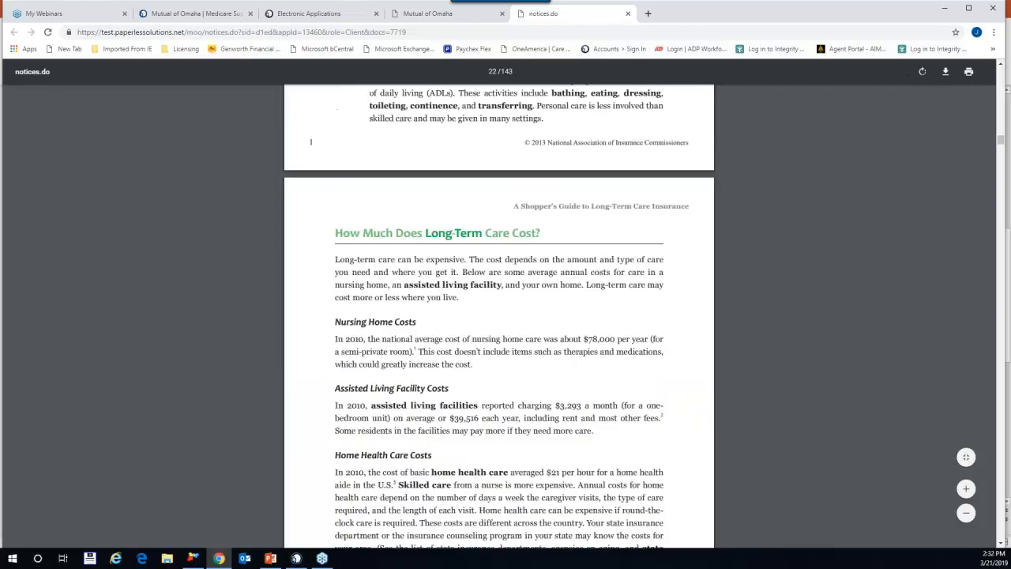
pyautogui.click(628, 14)
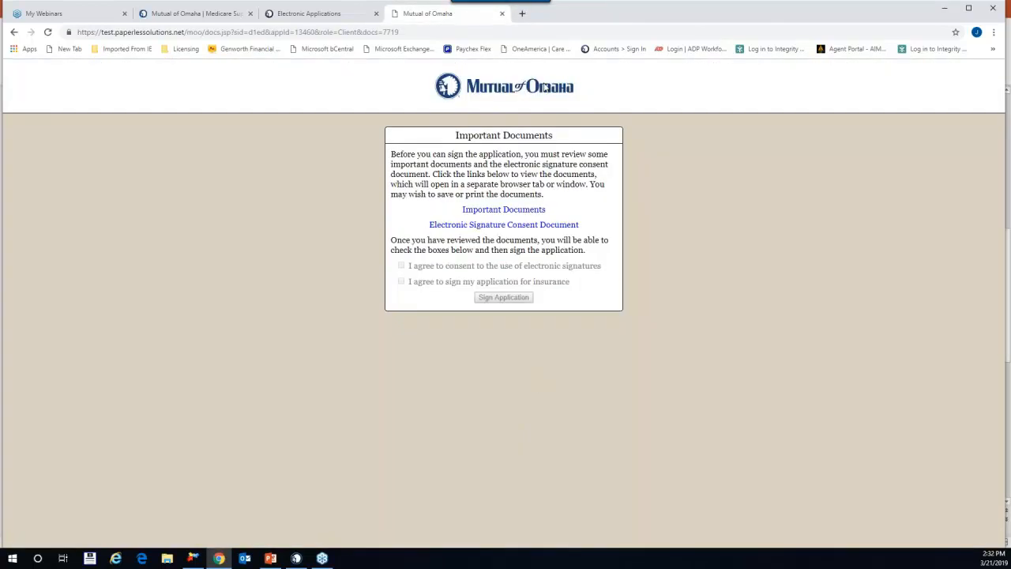
# Step: Read the Electronic Signature Consent Document, accept the signing agreement, and open the application for signing
pyautogui.click(495, 225)
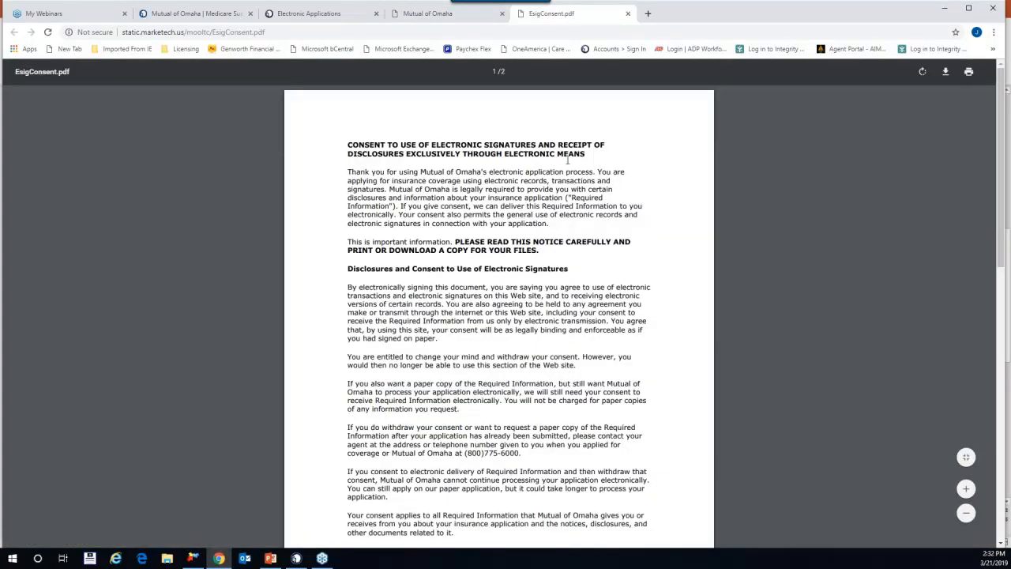
pyautogui.scroll(-8, 474, 372)
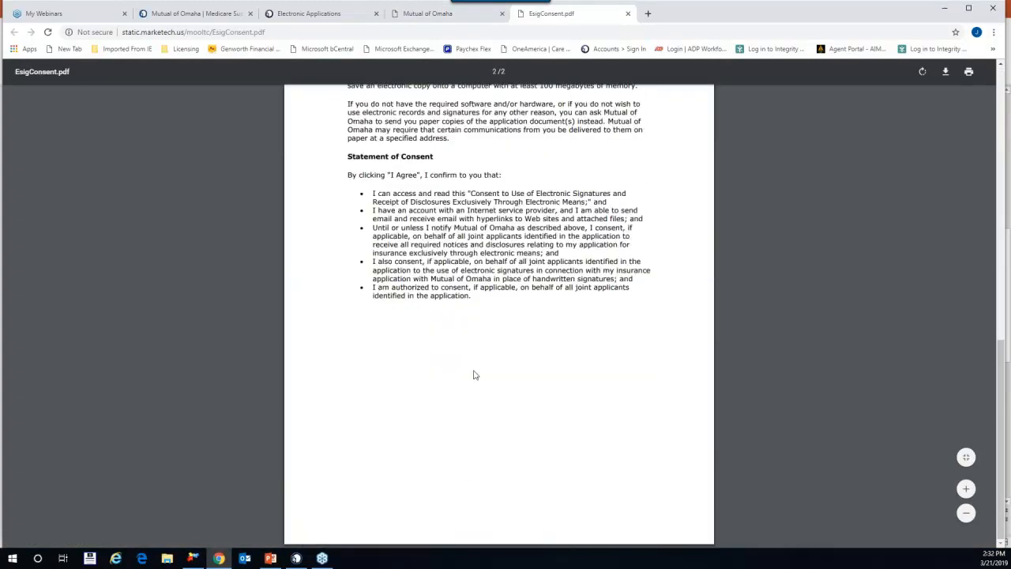
pyautogui.scroll(3, 646, 249)
pyautogui.click(449, 14)
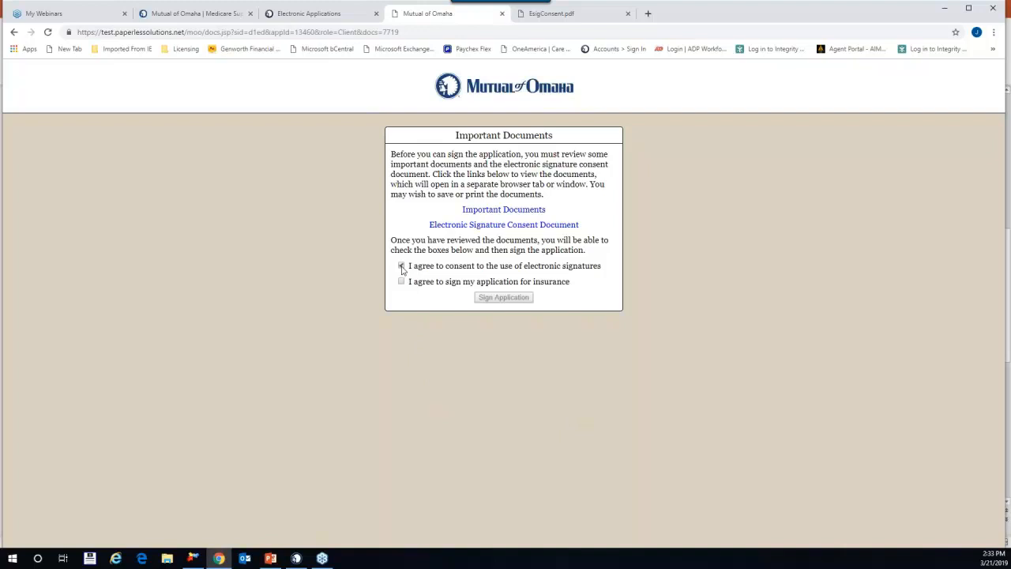
pyautogui.click(401, 282)
pyautogui.click(512, 298)
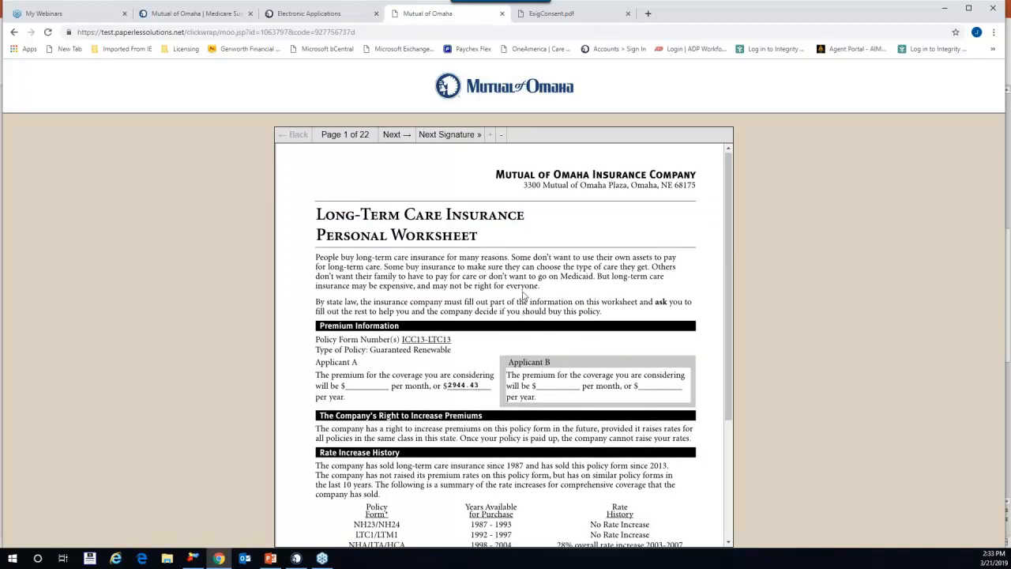
# Step: Sign the worksheet and the inflation protection waiver as Applicant A
pyautogui.scroll(-1, 524, 289)
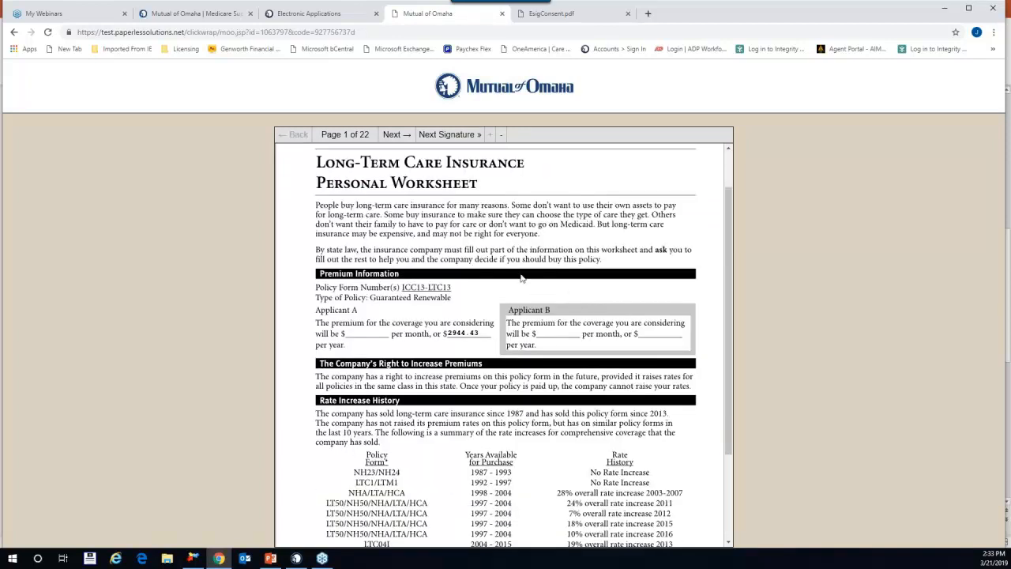
pyautogui.click(394, 138)
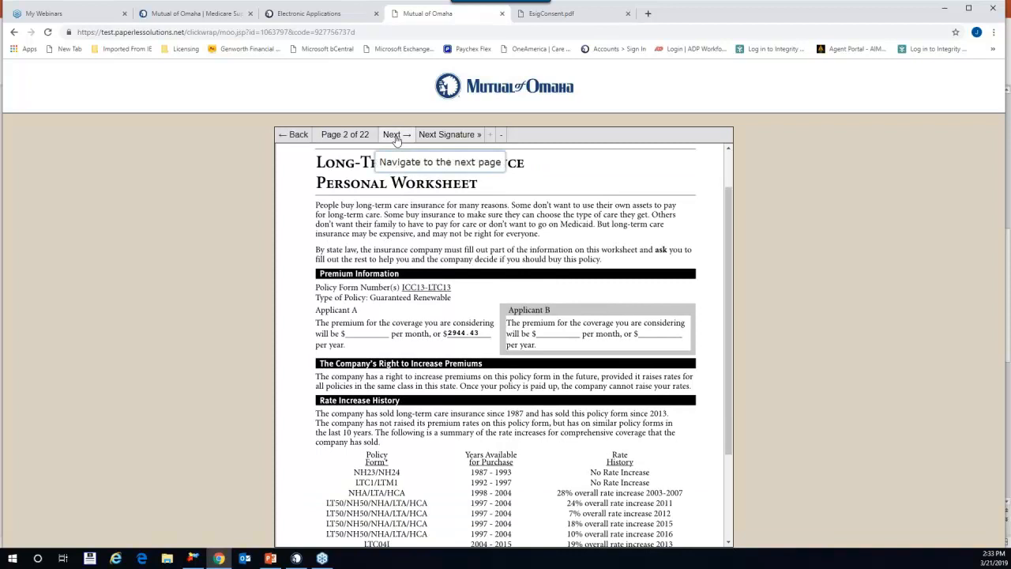
pyautogui.click(394, 138)
pyautogui.click(394, 137)
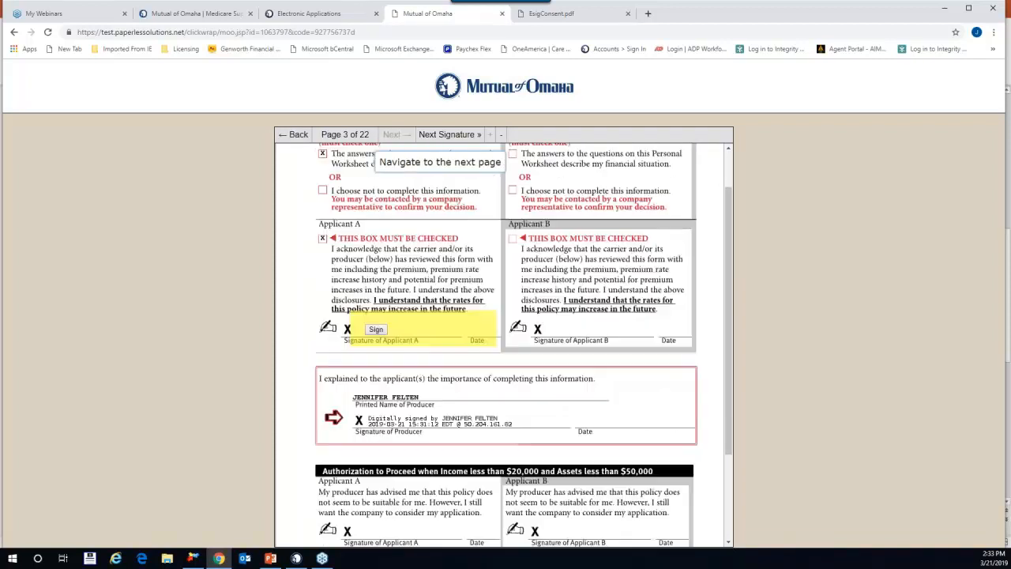
pyautogui.click(376, 330)
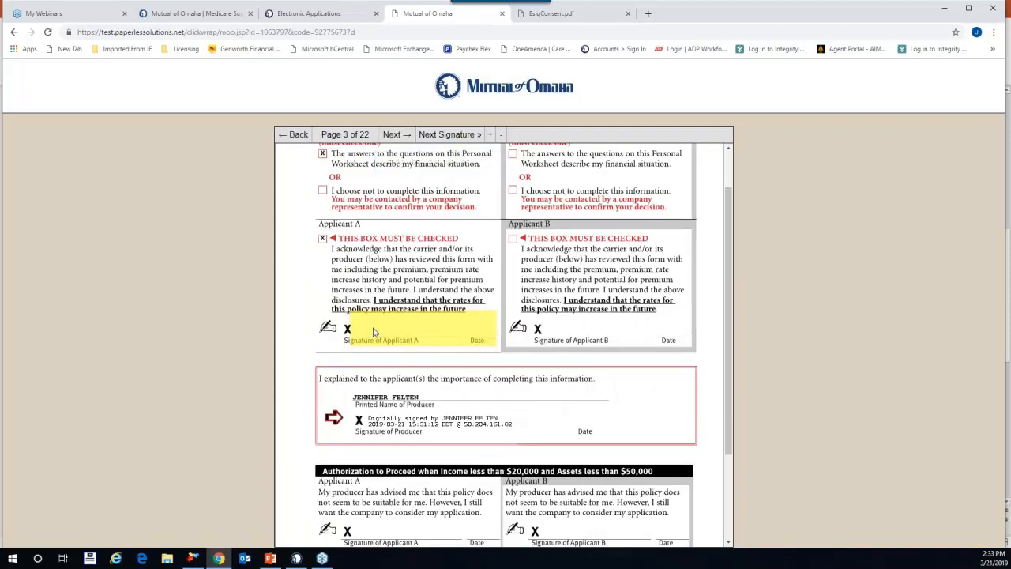
pyautogui.scroll(-3, 486, 409)
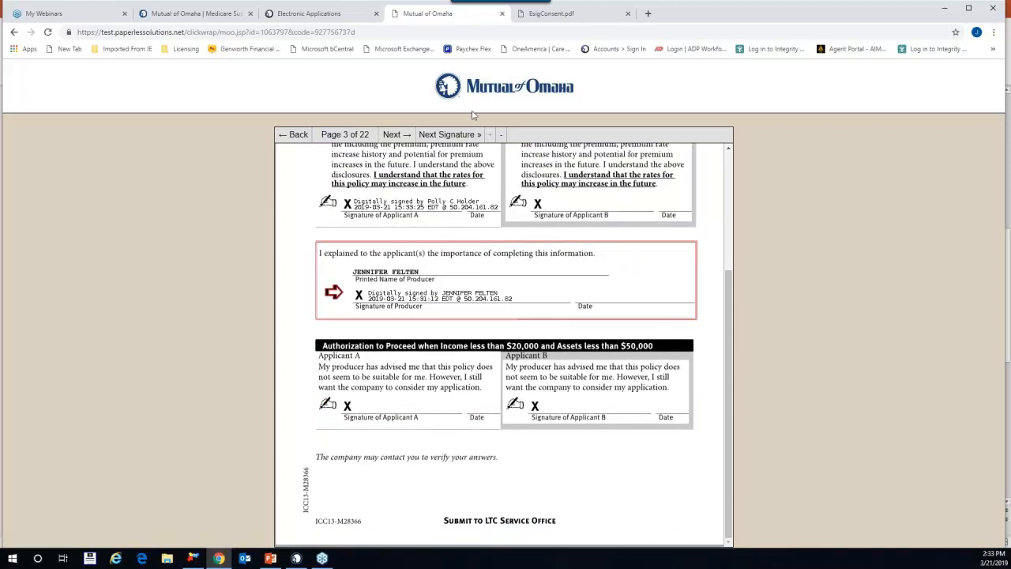
pyautogui.click(444, 139)
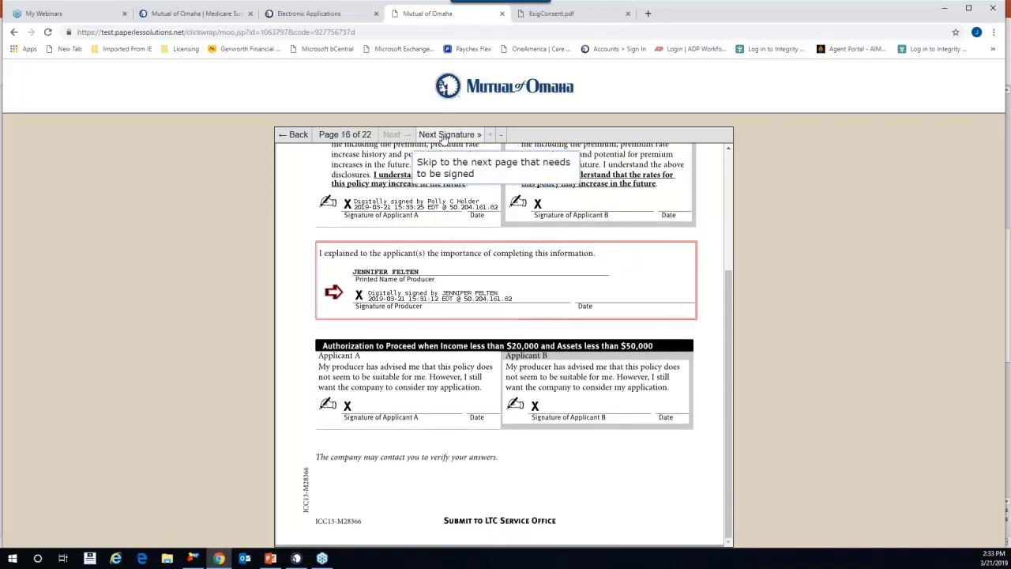
pyautogui.click(444, 139)
pyautogui.click(372, 268)
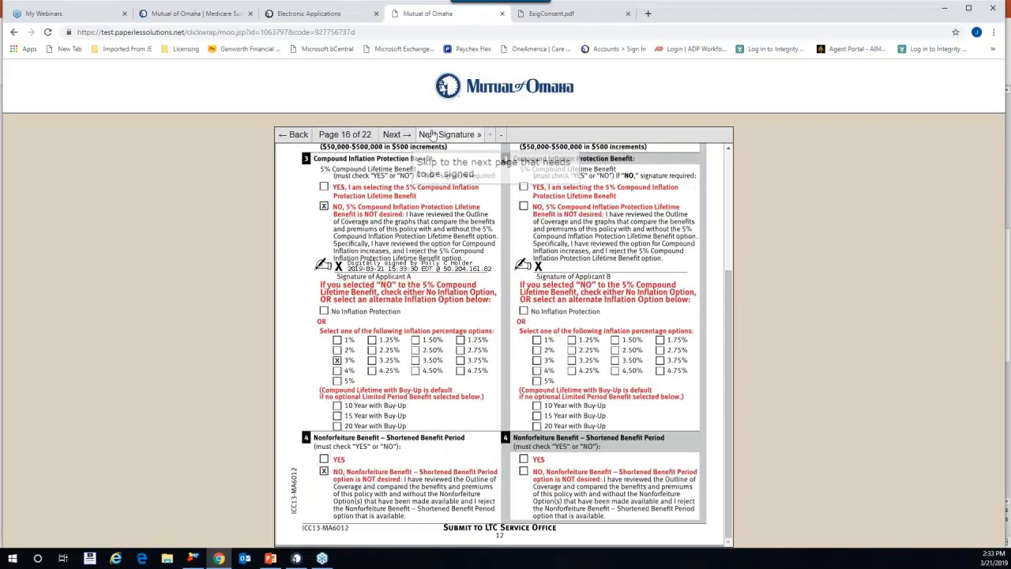
# Step: Sign the agreements, HIPAA authorization and final authorization as Applicant A, then finish
pyautogui.click(435, 136)
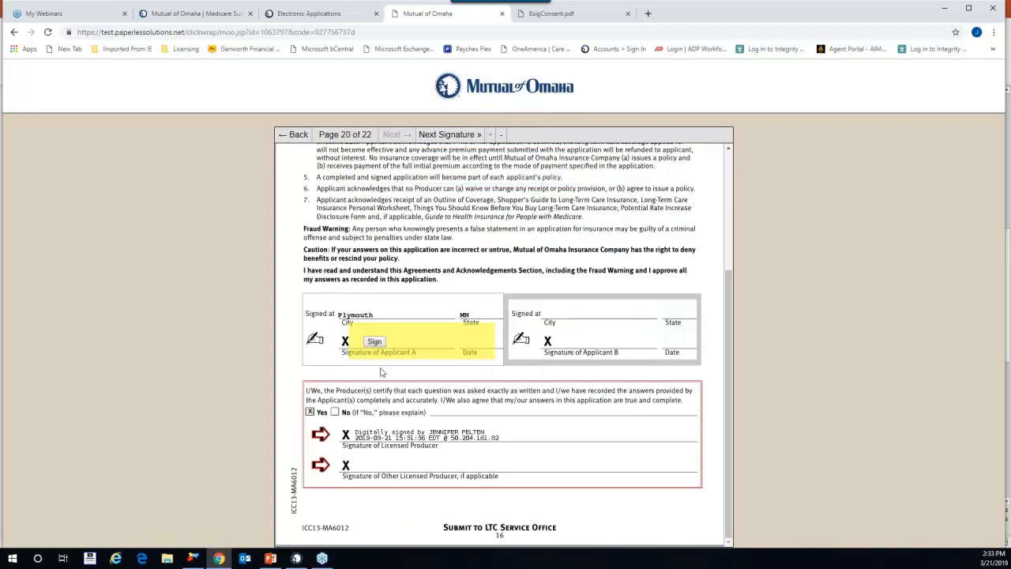
pyautogui.click(374, 343)
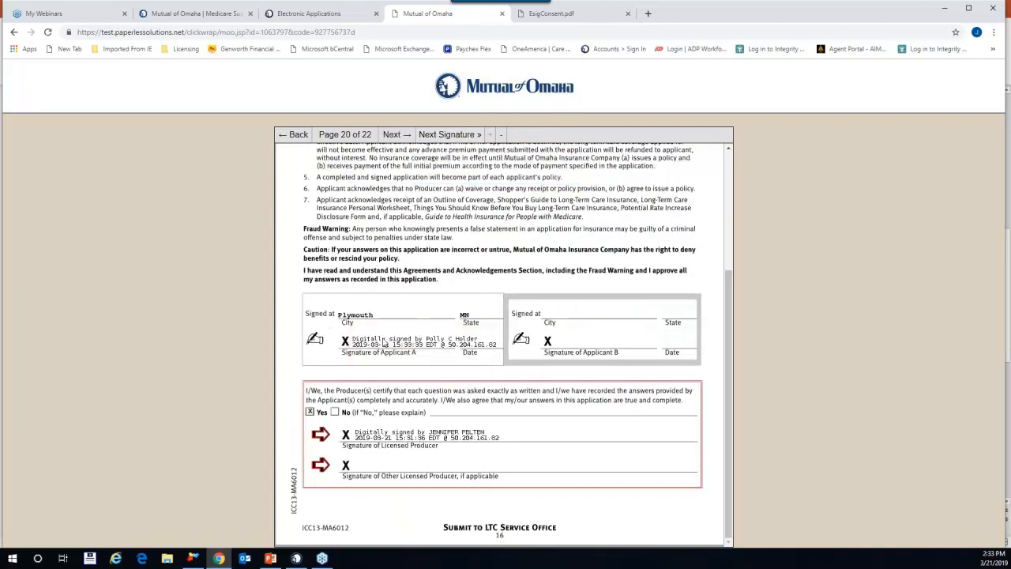
pyautogui.click(441, 134)
pyautogui.click(362, 412)
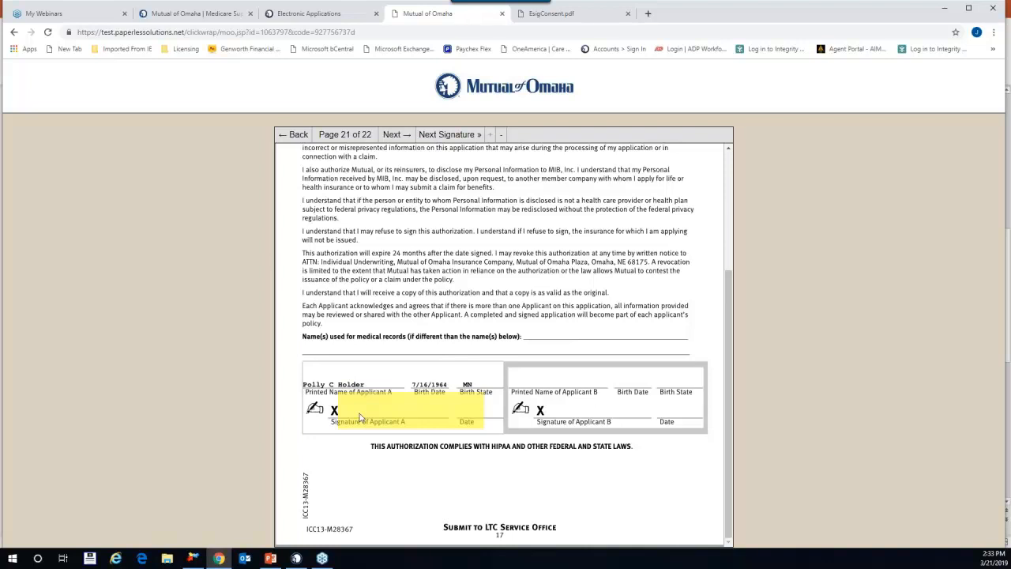
pyautogui.click(454, 136)
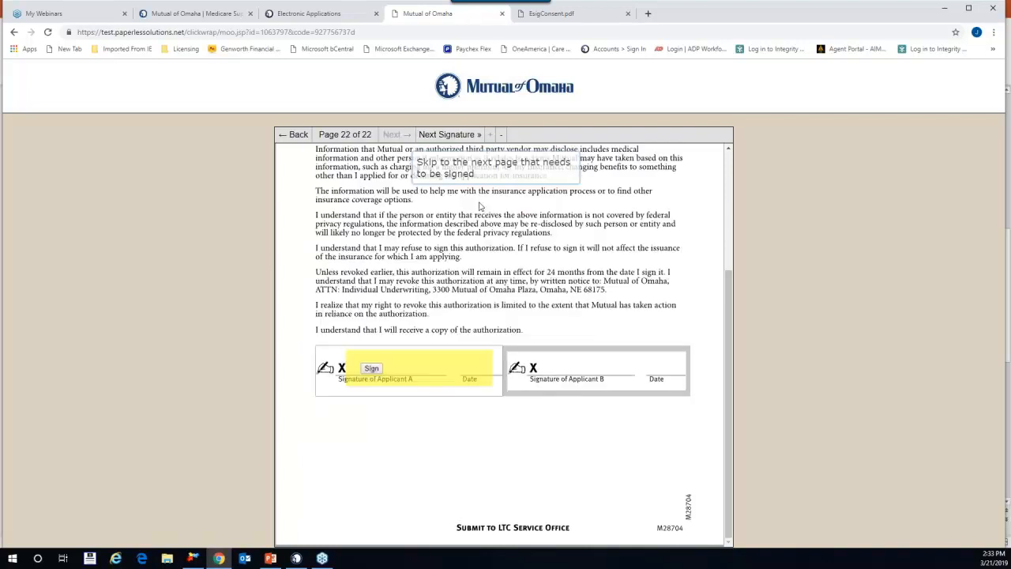
pyautogui.click(373, 369)
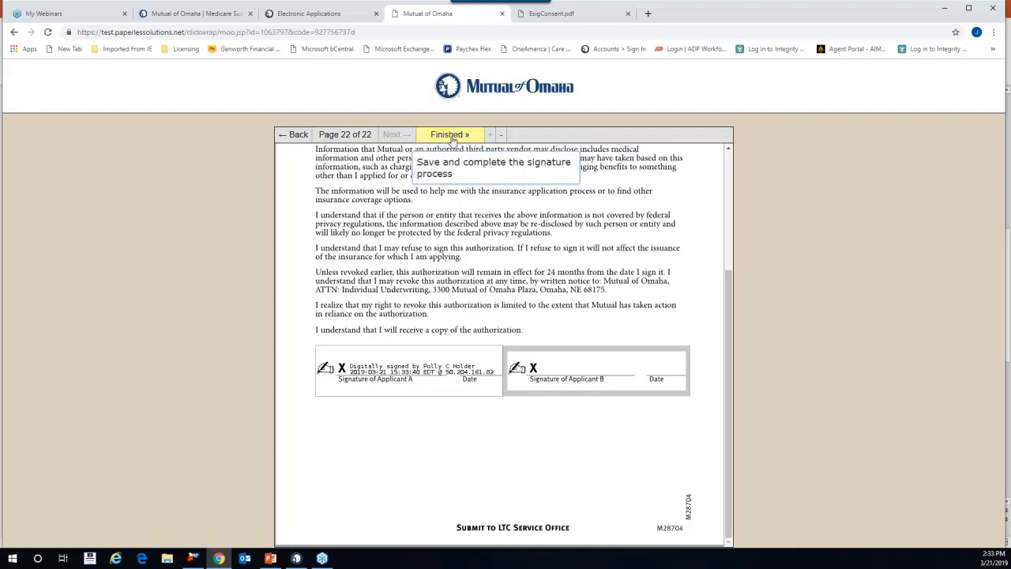
pyautogui.click(450, 136)
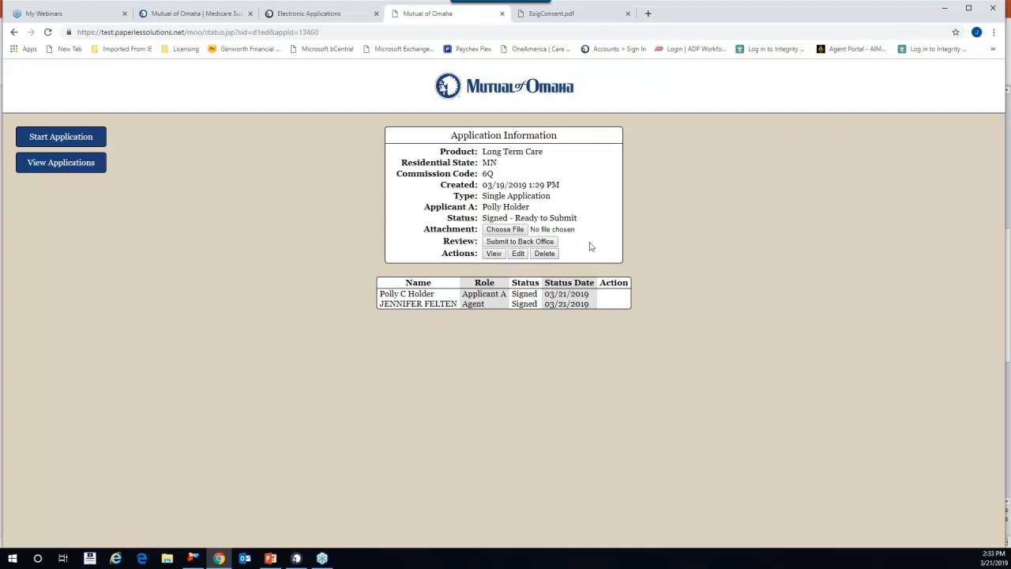
# Step: Submit the signed application to the back office and return to the Electronic Applications page
pyautogui.click(518, 243)
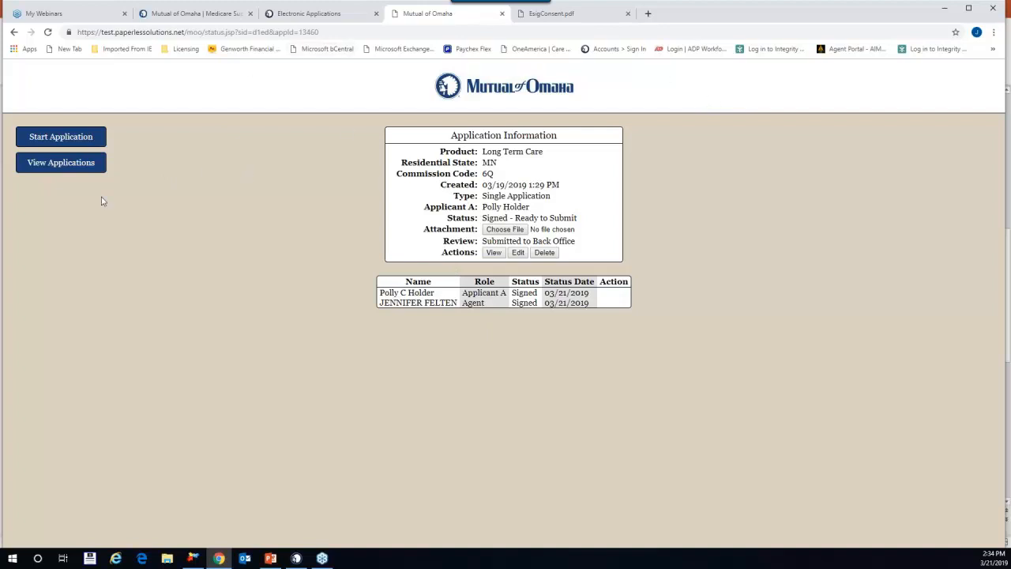
pyautogui.click(325, 15)
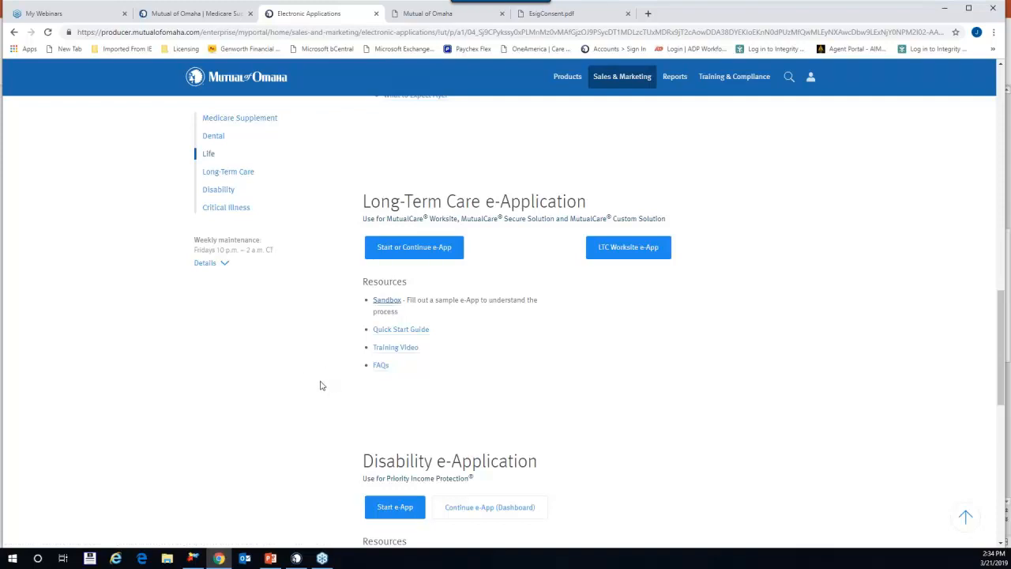
# Step: Switch to the GoldenCare webinar deck in PowerPoint and present it from the WELCOME slide
pyautogui.click(269, 561)
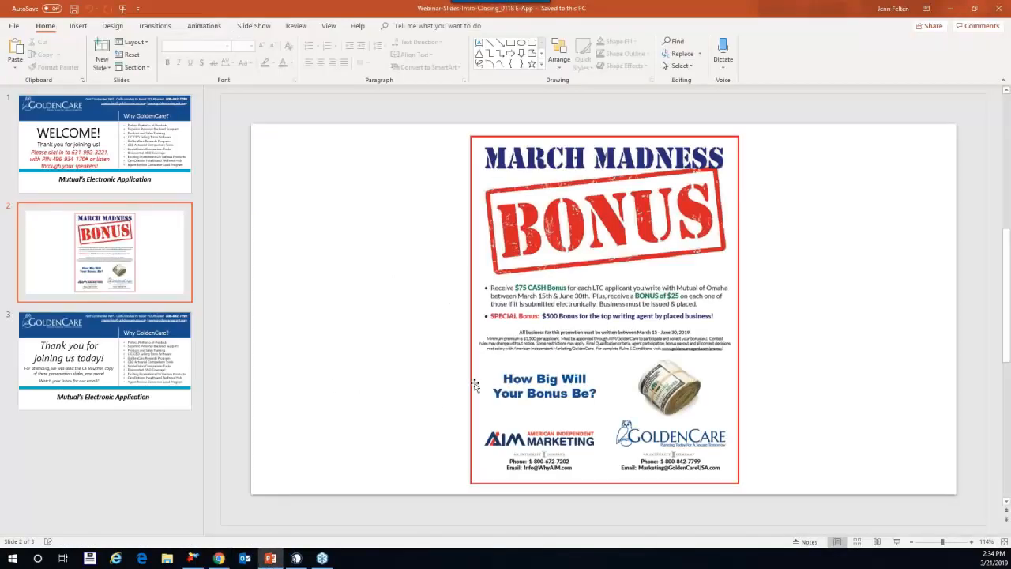
pyautogui.press('pagedown')
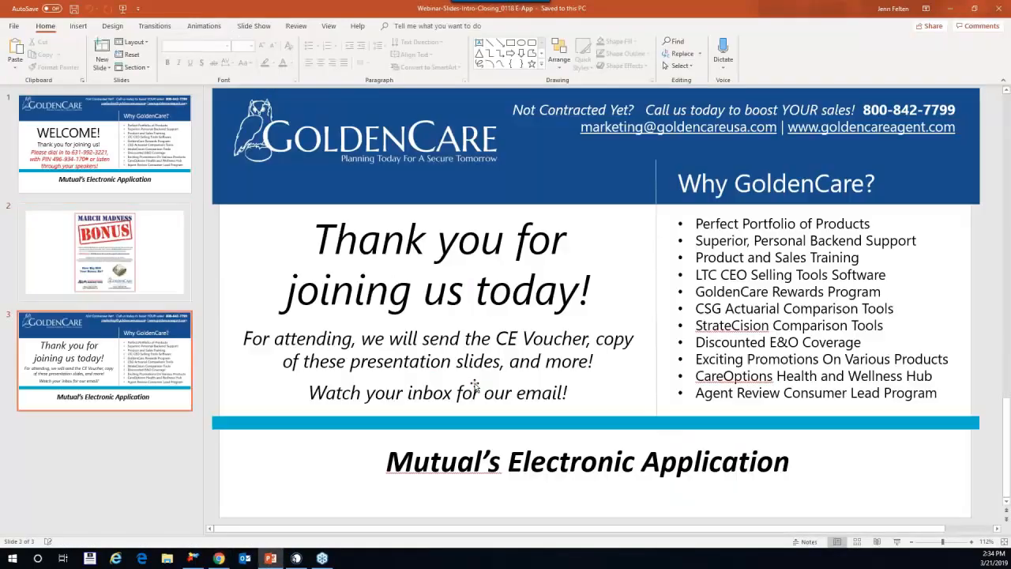
pyautogui.click(123, 10)
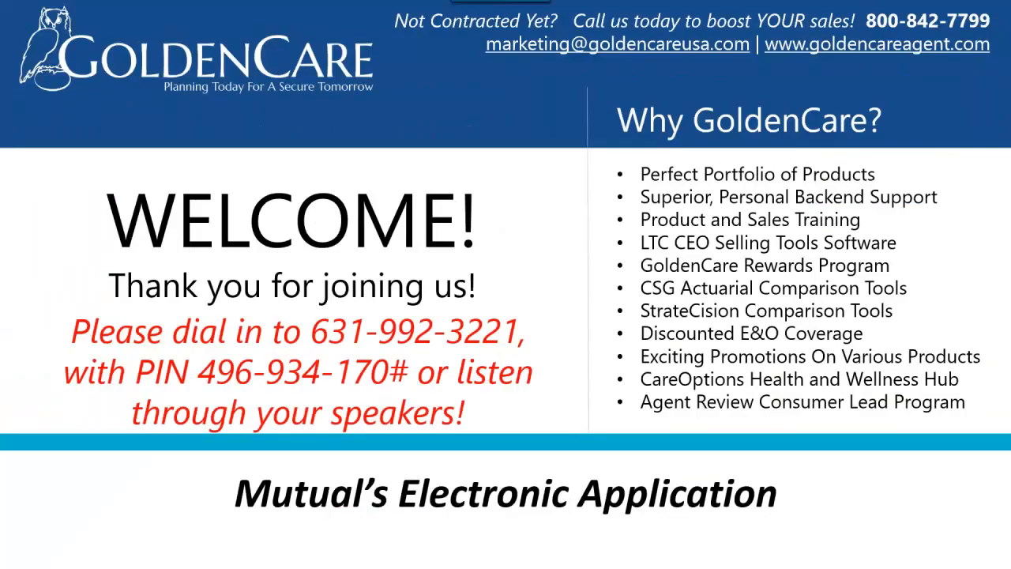